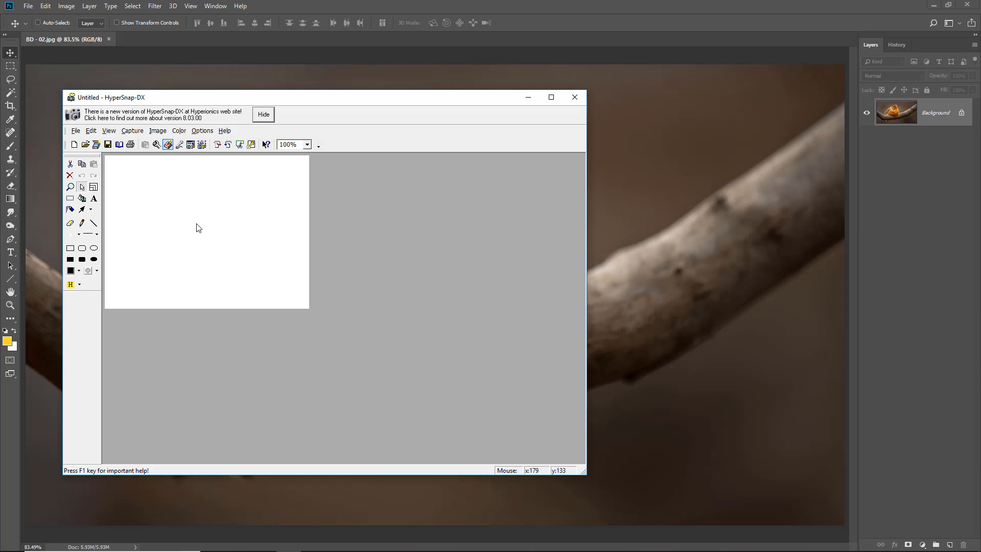
Switch to Photoshop and capture the full screen with the bird photo in HyperSnap-DX
key(alt+Tab)
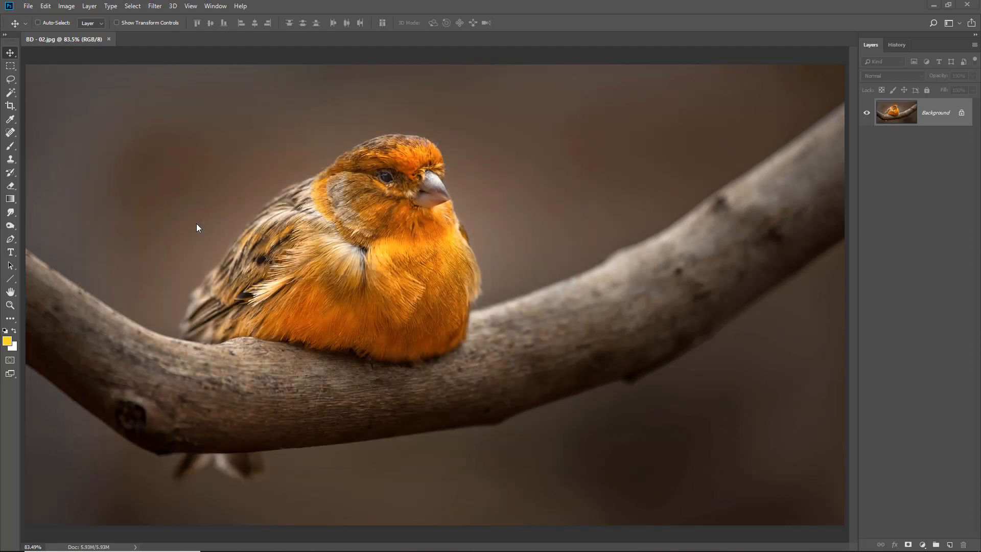
key(alt+Tab)
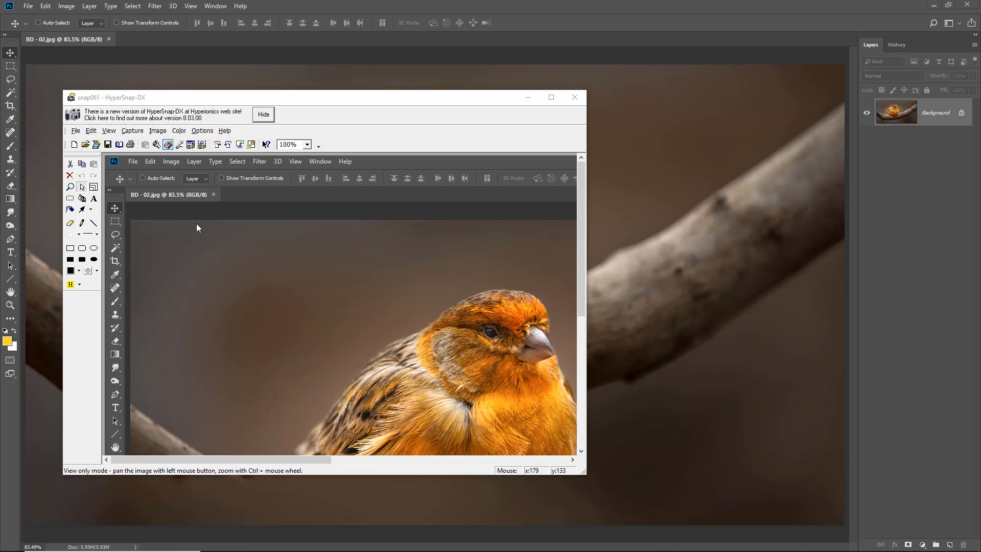
click(196, 223)
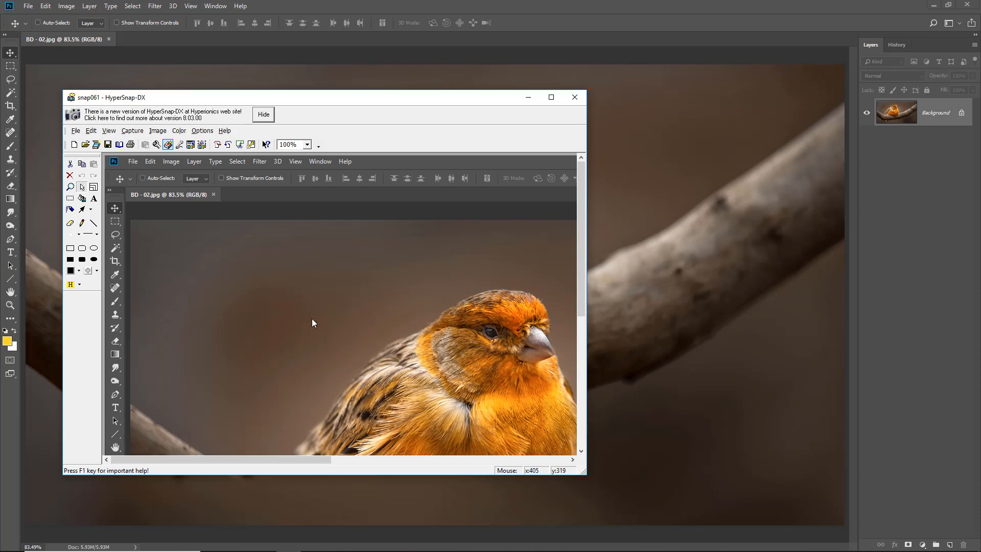
Capture a rectangular region around the Layers panel in HyperSnap-DX and minimize its window to return to Photoshop
key(ctrl+shift+r)
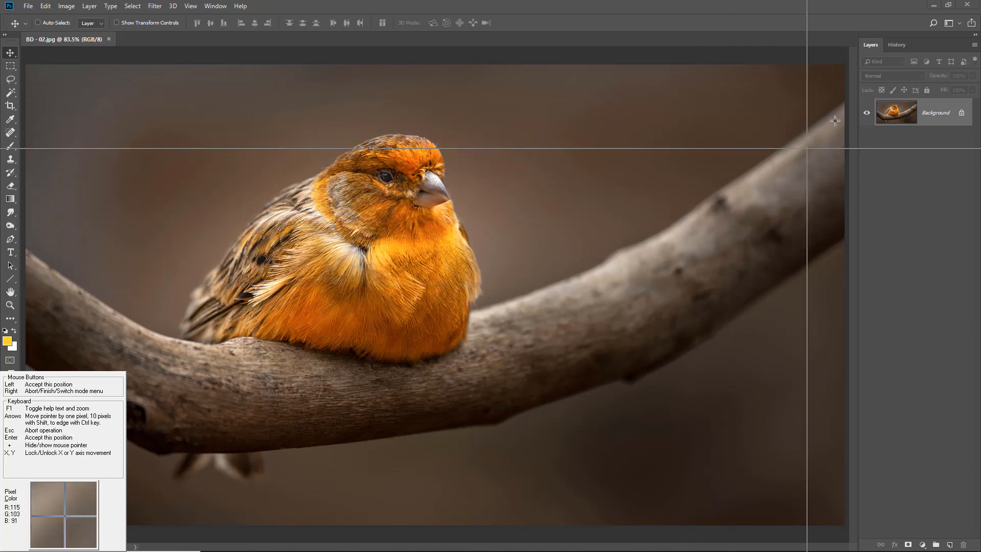
click(859, 37)
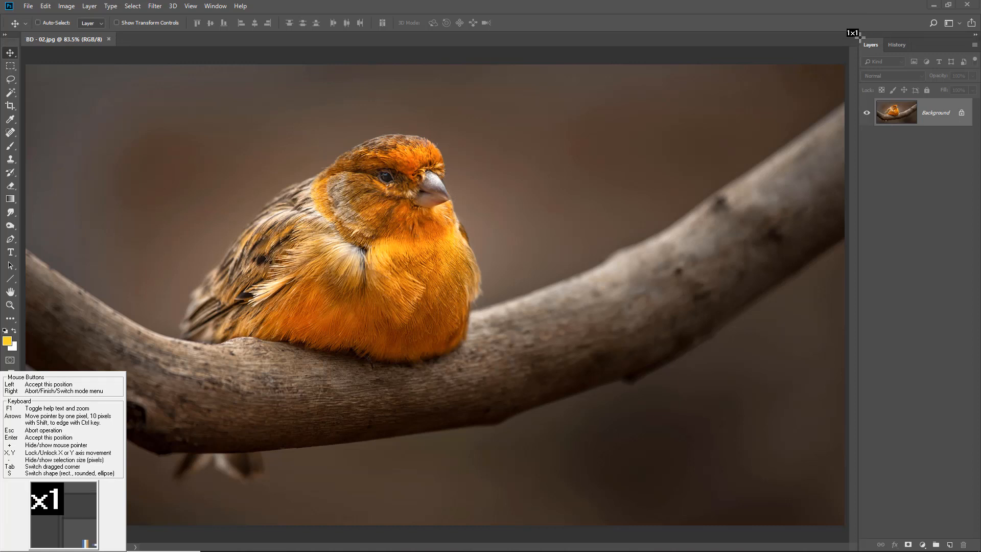
click(977, 127)
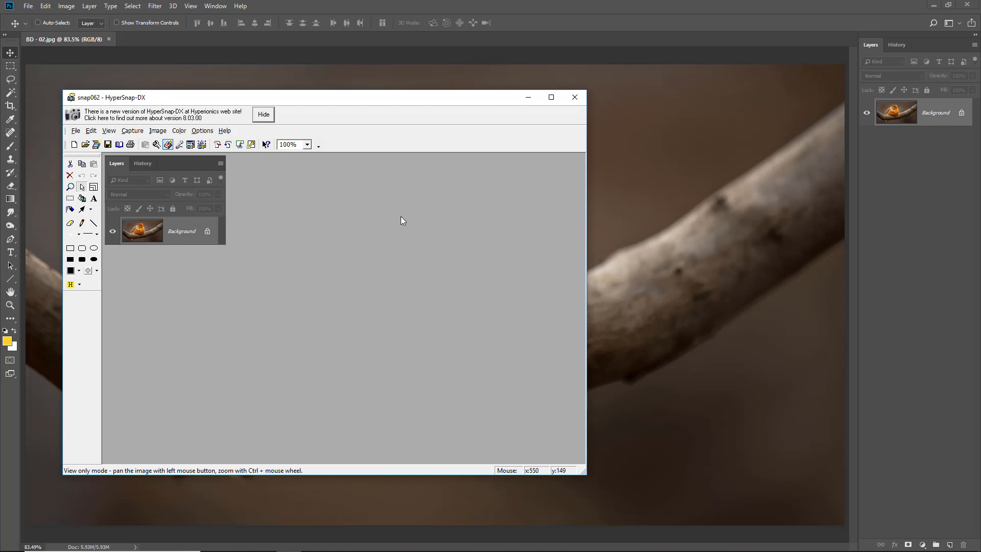
click(528, 99)
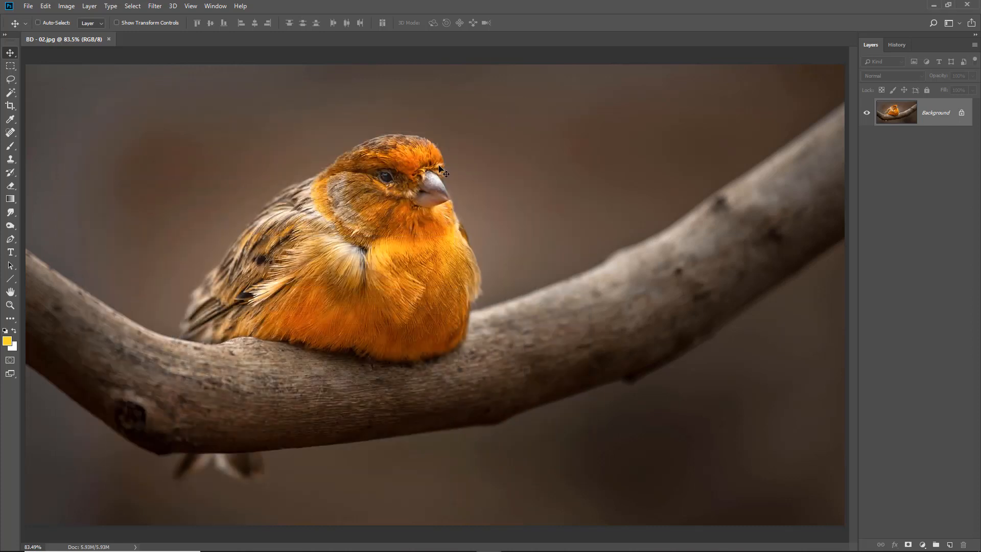
Open the Hue/Saturation adjustment for BD - 02.jpg and capture a rectangular region enclosing just its dialog
click(67, 7)
mouse_move(73, 34)
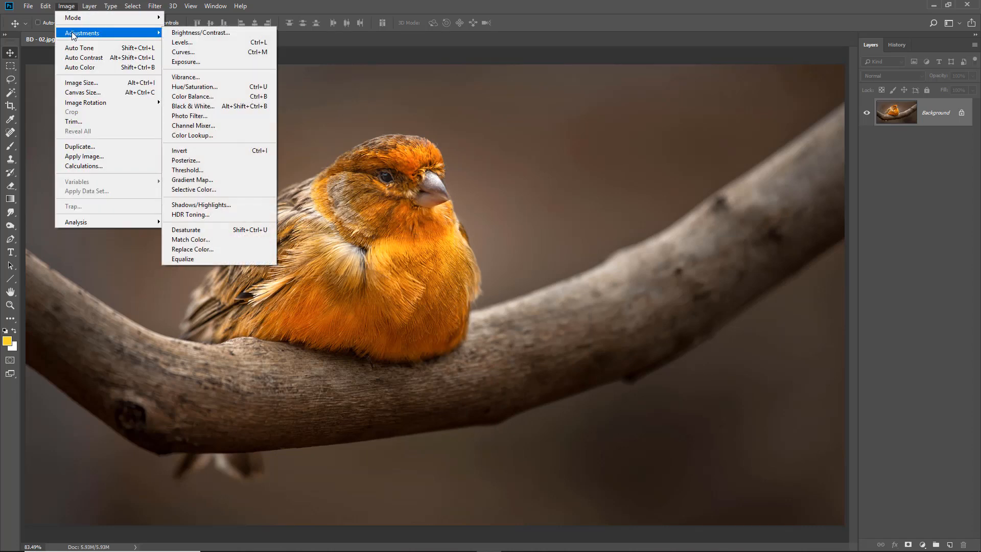
click(196, 88)
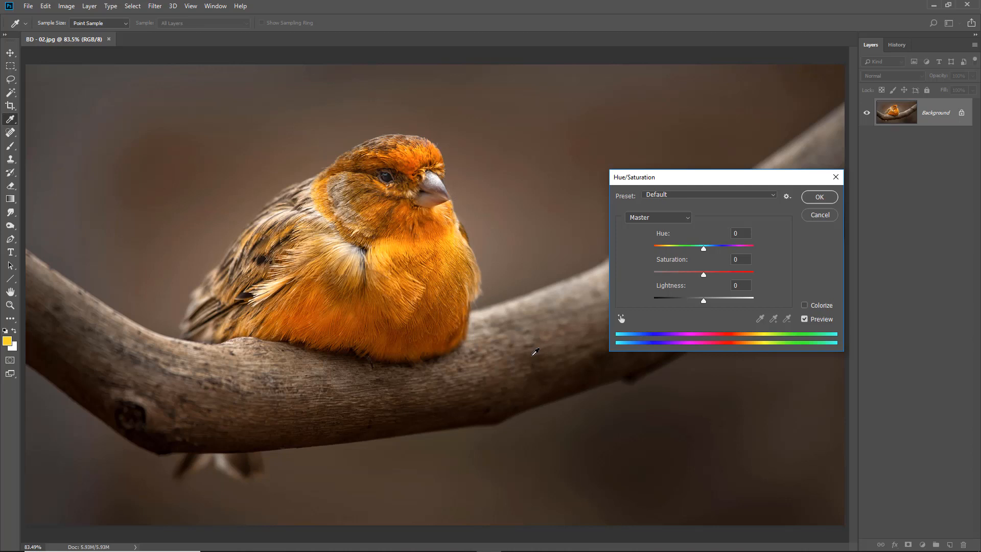
key(ctrl+shift+w)
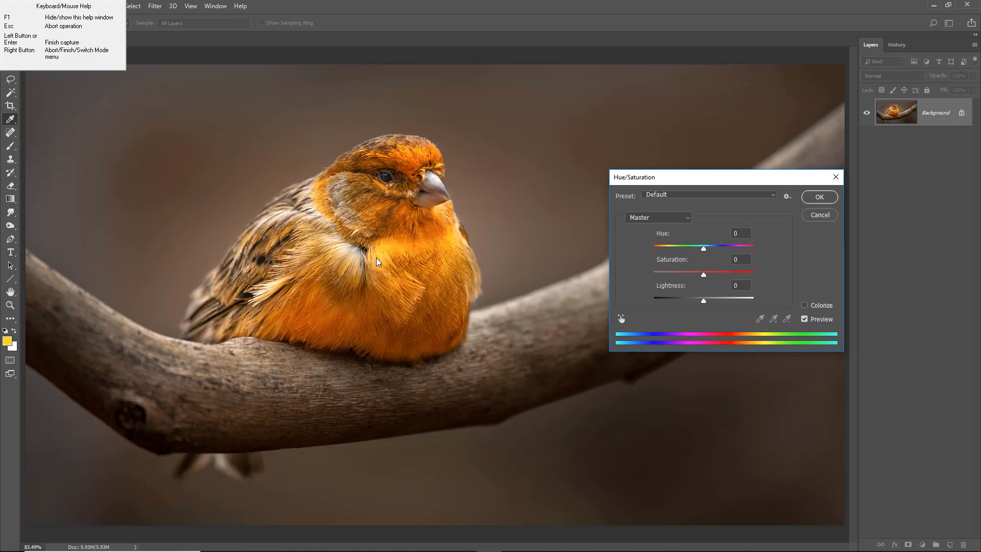
key(Escape)
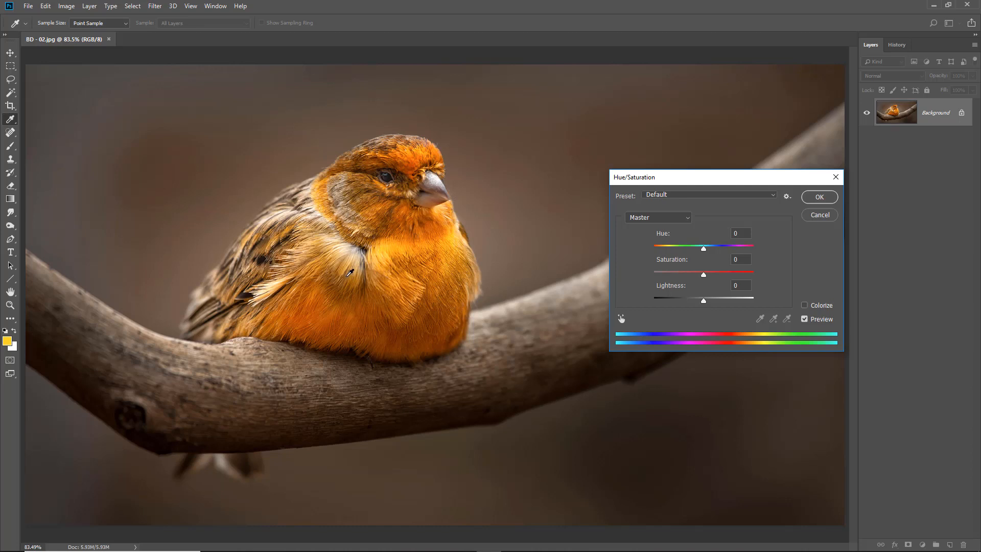
key(Print)
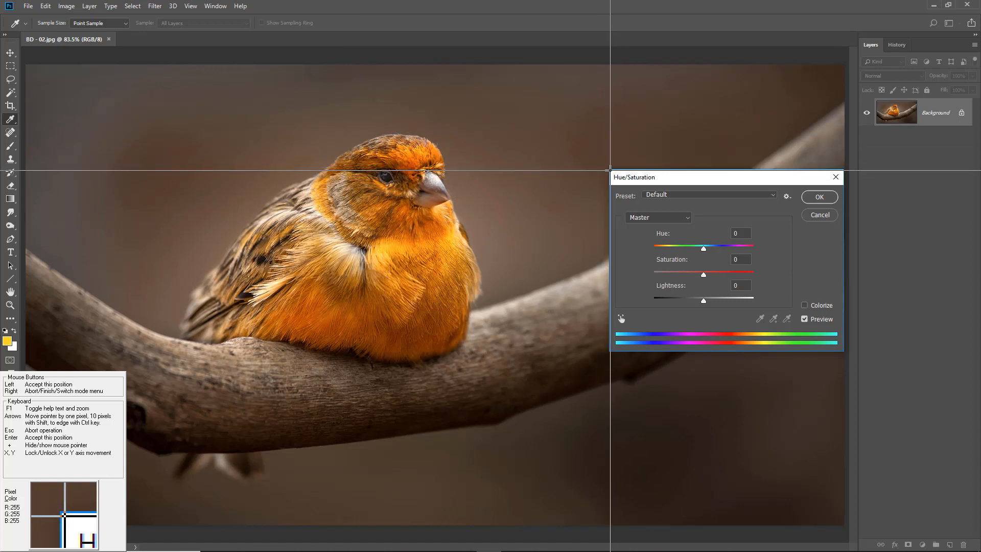
drag(610, 170, 844, 351)
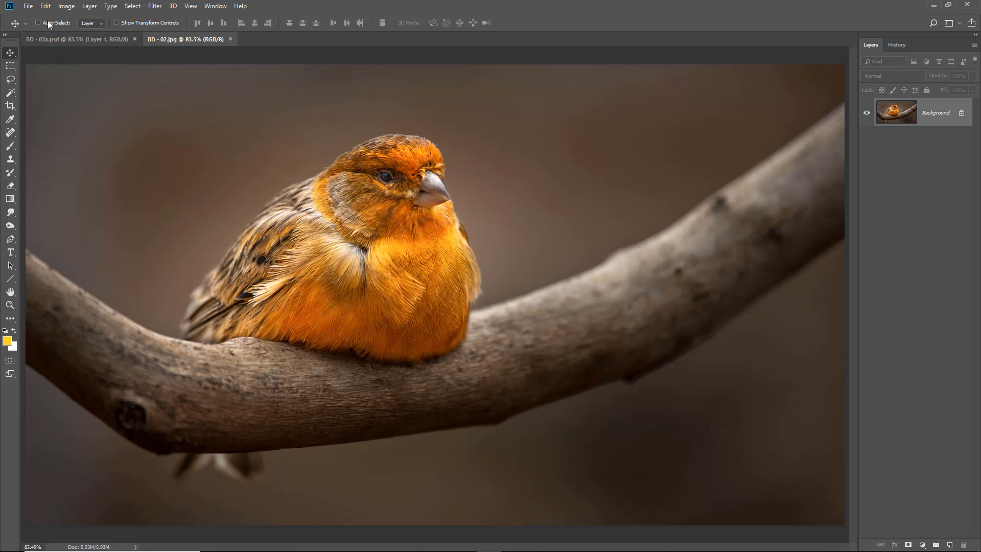
Open Color Settings, copy a full-screen capture showing the dialog to the clipboard, and cancel the dialog
click(45, 6)
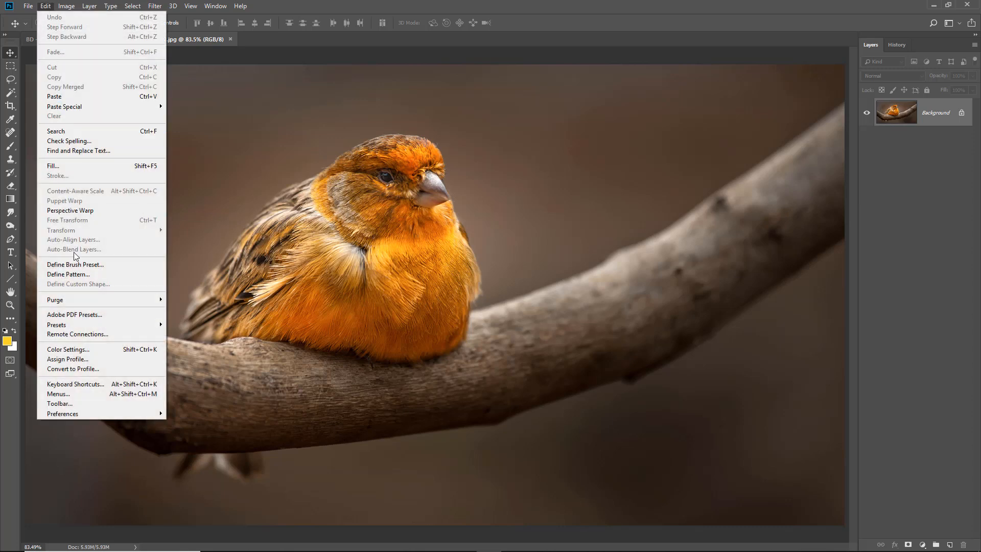
click(68, 349)
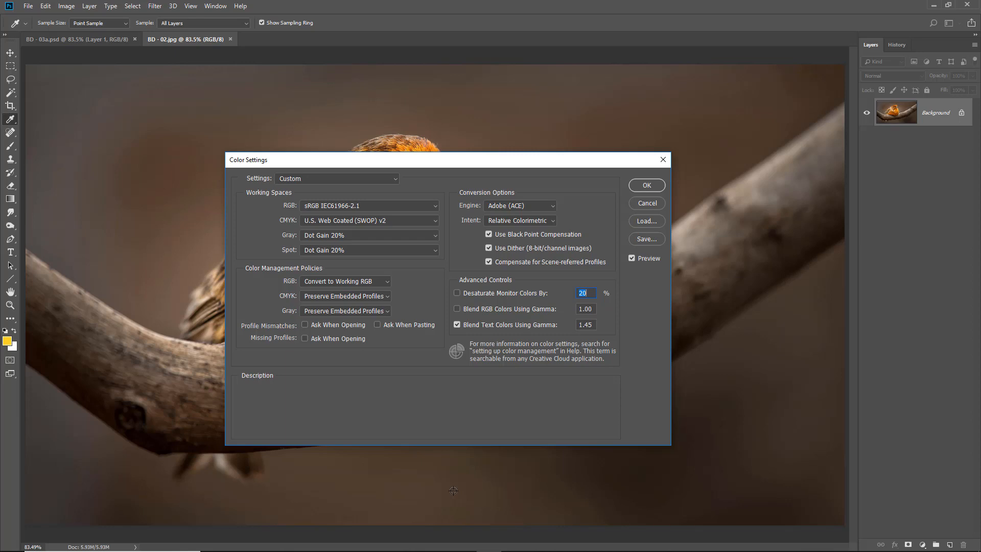
key(Return)
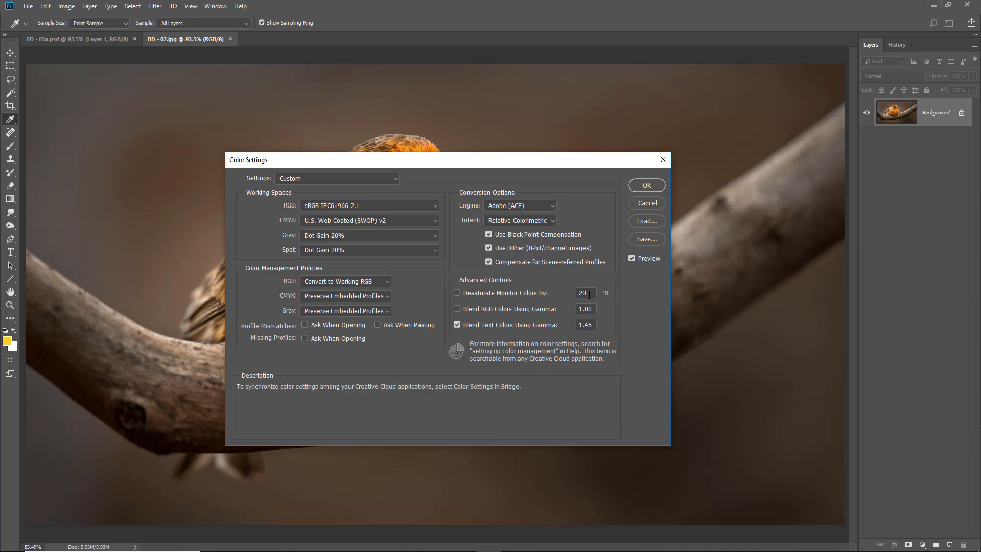
click(645, 202)
key(v)
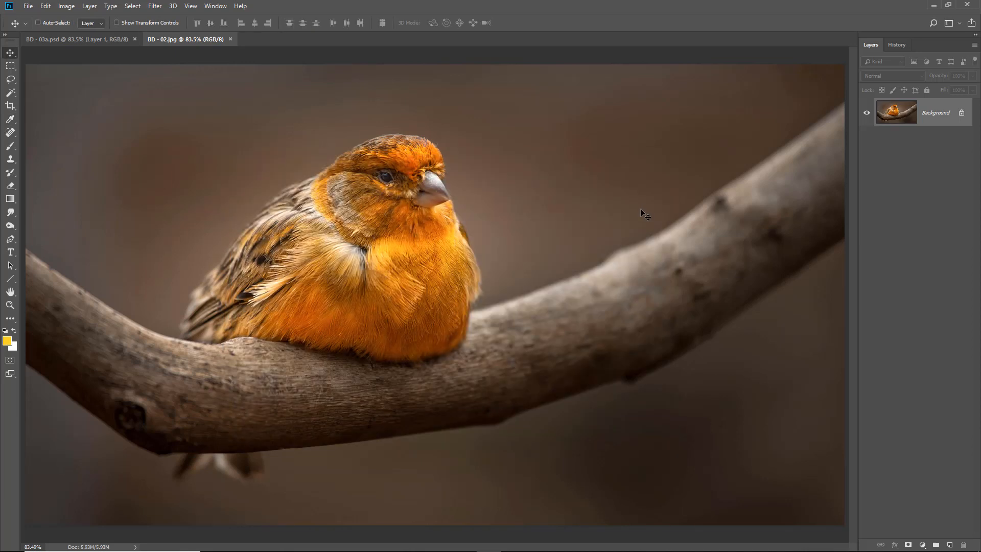
Create a new 1920 x 1080 px document from the Clipboard preset and paste the screen capture into it
click(27, 6)
click(33, 20)
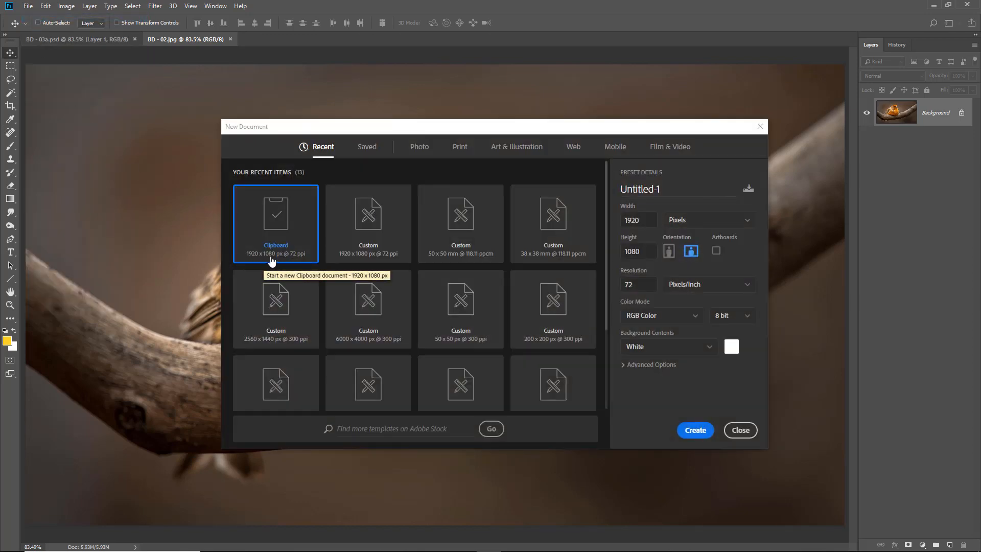
click(703, 431)
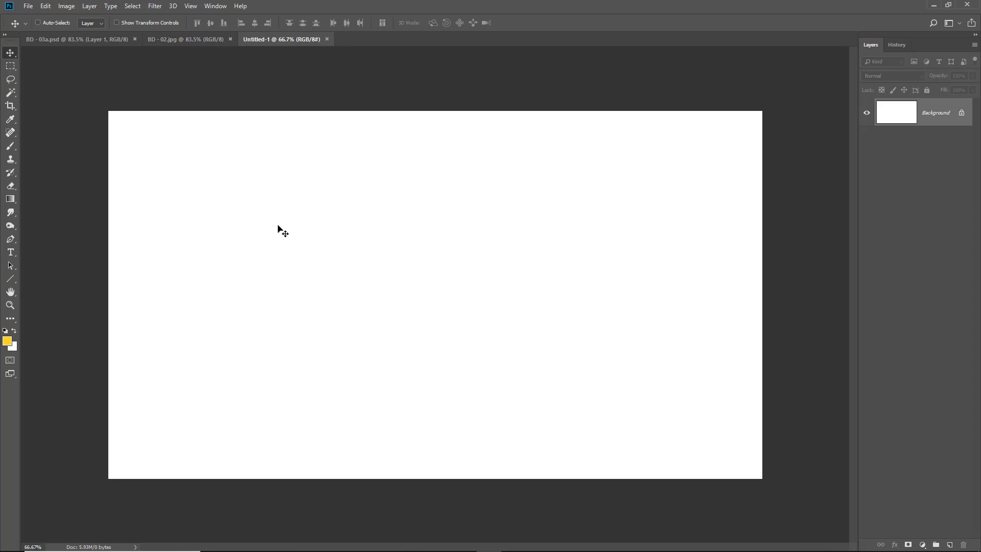
click(46, 6)
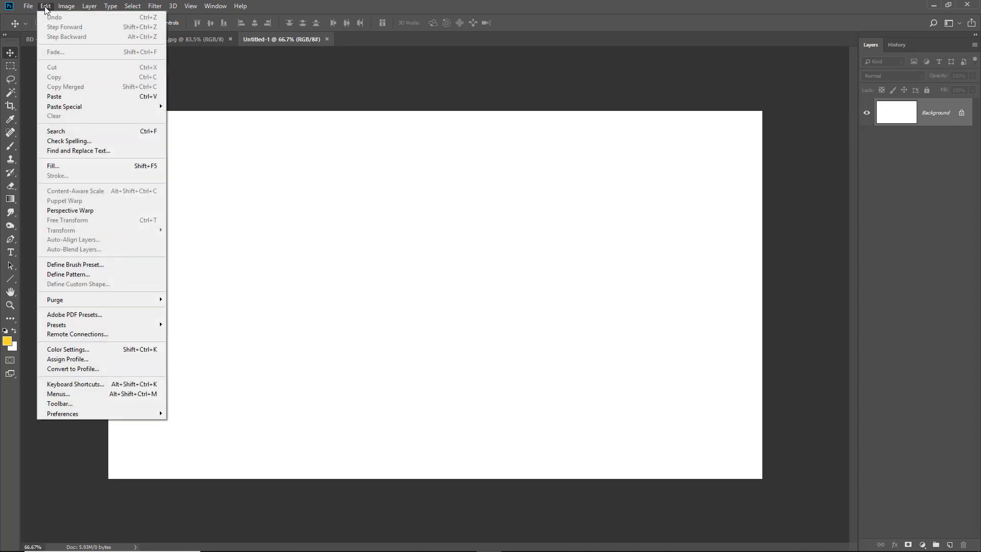
click(54, 96)
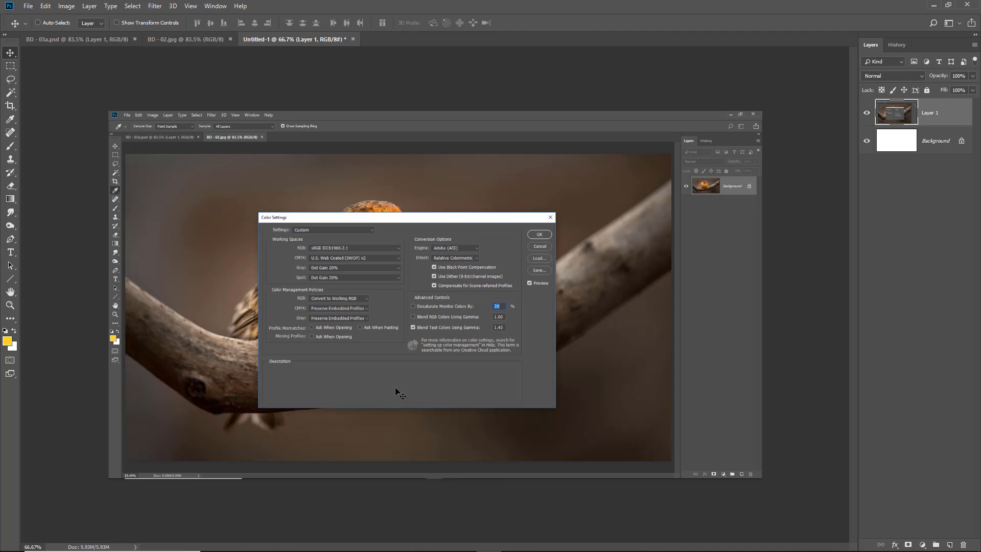
Draw a crop frame roughly around the Color Settings dialog in the pasted capture, with the view at 100%
click(11, 305)
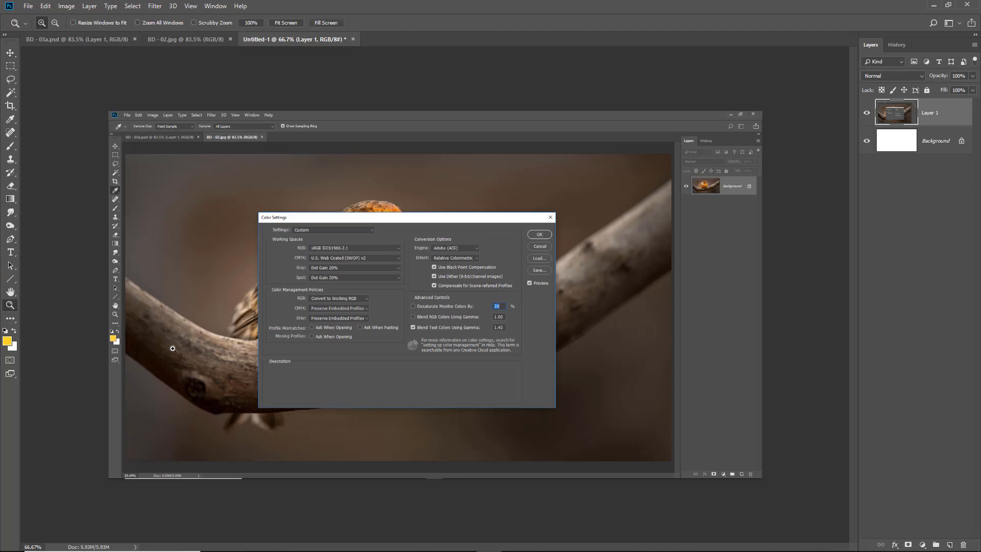
click(381, 384)
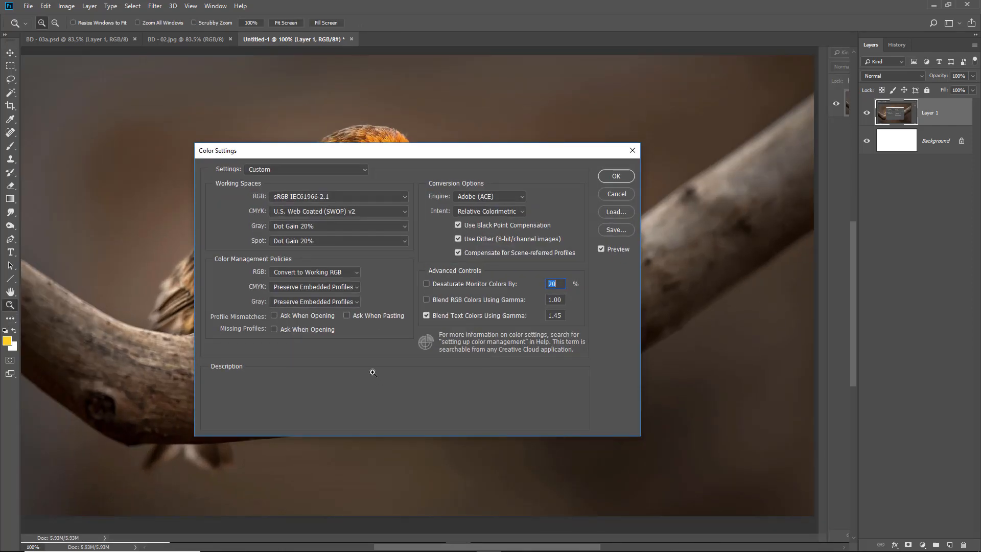
click(11, 106)
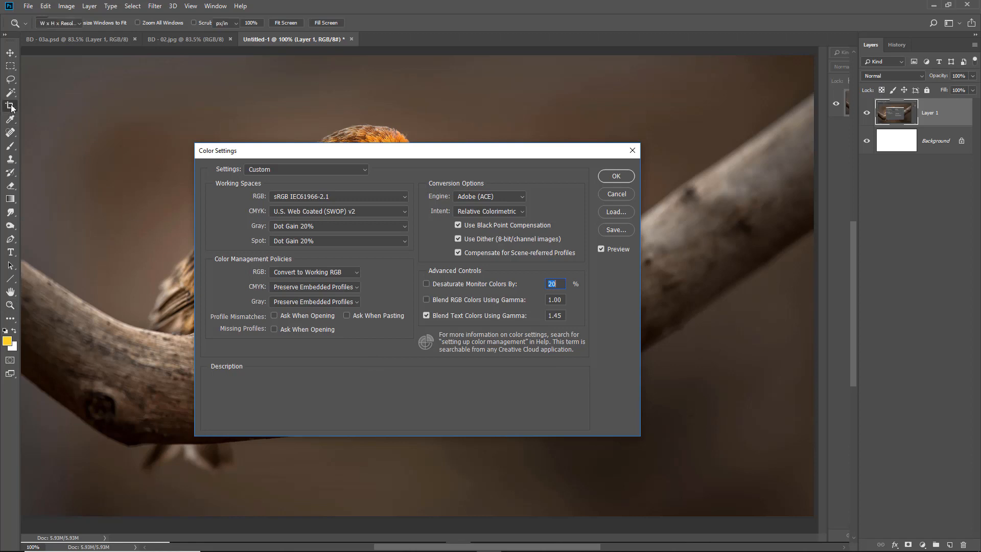
click(41, 108)
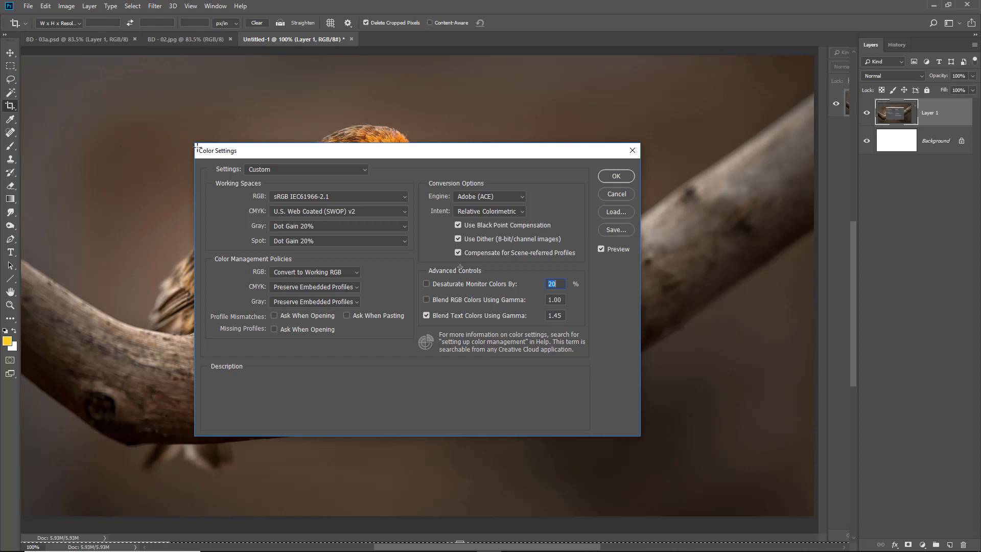
drag(193, 140, 642, 438)
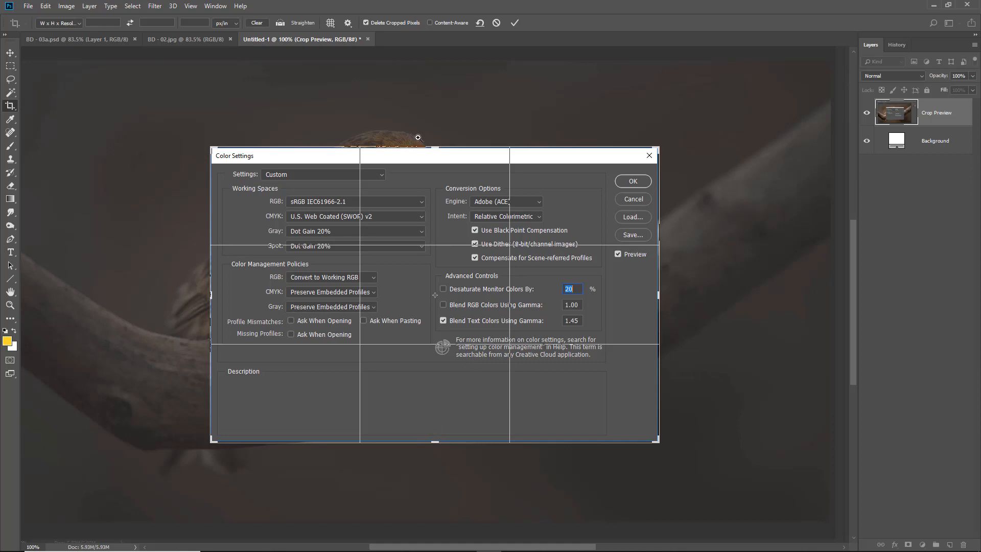
Tighten the crop frame's top and right edges to the outer blue border of the Color Settings dialog
drag(410, 130, 468, 188)
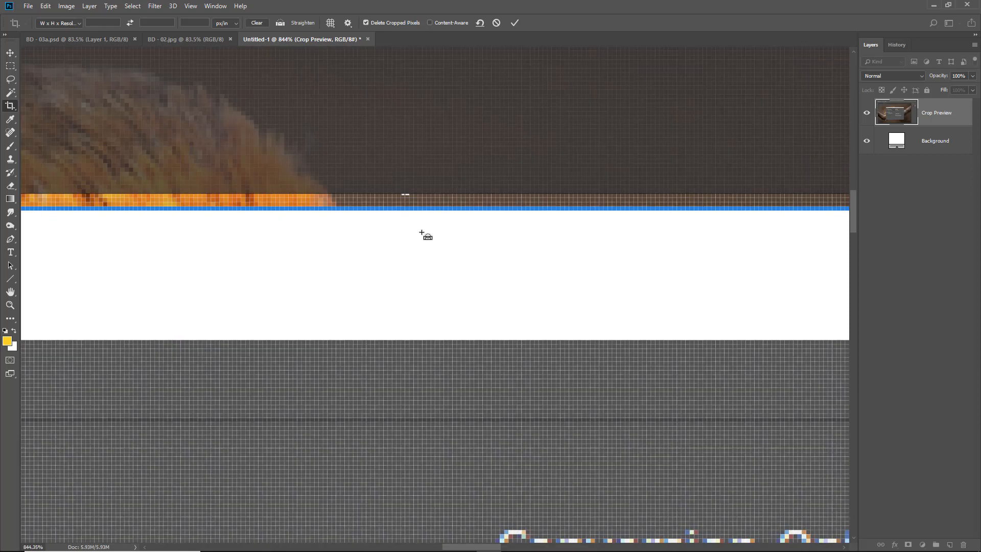
drag(406, 193, 409, 200)
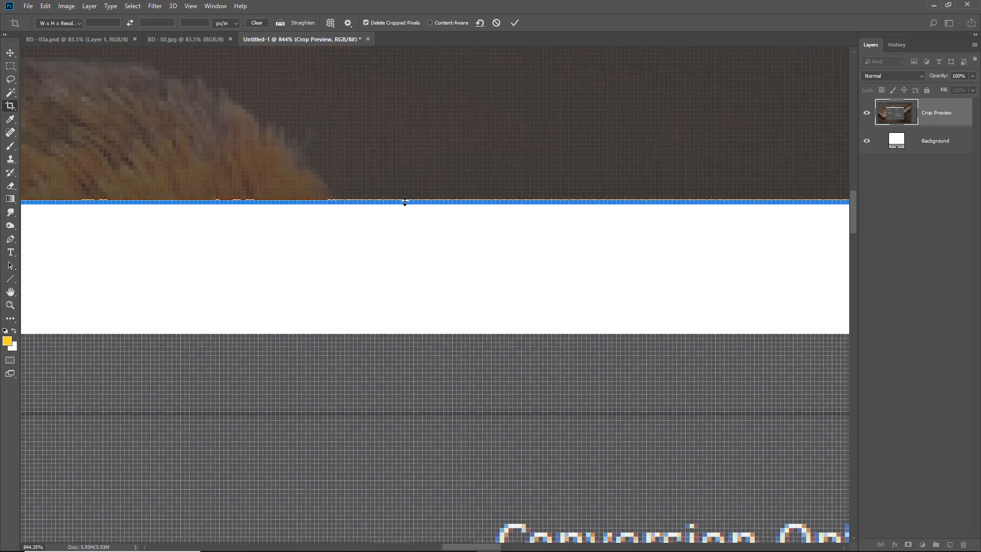
key(ctrl+0)
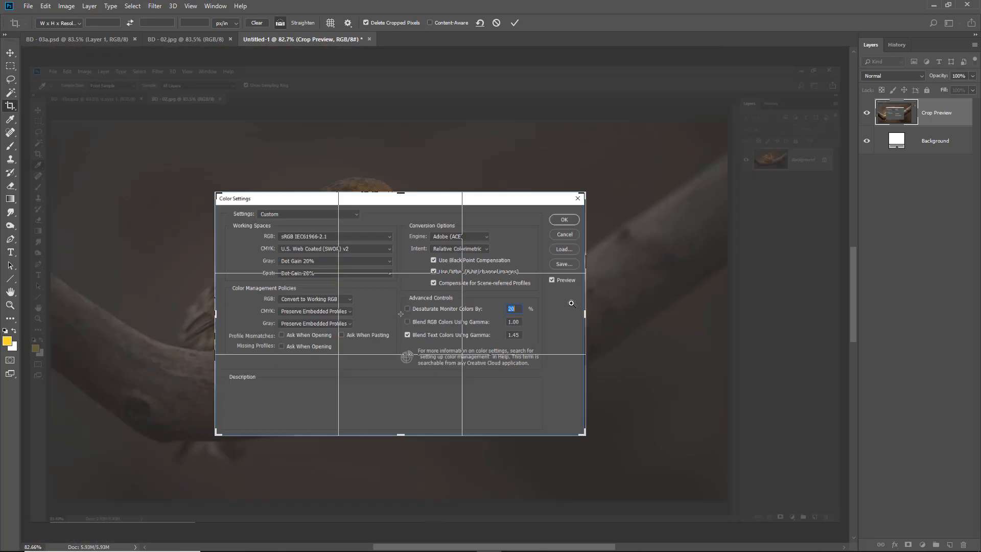
ctrl+click(571, 298)
drag(571, 299, 605, 338)
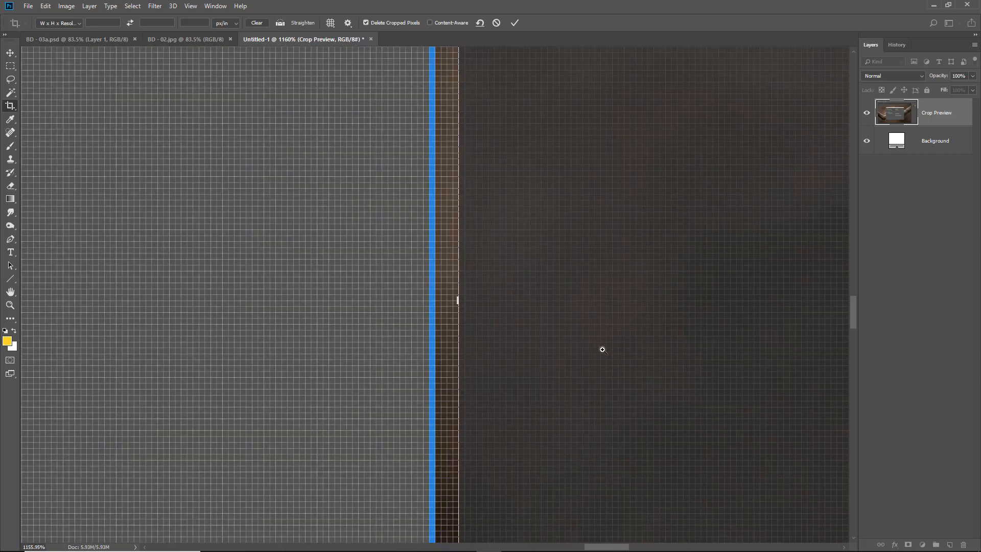
drag(458, 300, 446, 299)
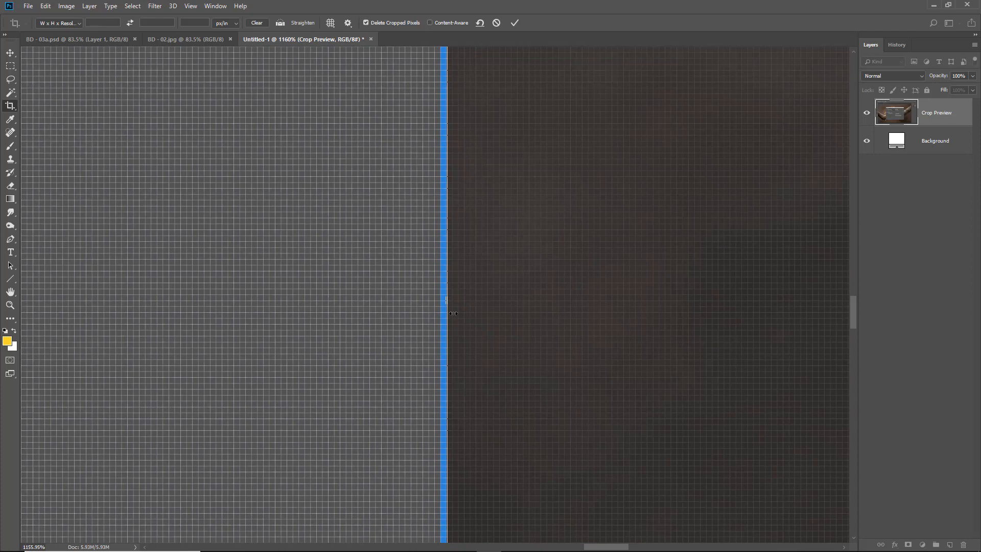
key(ctrl+0)
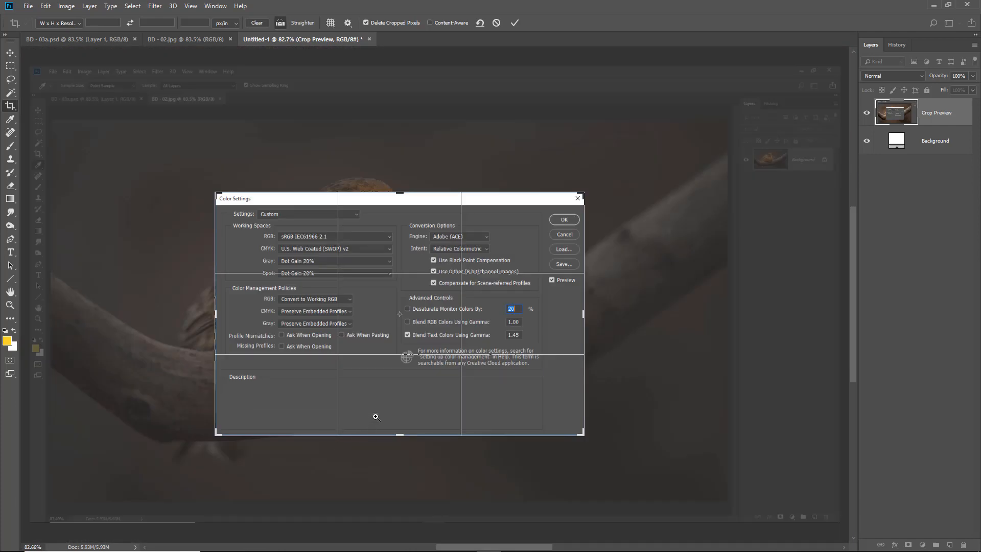
Tighten the crop frame's bottom and left edges to the outer blue border of the Color Settings dialog and apply the crop
drag(376, 417, 406, 445)
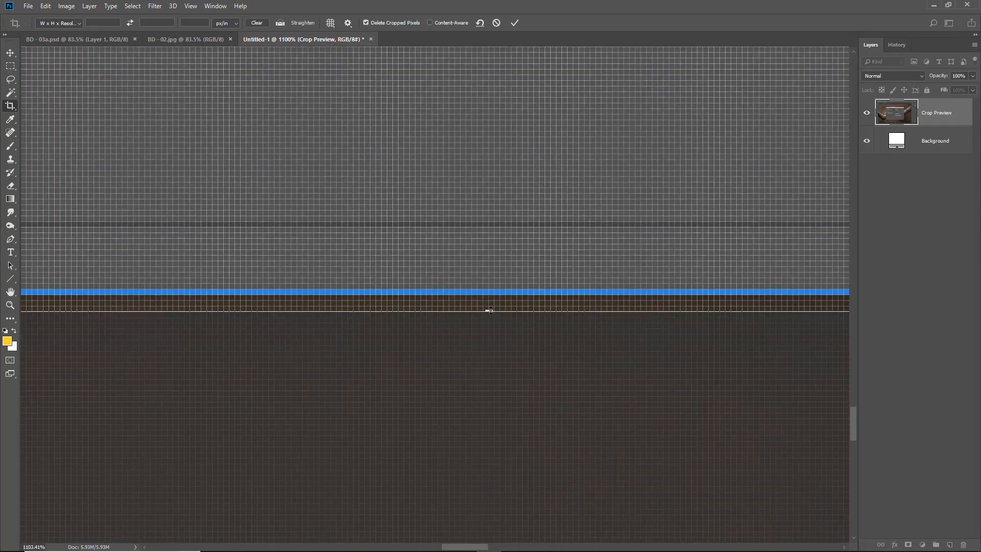
drag(489, 311, 490, 305)
key(ctrl+0)
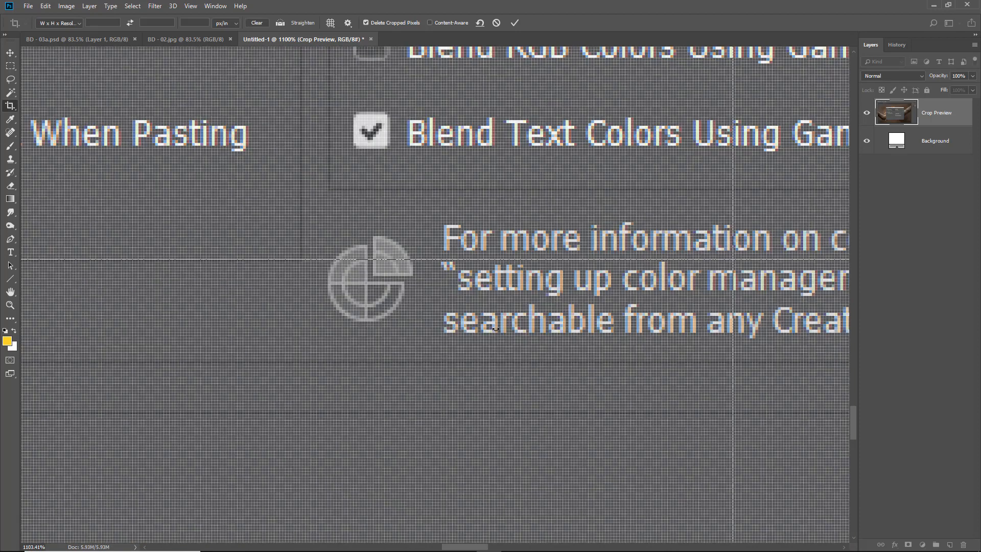
drag(184, 281, 252, 351)
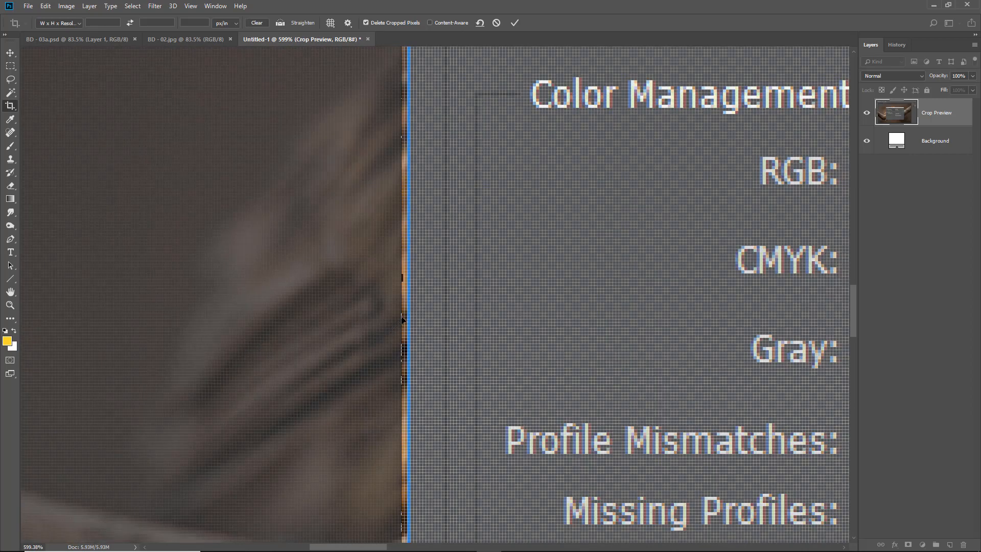
drag(400, 320, 405, 318)
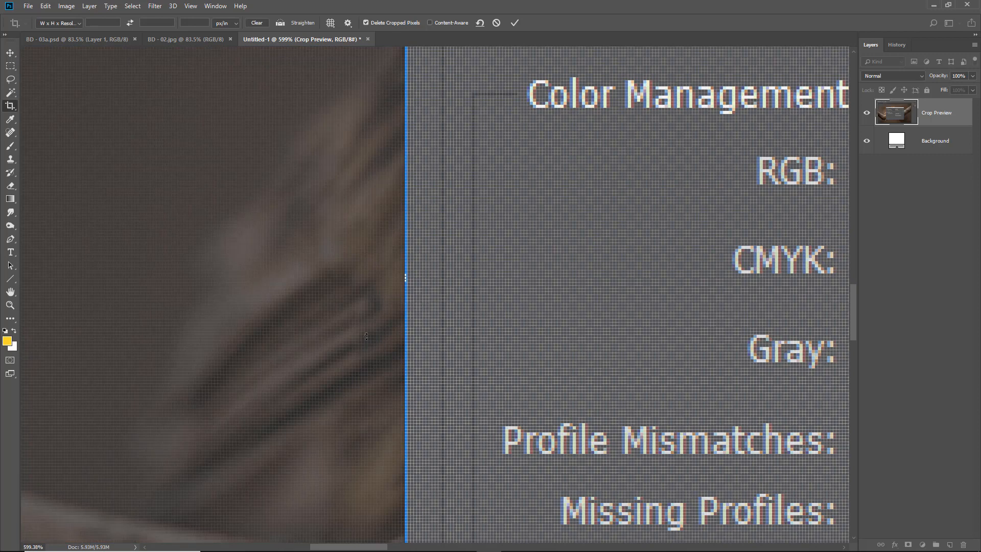
key(ctrl+0)
key(Return)
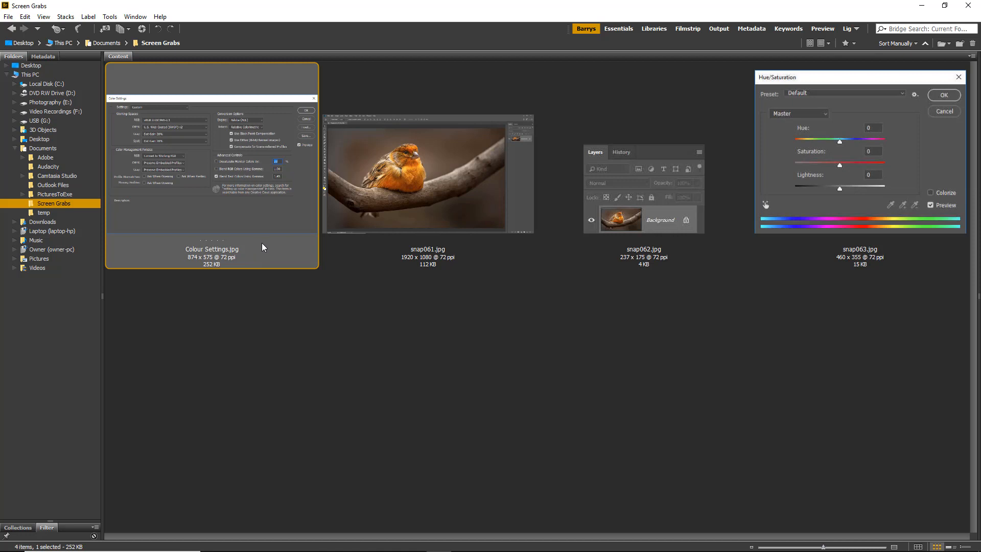
Bring Colour Settings.jpg from Bridge into the BD - 02.jpg photo as a new layer, close the source file and place the layer at the photo's lower right
double_click(195, 168)
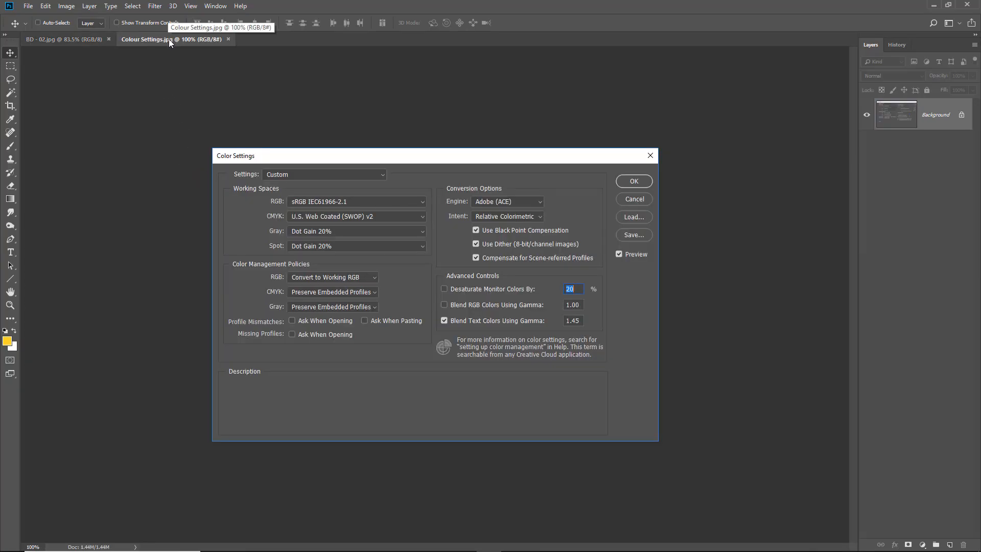
drag(170, 39, 384, 158)
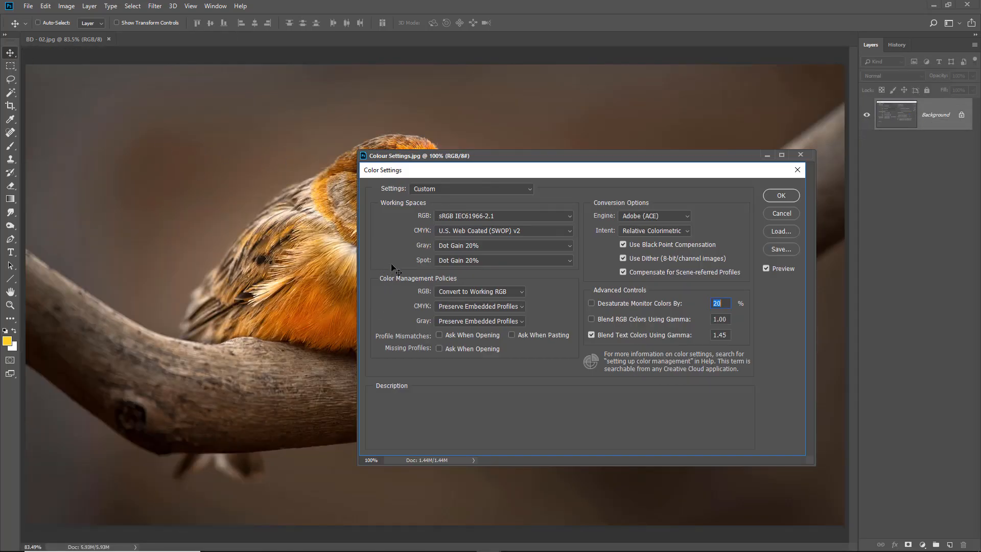
drag(394, 249, 249, 278)
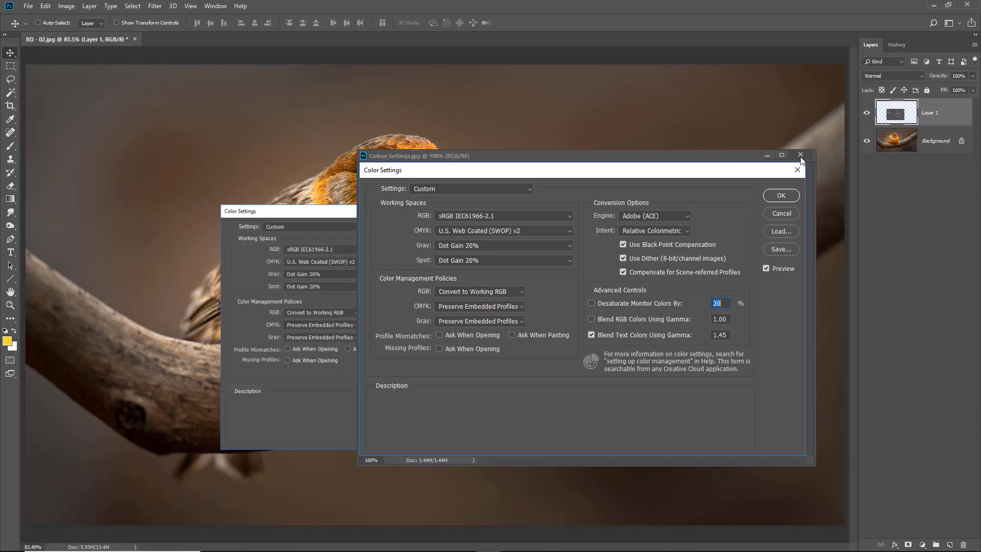
click(802, 155)
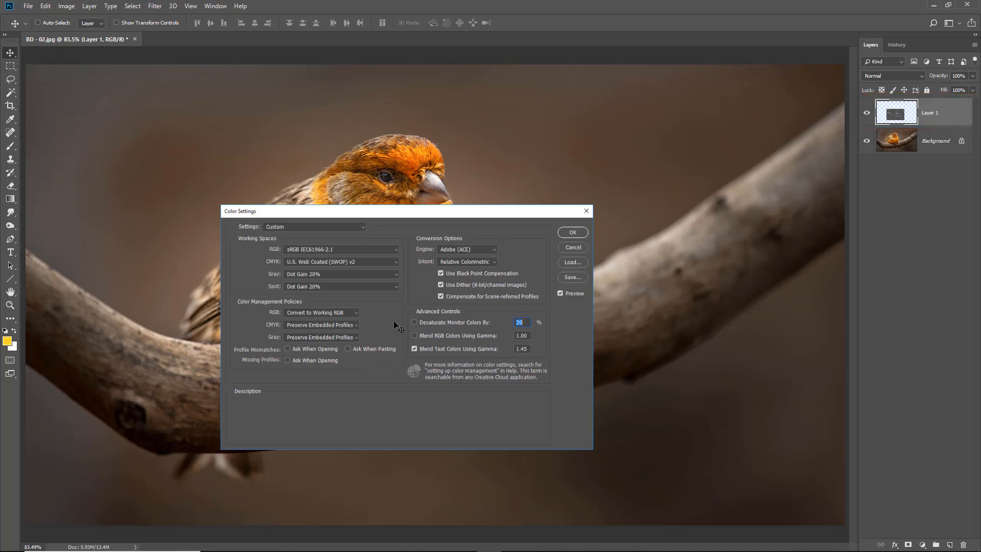
drag(386, 324, 625, 198)
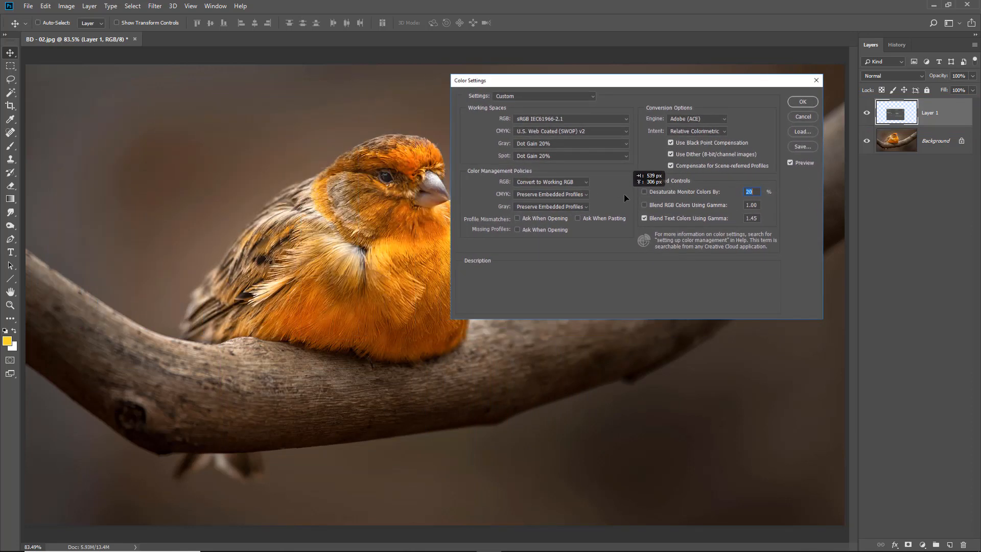
drag(625, 197, 629, 383)
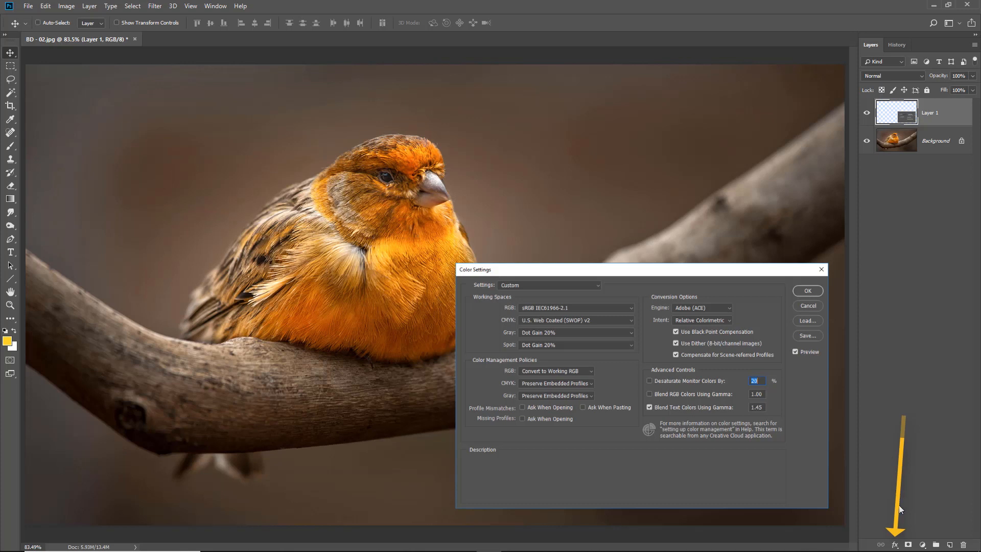
Add a Drop Shadow layer style with the default settings to the Color Settings capture layer
click(895, 545)
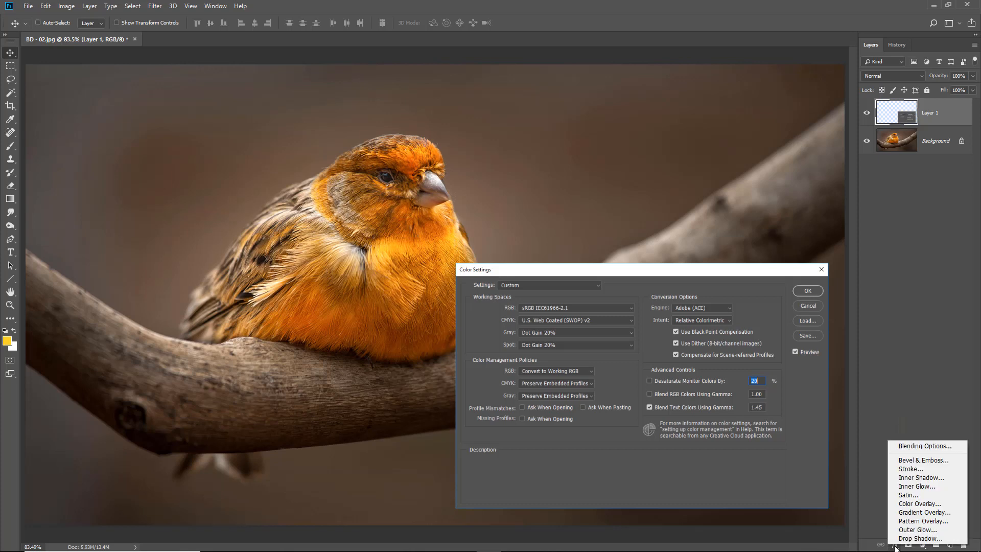
click(912, 446)
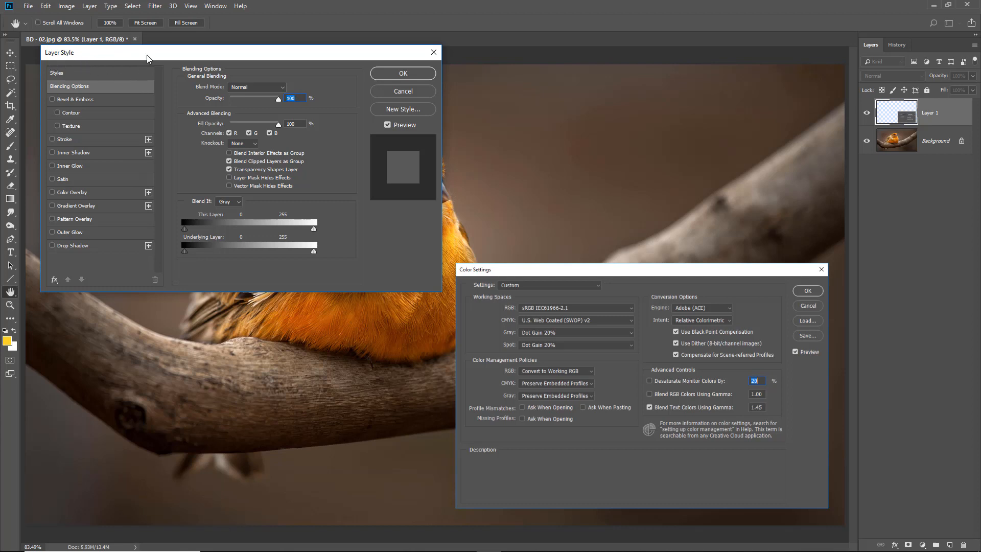
drag(150, 55, 138, 59)
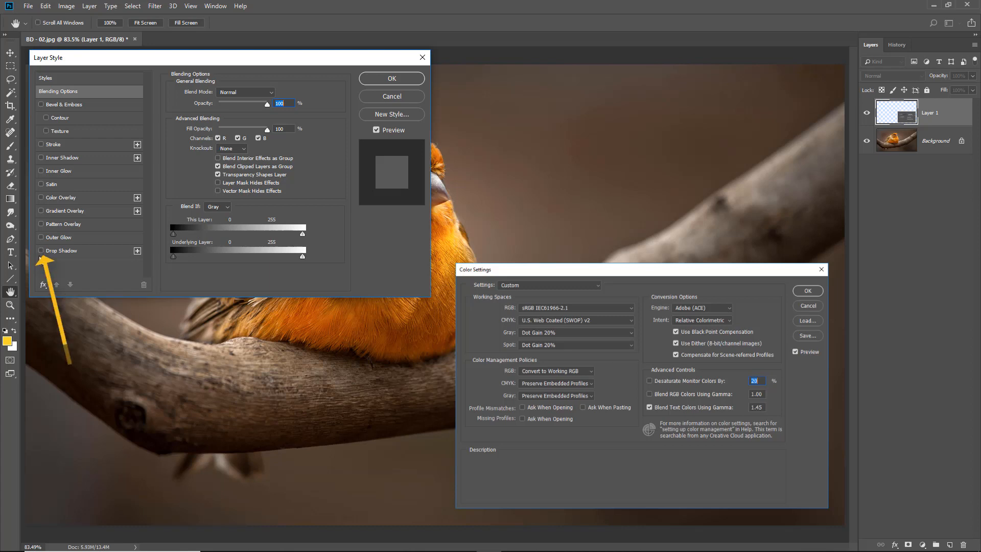
click(41, 251)
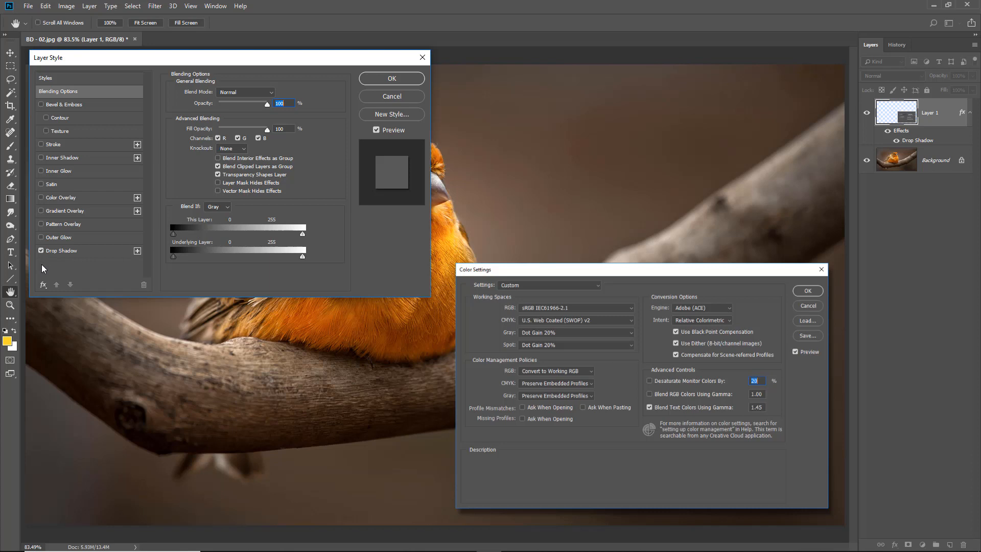
click(85, 254)
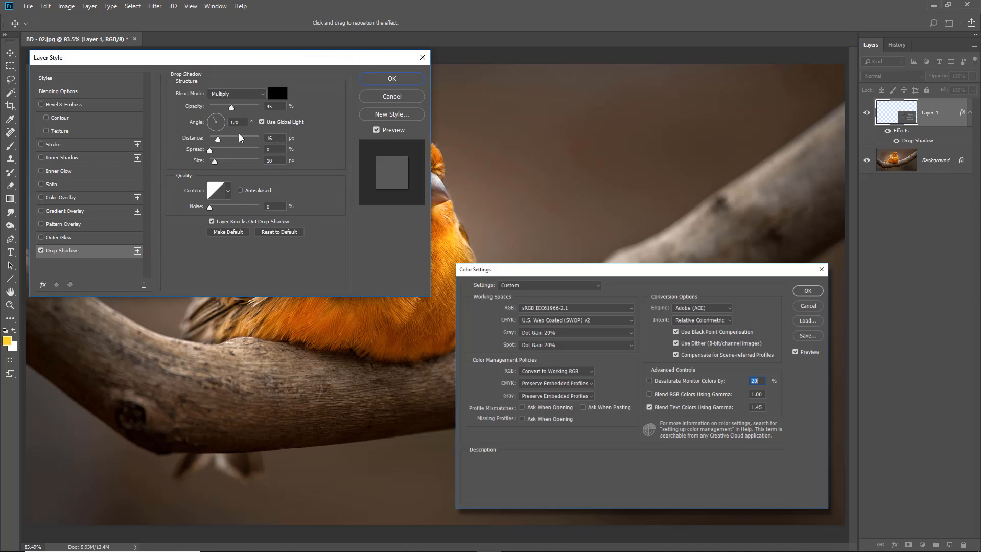
click(282, 232)
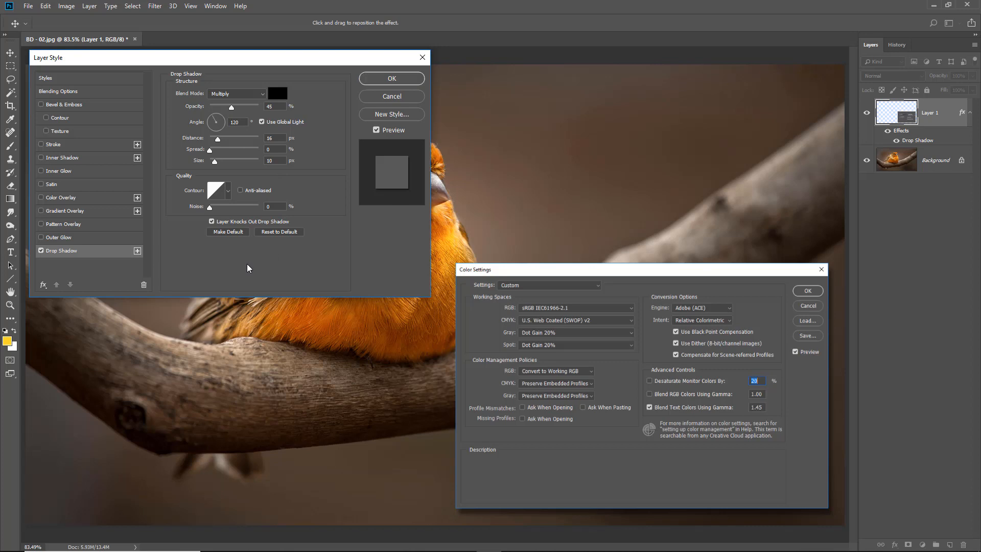
Add a near-black (030303), 3 px inside Stroke to the capture layer, accept the layer styles and deselect the layer
click(41, 145)
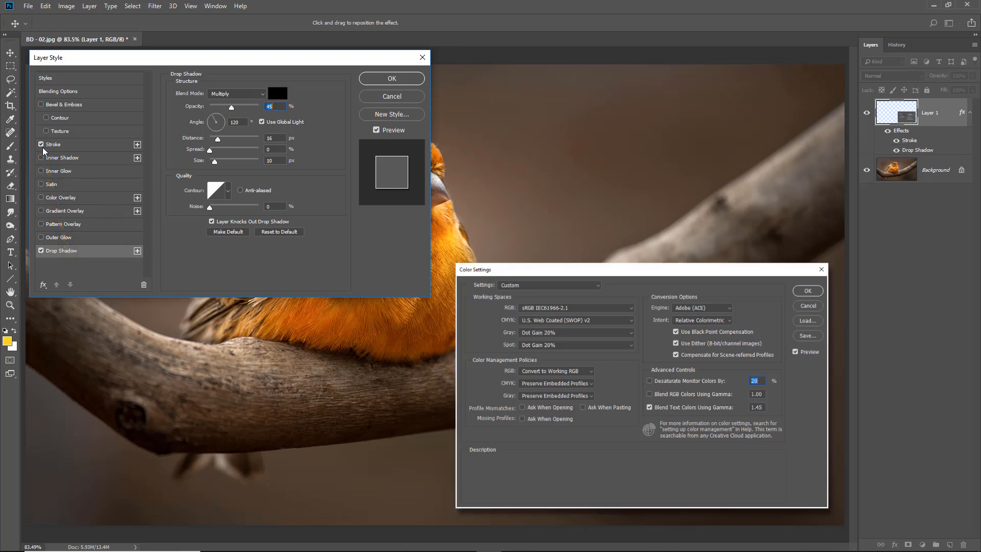
click(99, 143)
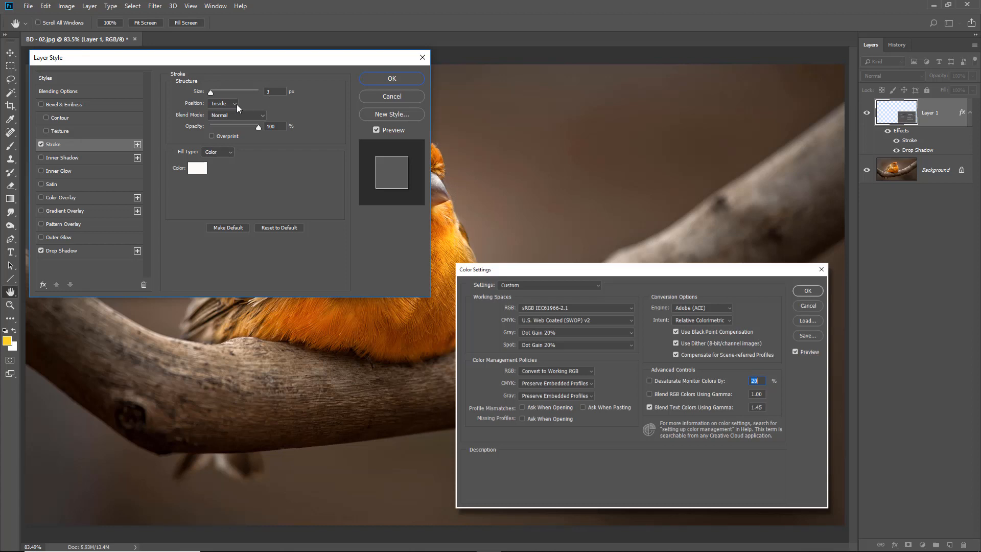
click(192, 169)
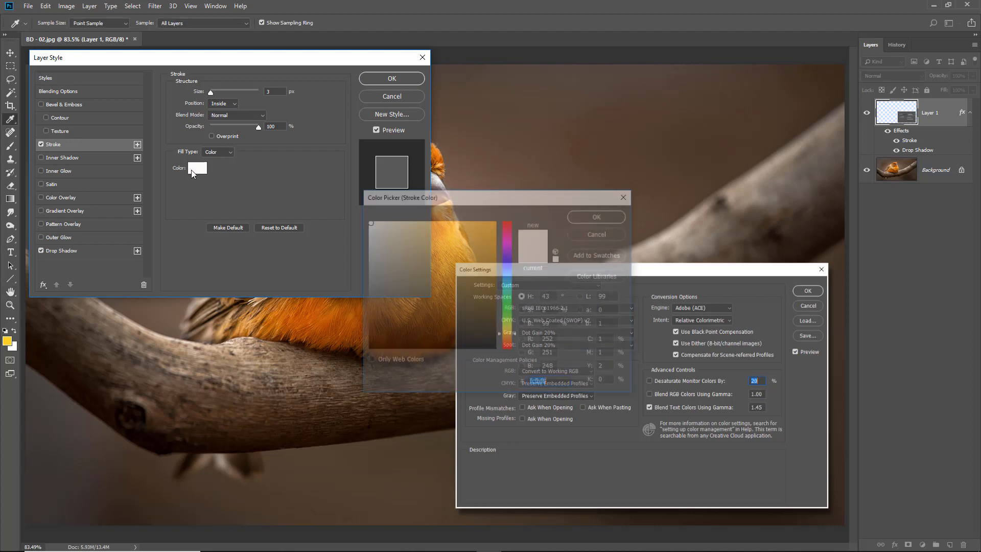
click(367, 348)
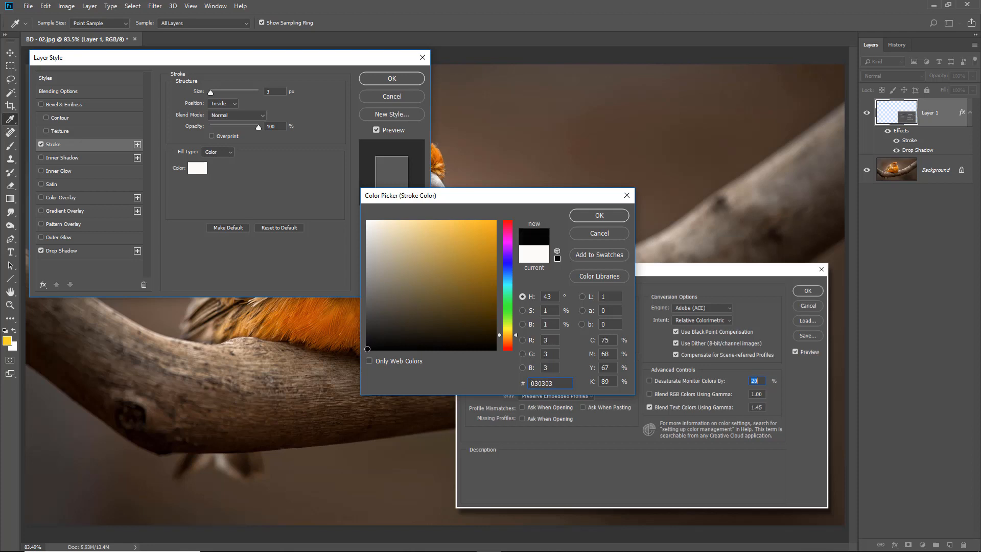
click(582, 218)
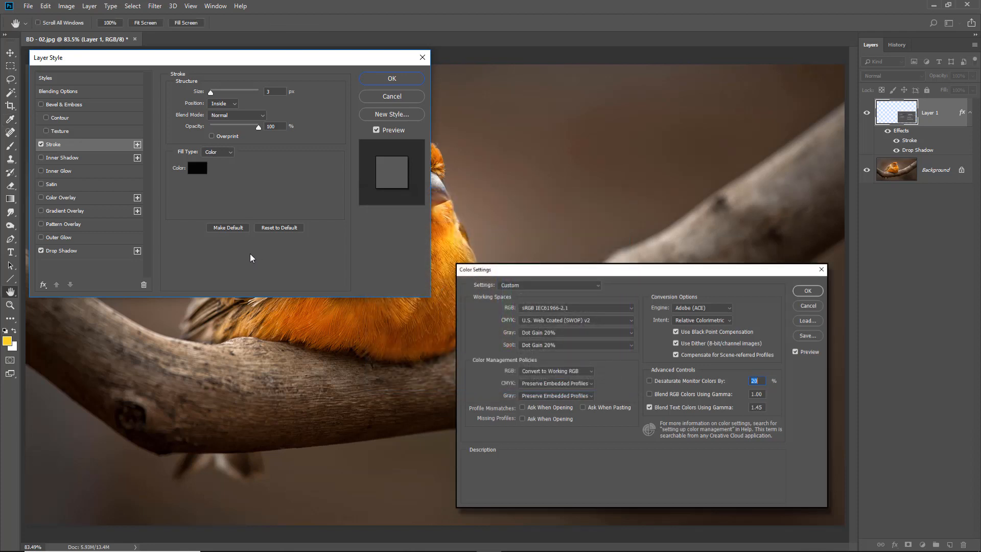
click(384, 78)
click(915, 263)
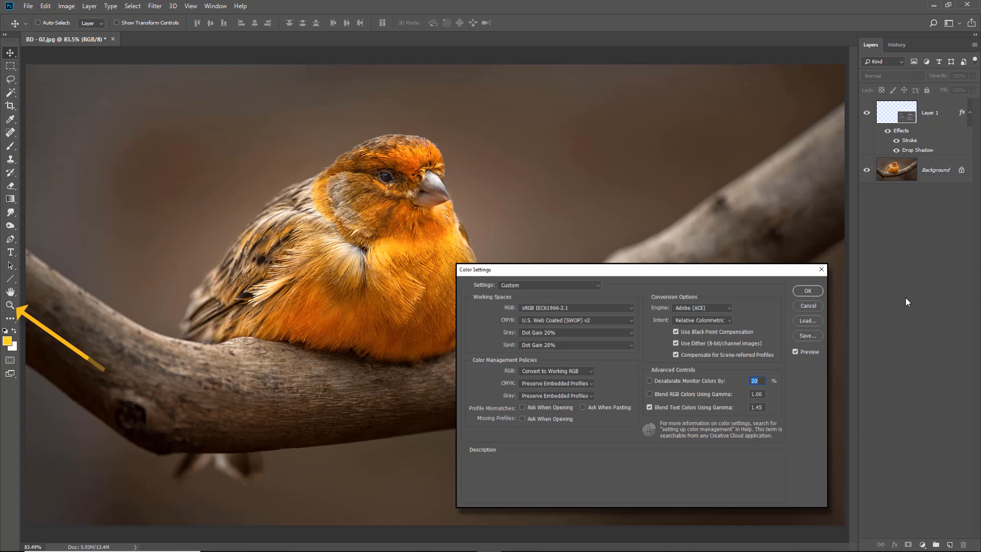
Select the RGB working space field in the capture with the Rectangular Marquee tool at 200% zoom, then fit the image on screen
click(10, 306)
click(586, 314)
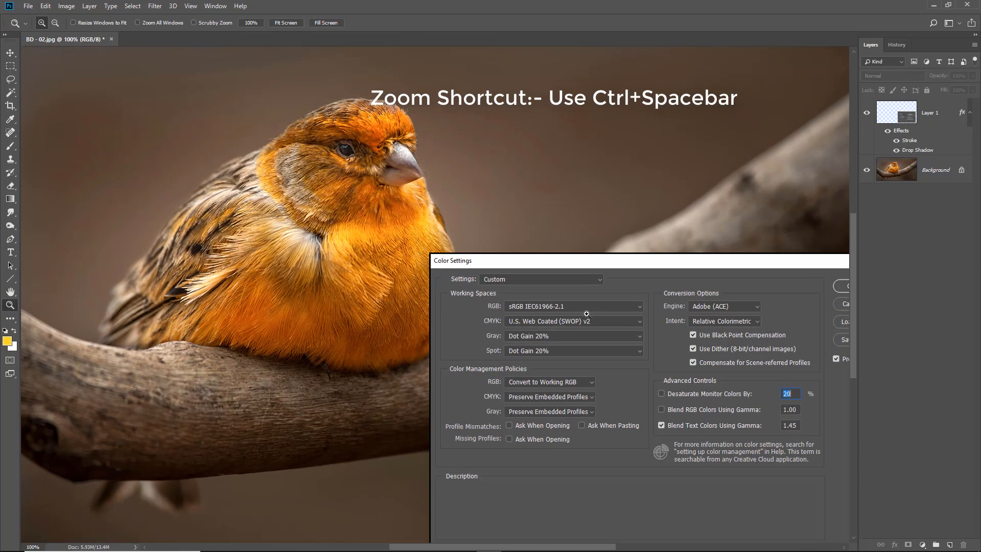
click(586, 313)
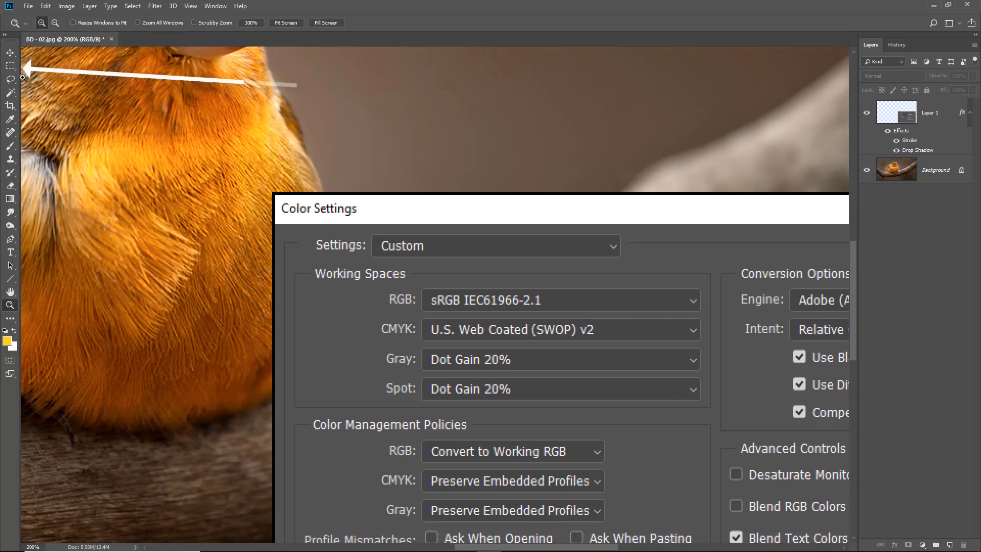
click(10, 66)
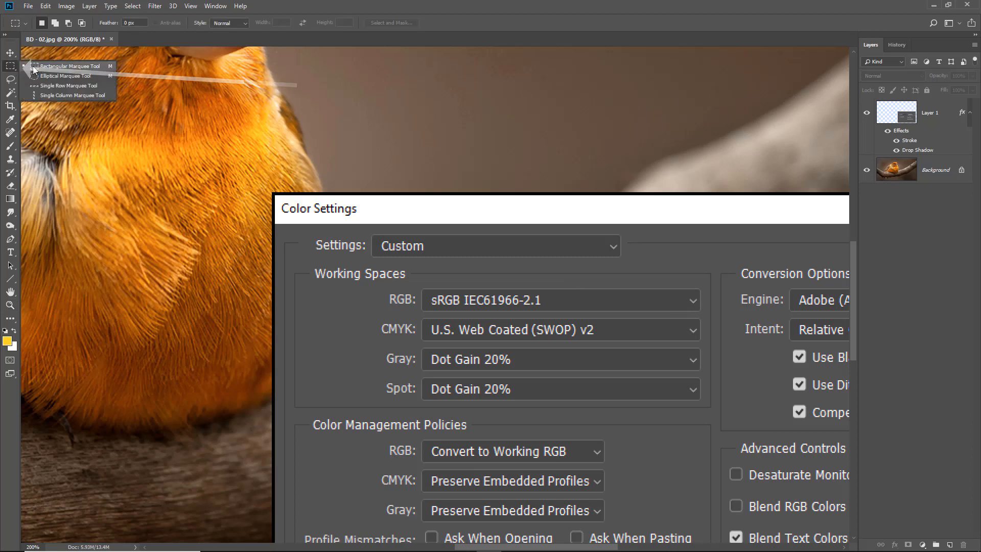
click(33, 67)
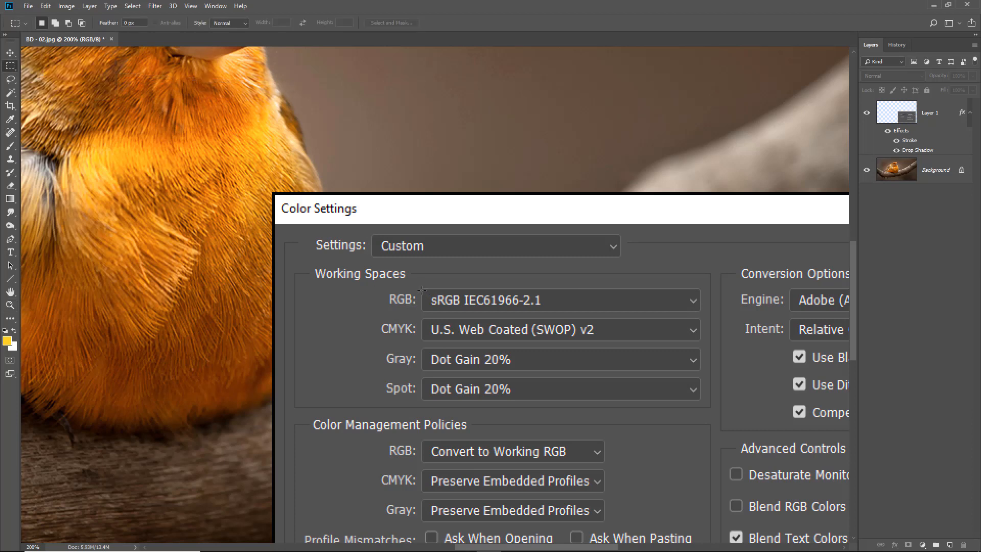
drag(420, 289, 701, 310)
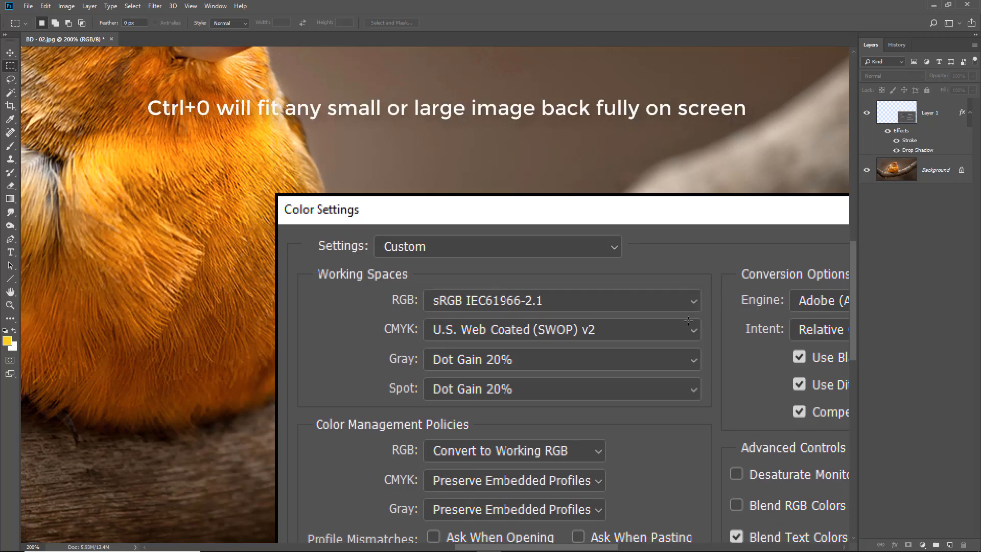
key(ctrl+0)
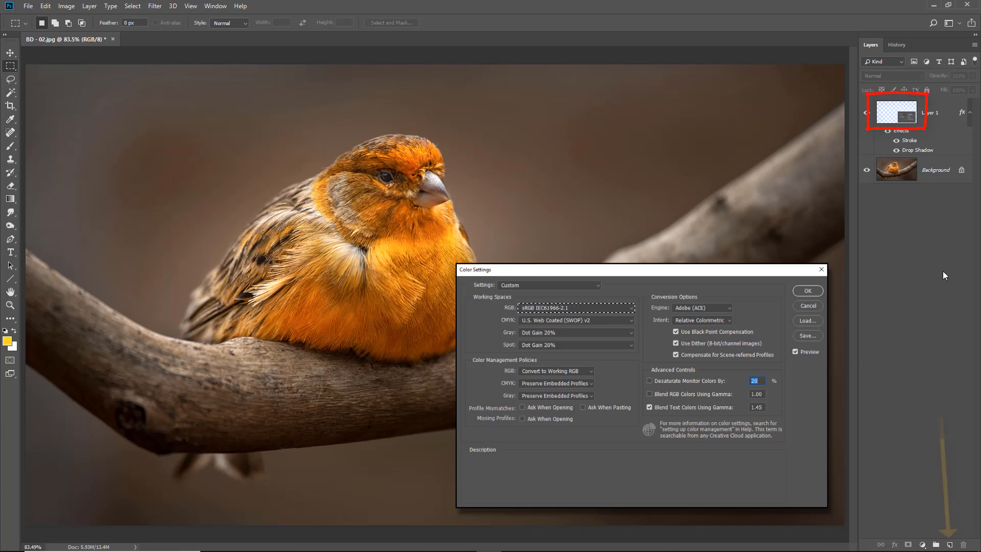
Fill the selected RGB field with the yellow foreground color on a new layer, deselect, and set the layer's blend mode to Darken
click(950, 544)
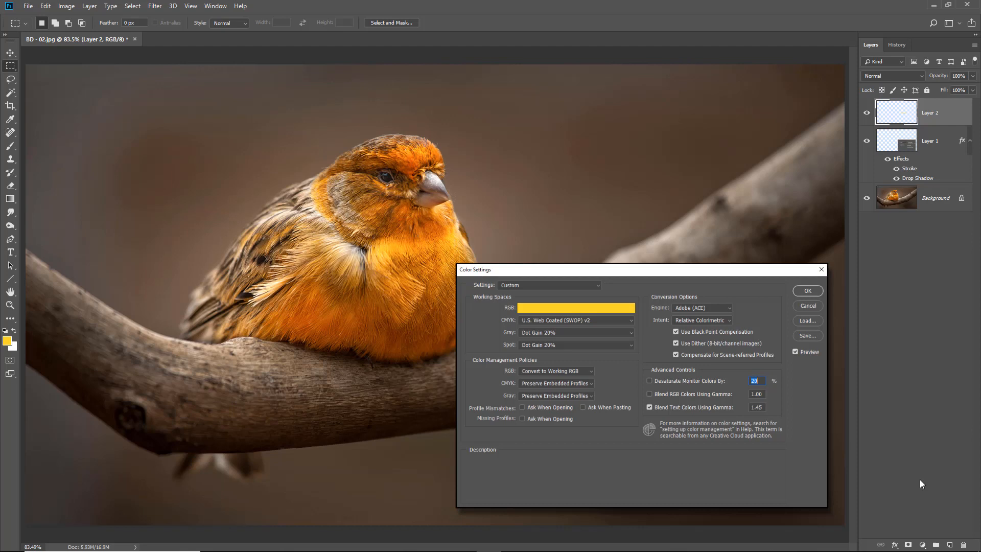
key(v)
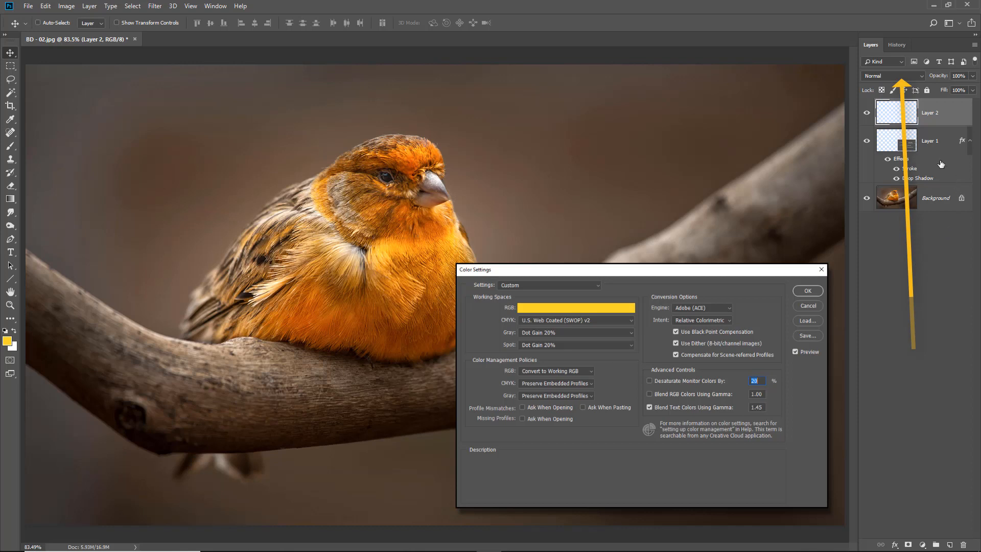
click(922, 77)
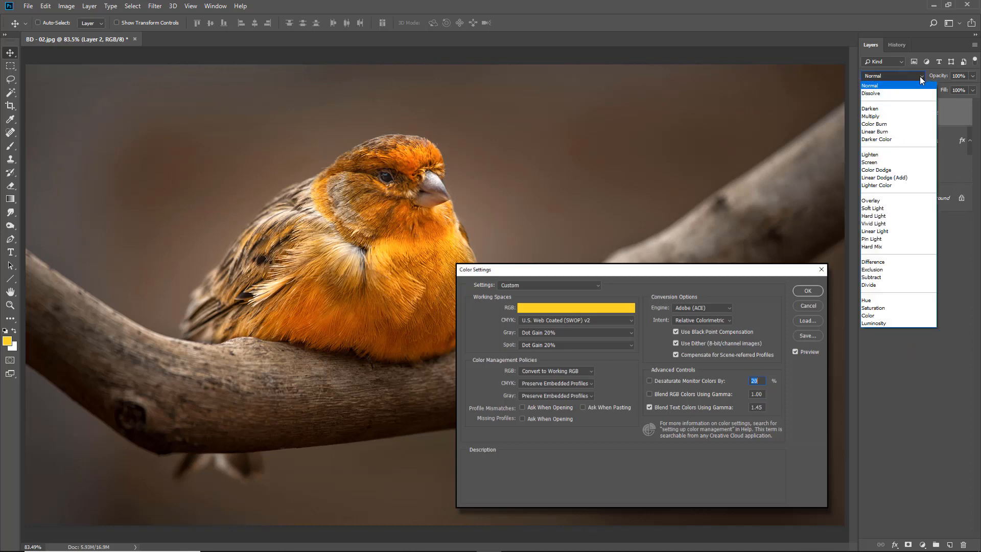
click(877, 108)
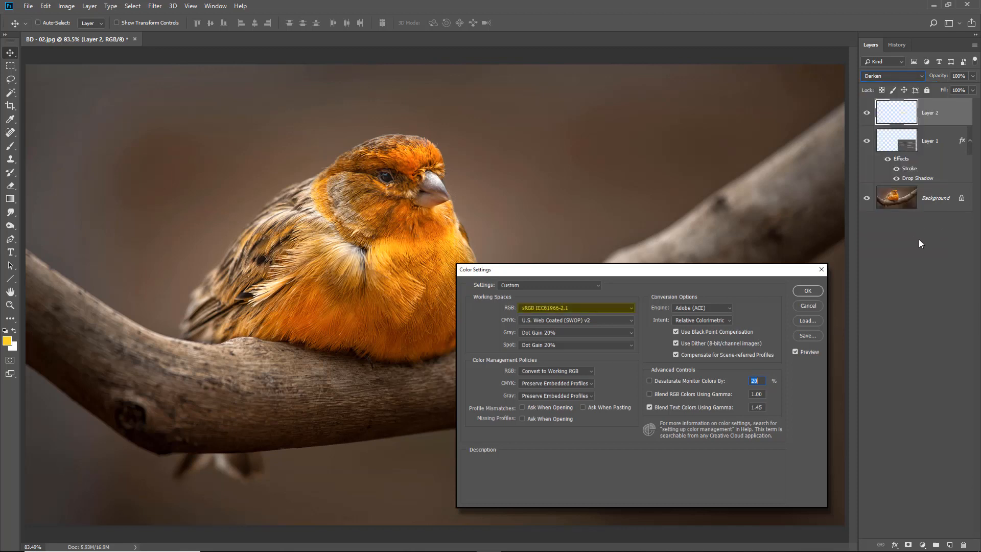
Set the yellow highlight layer's blend mode to Multiply and switch its visibility off and back on to compare
click(922, 78)
click(900, 118)
click(871, 116)
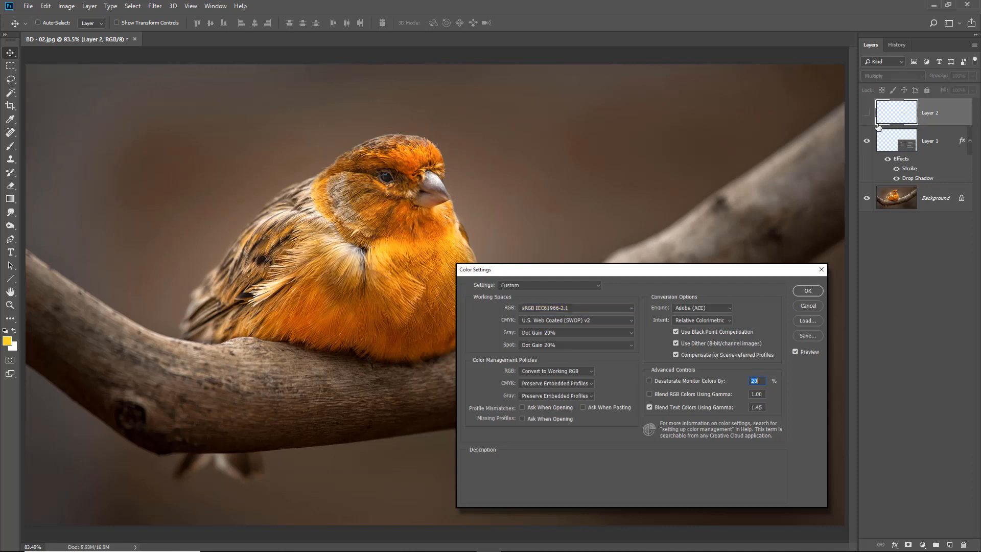
click(868, 113)
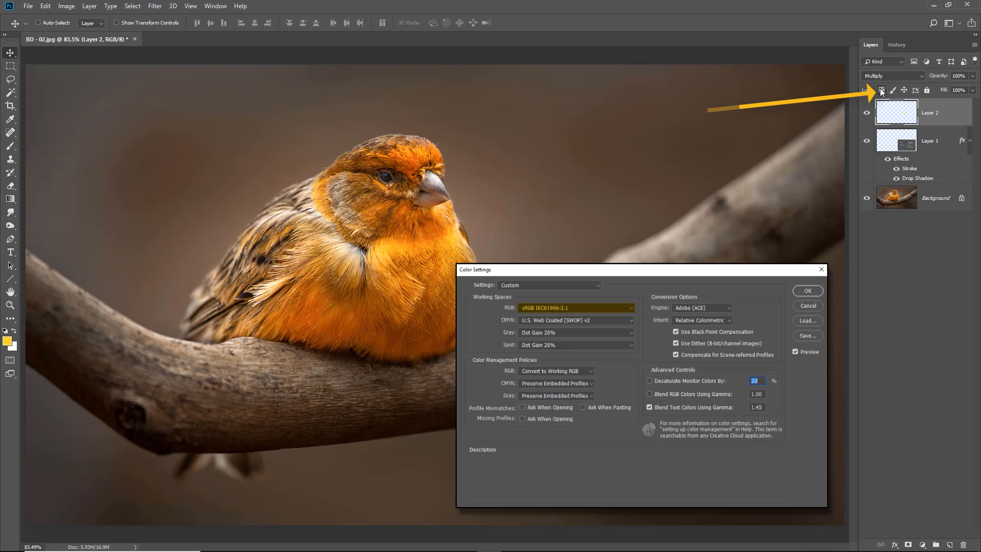
Lock the transparent pixels of the yellow highlight layer (Layer 2) and recolor the highlight with a red foreground color (fd0202)
click(881, 91)
click(7, 340)
click(510, 221)
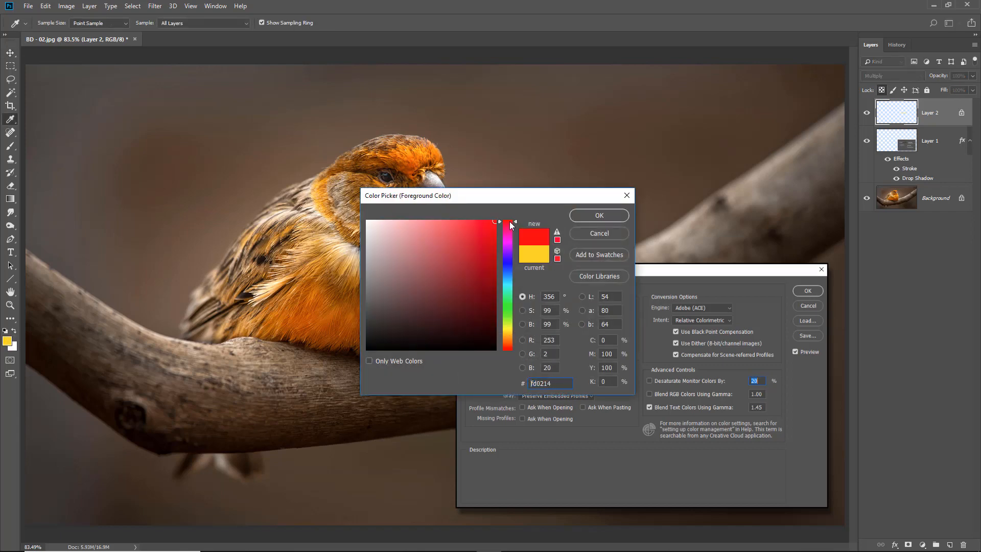
click(589, 215)
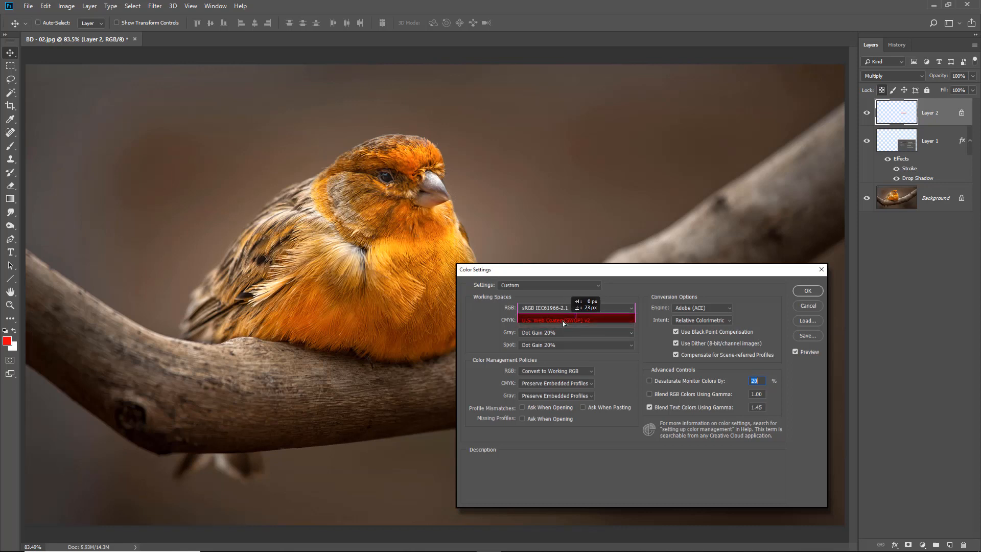
Move the red highlight from the RGB field down onto the CMYK working space field and nudge it into exact alignment
drag(564, 323, 565, 322)
drag(563, 322, 562, 325)
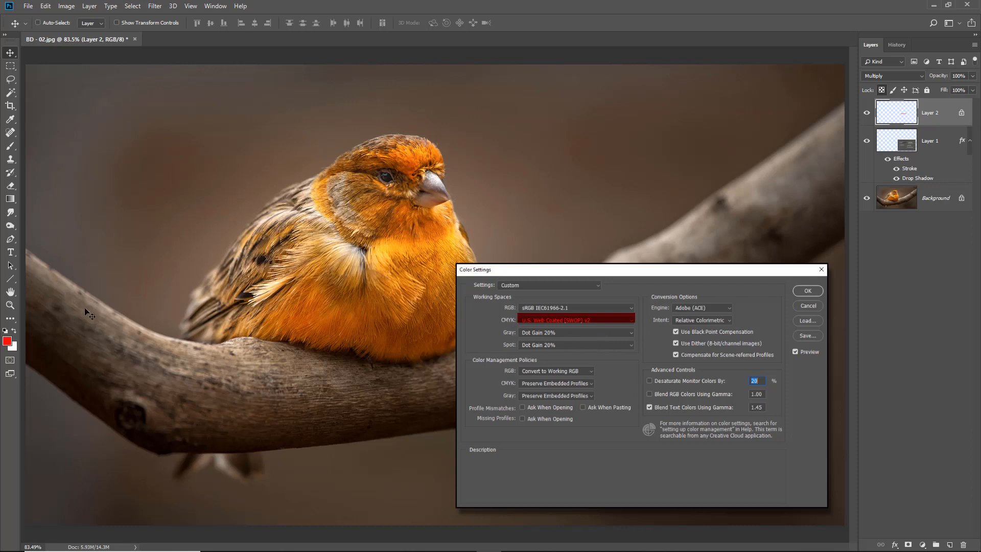
click(10, 307)
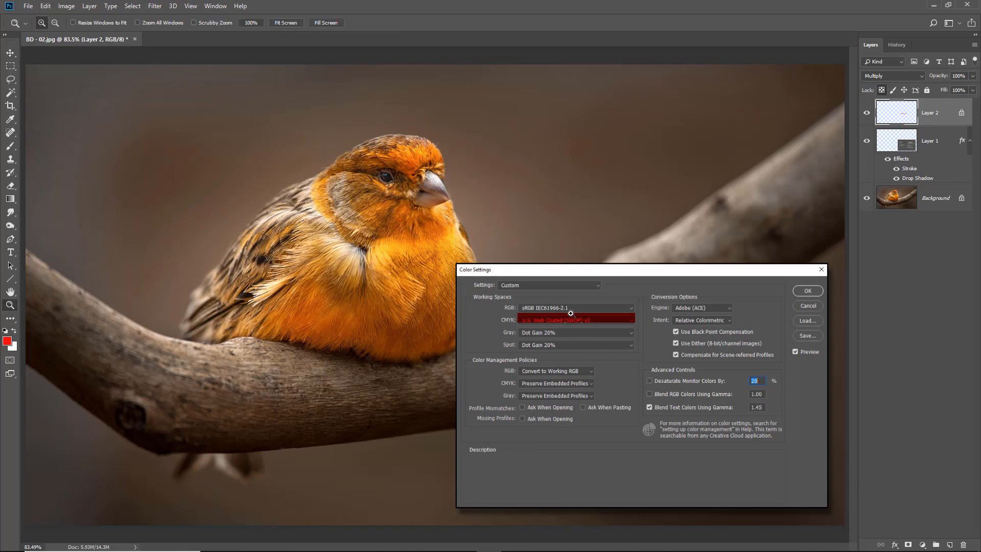
click(591, 325)
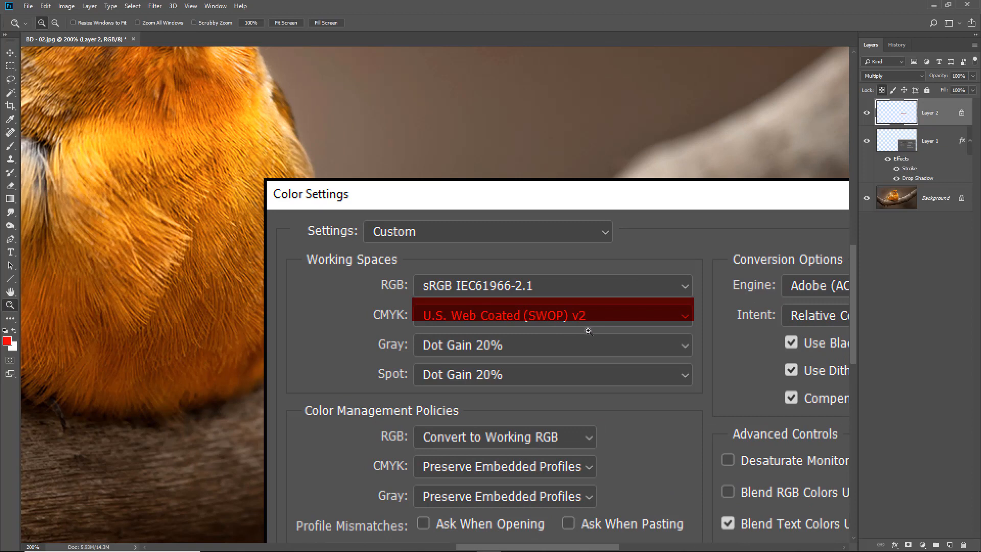
click(9, 57)
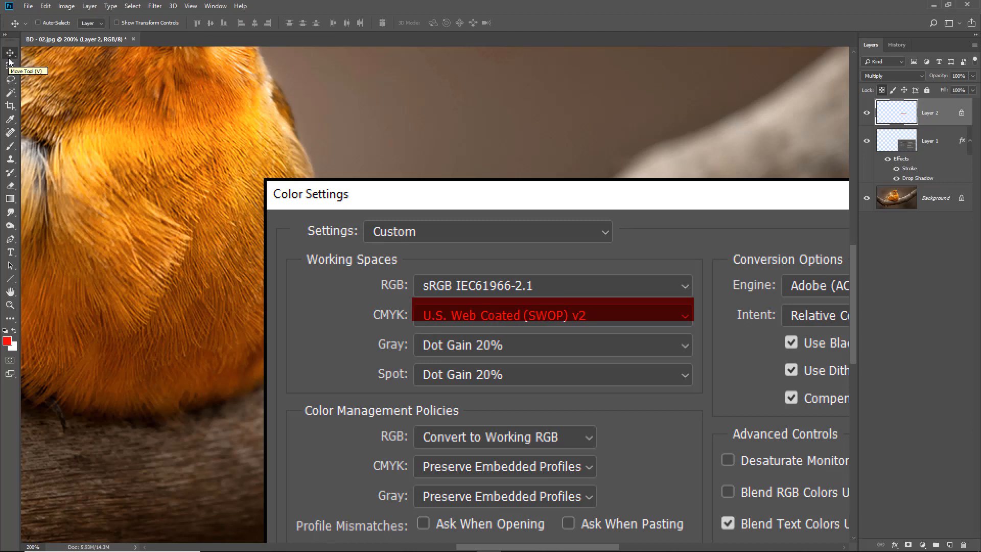
key(Down)
key(Down)
key(Down)
key(Down)
key(Down)
key(Down)
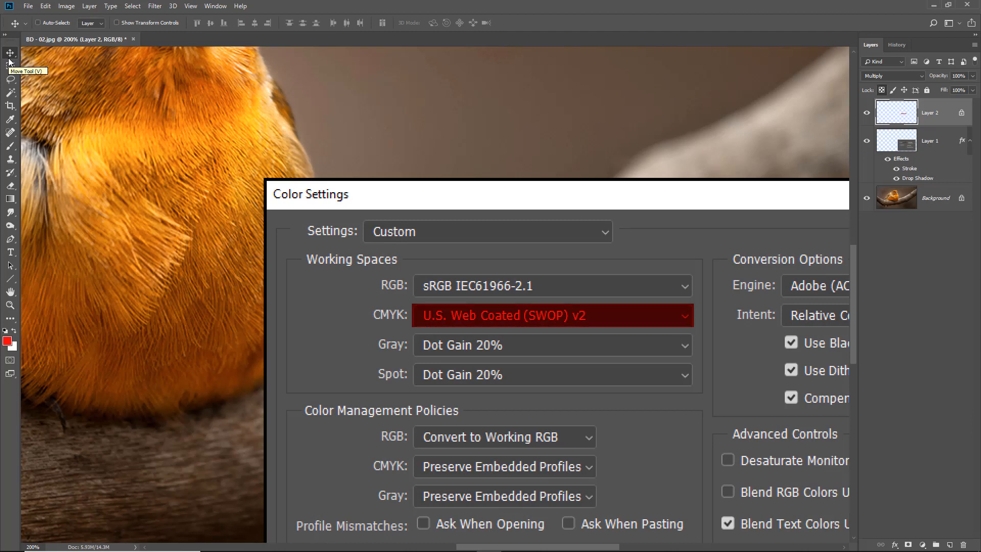
key(ctrl)
key(ctrl+0)
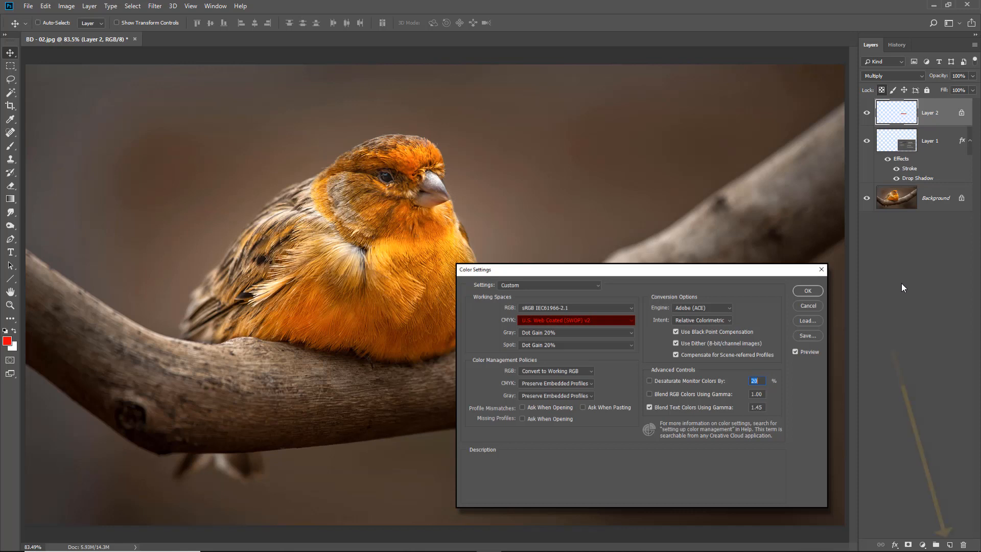
Add a new layer above the highlight layer and rename it Arrow
click(949, 545)
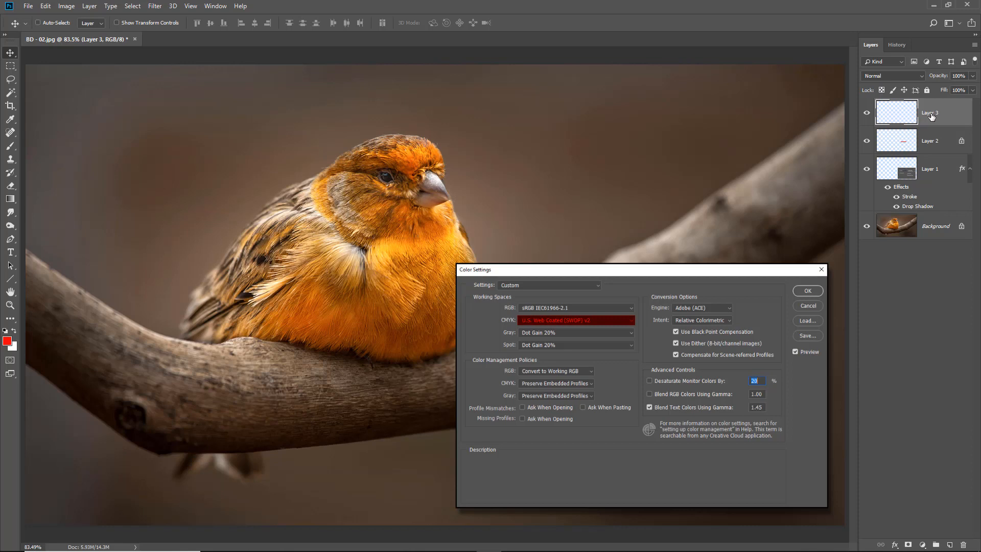
double_click(931, 114)
drag(944, 113, 885, 116)
text(Arrow)
click(935, 123)
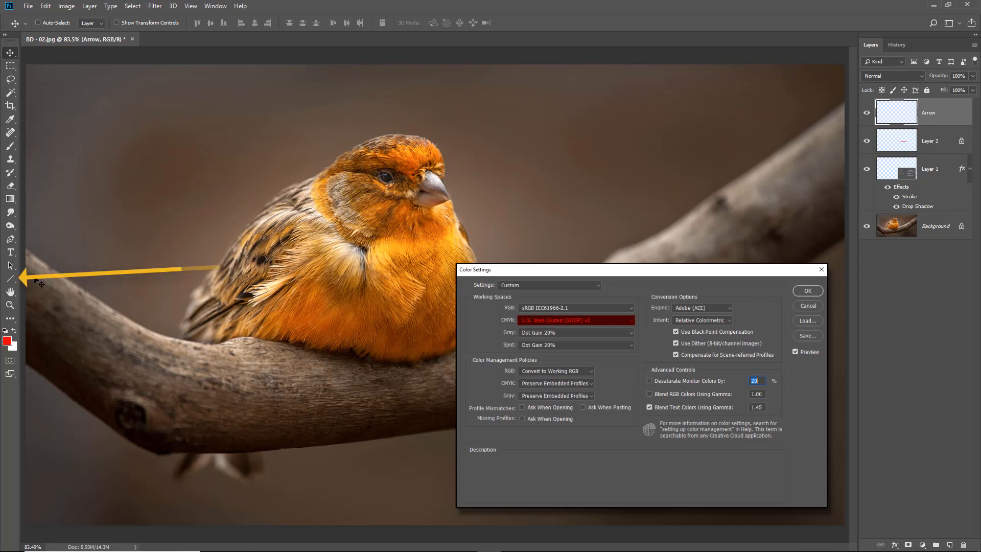
Choose the Line tool in Pixels mode, try its Start and End arrowhead options, and leave only the Start arrowhead enabled
click(15, 283)
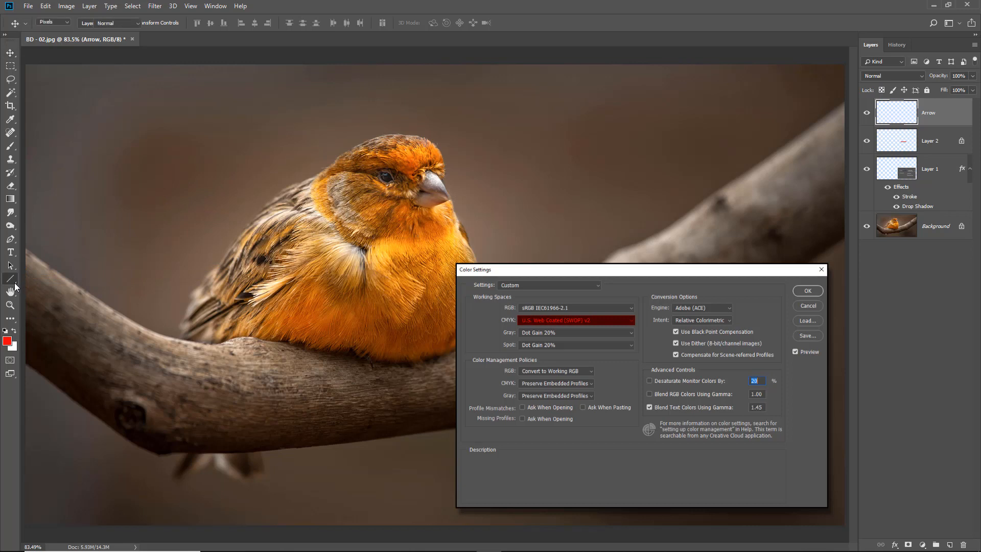
click(14, 284)
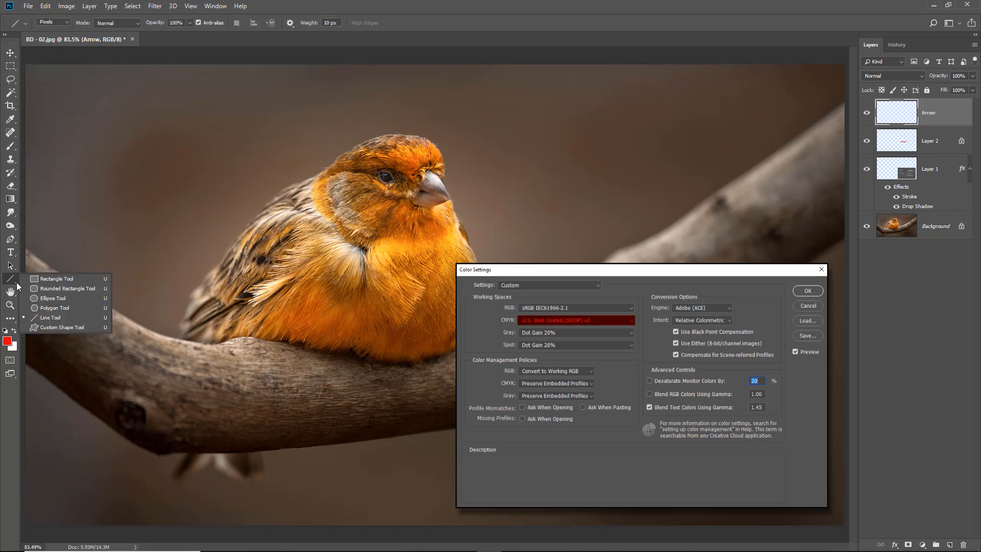
click(51, 316)
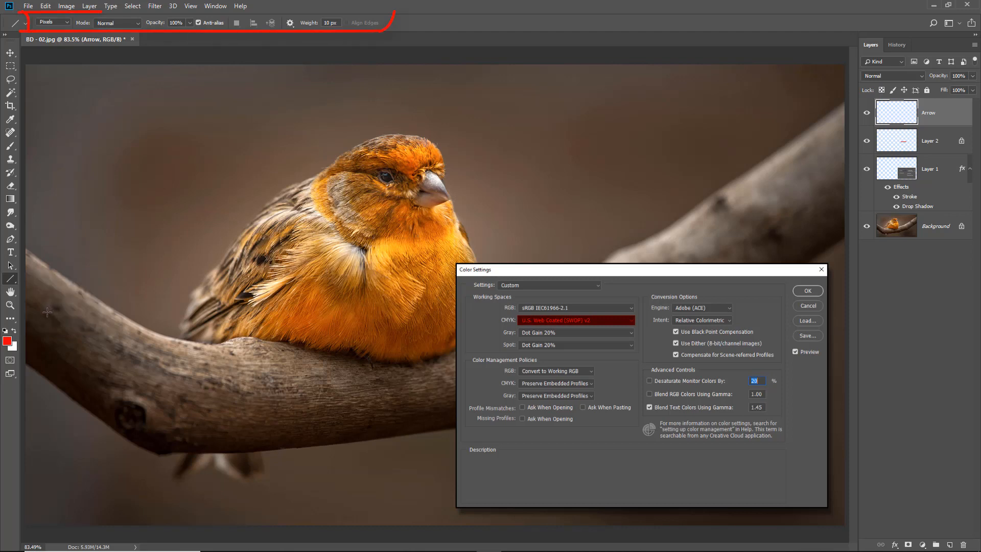
click(67, 23)
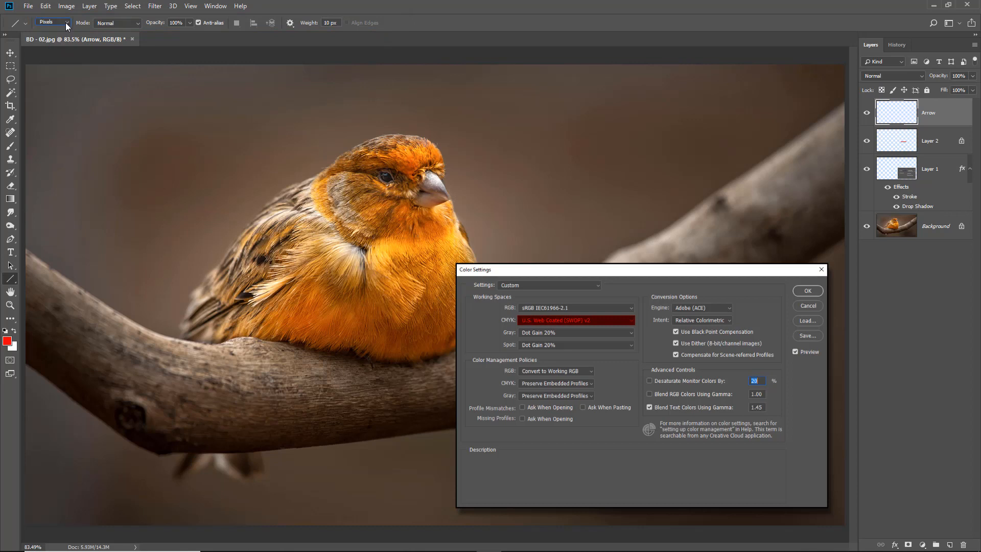
click(293, 26)
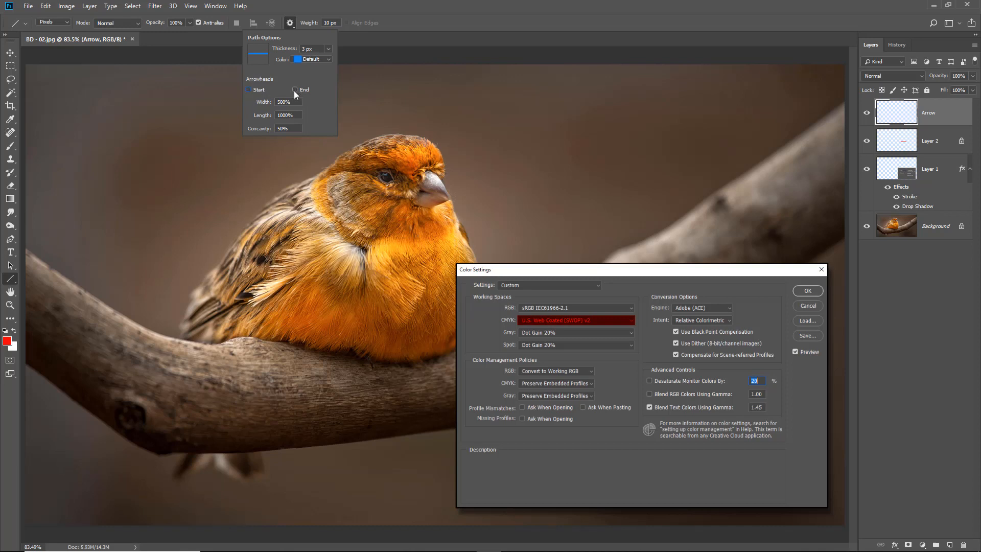
click(295, 90)
click(249, 90)
click(248, 90)
click(295, 90)
click(392, 23)
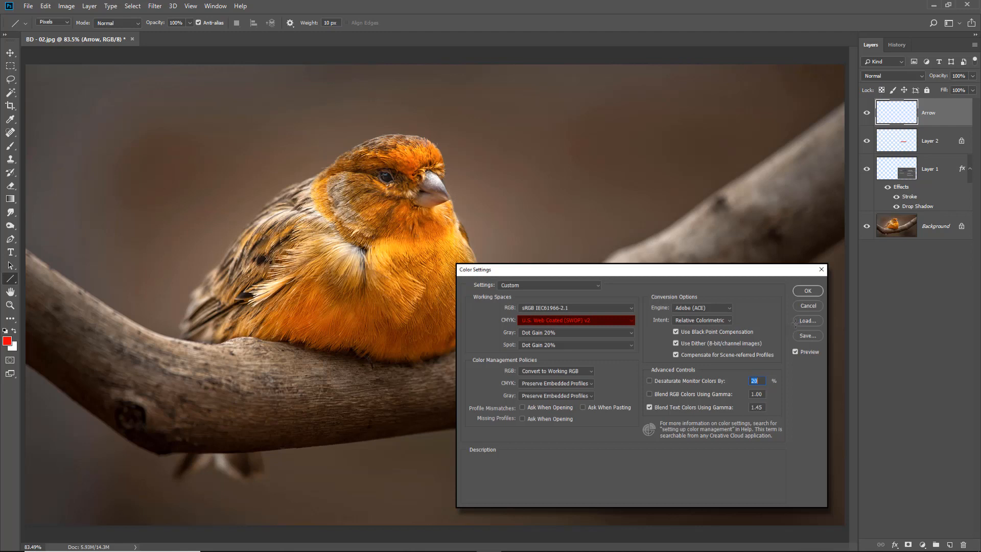
Draw a long red diagonal arrow pointing at the Load button in the capture, and move it so it points at OK
drag(794, 323, 534, 478)
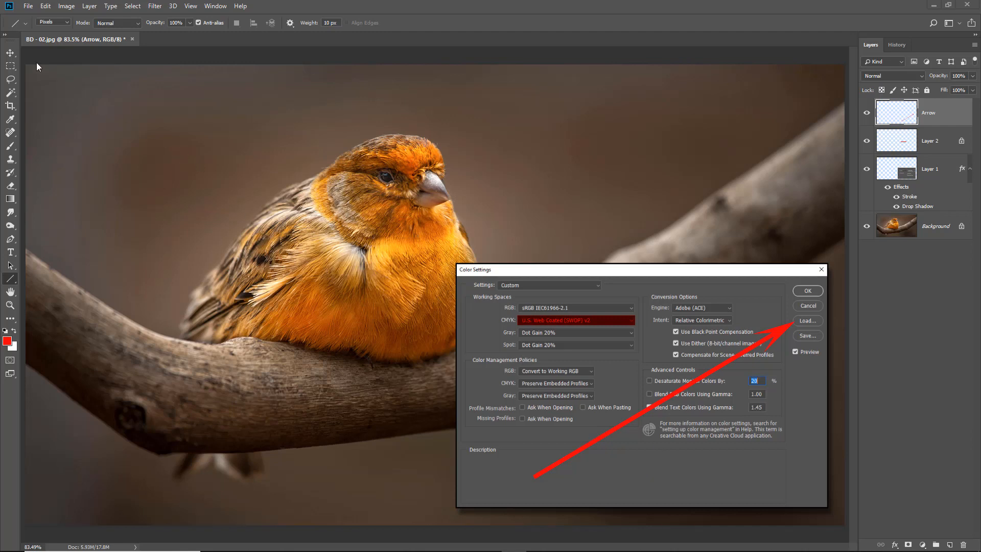
click(11, 53)
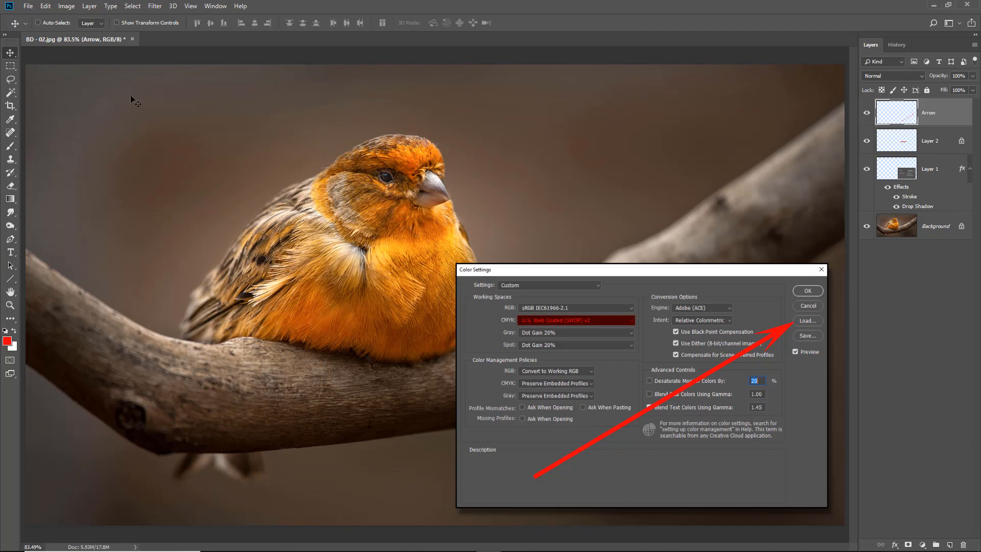
click(652, 407)
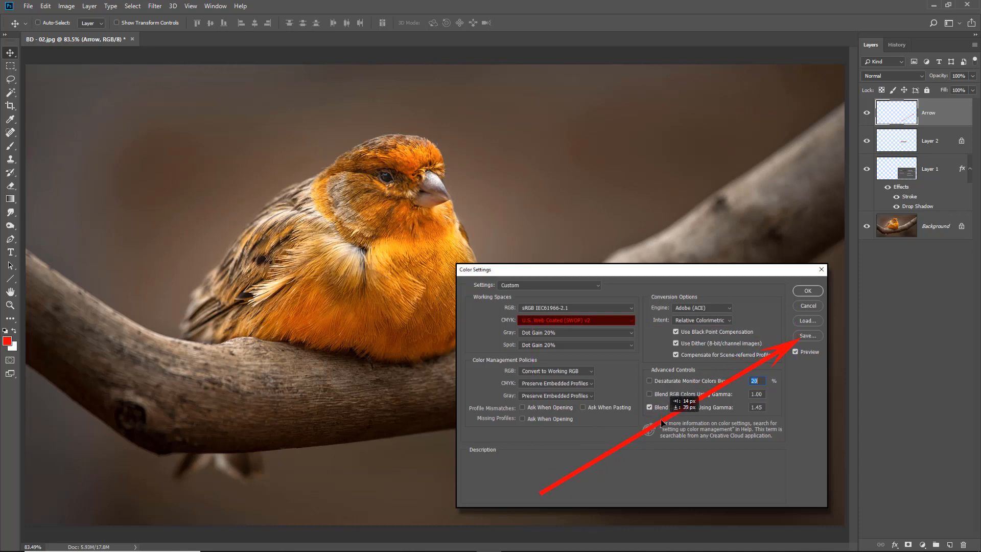
drag(653, 432, 653, 388)
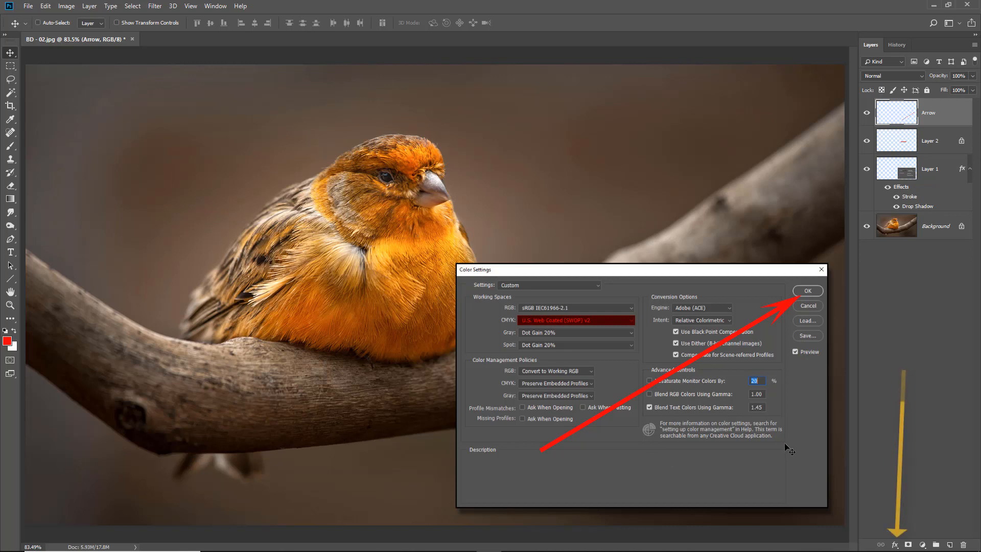
Add a Bevel & Emboss layer style to the Arrow layer and show its settings
click(895, 545)
click(907, 446)
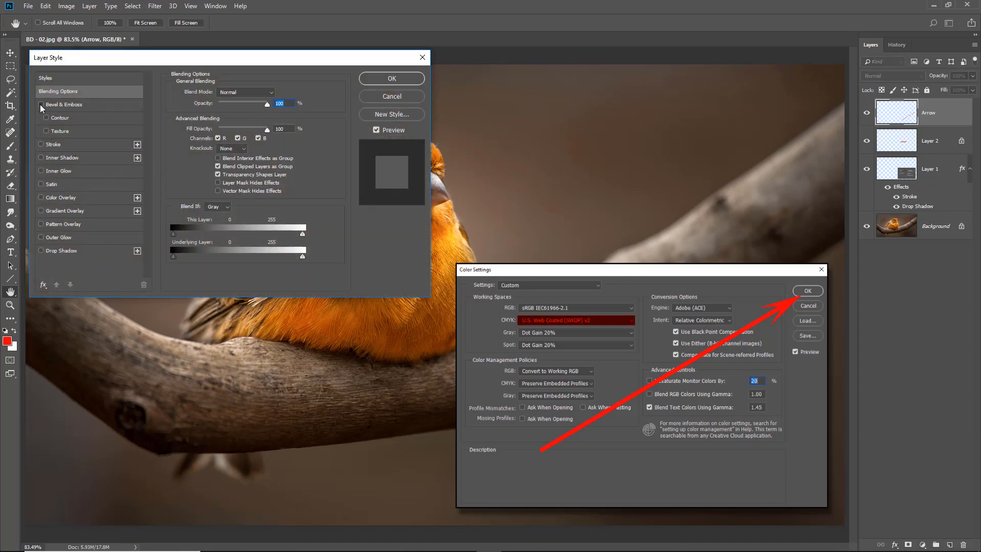
click(42, 105)
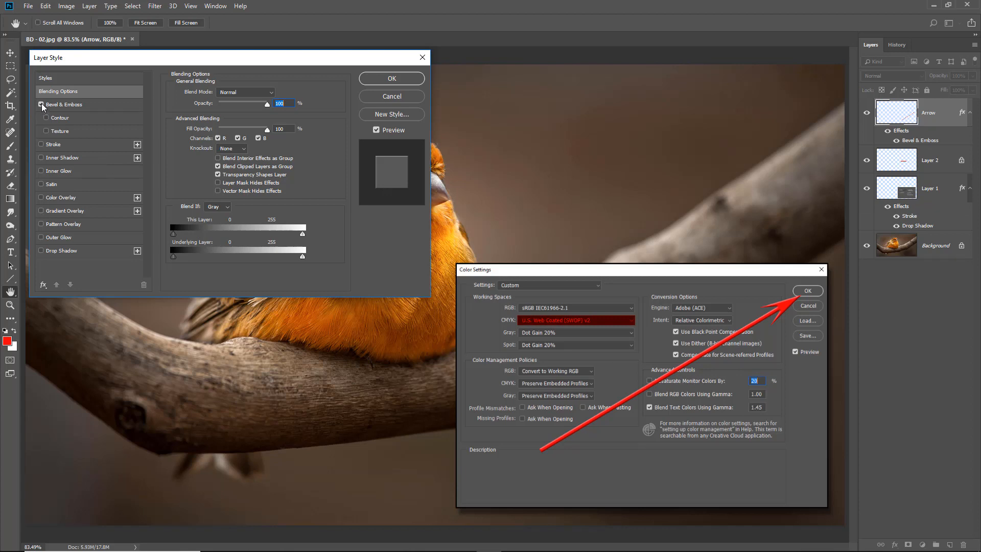
click(90, 106)
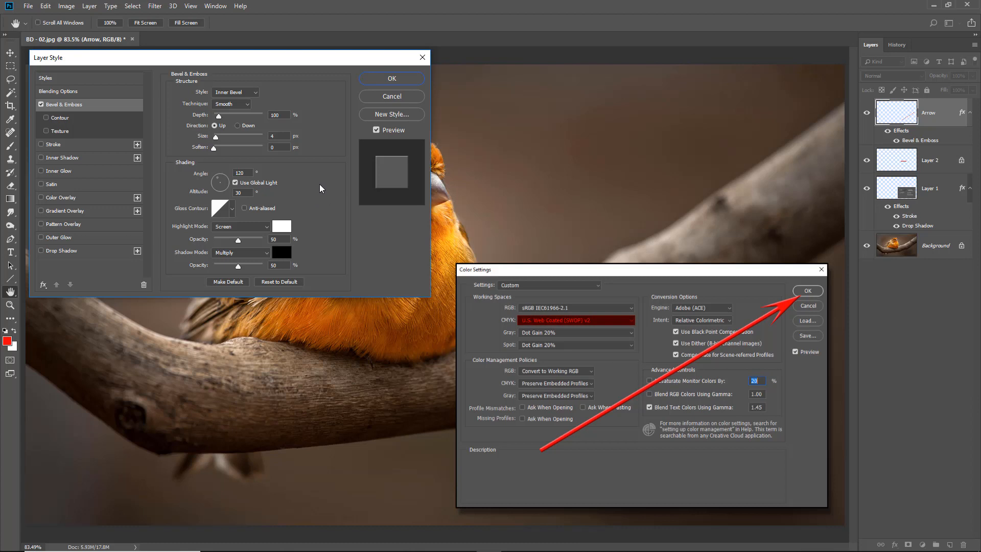
Add a Drop Shadow with 10 px distance and slightly adjusted opacity to the Arrow layer, accept the styles, and shift the arrow slightly
click(41, 250)
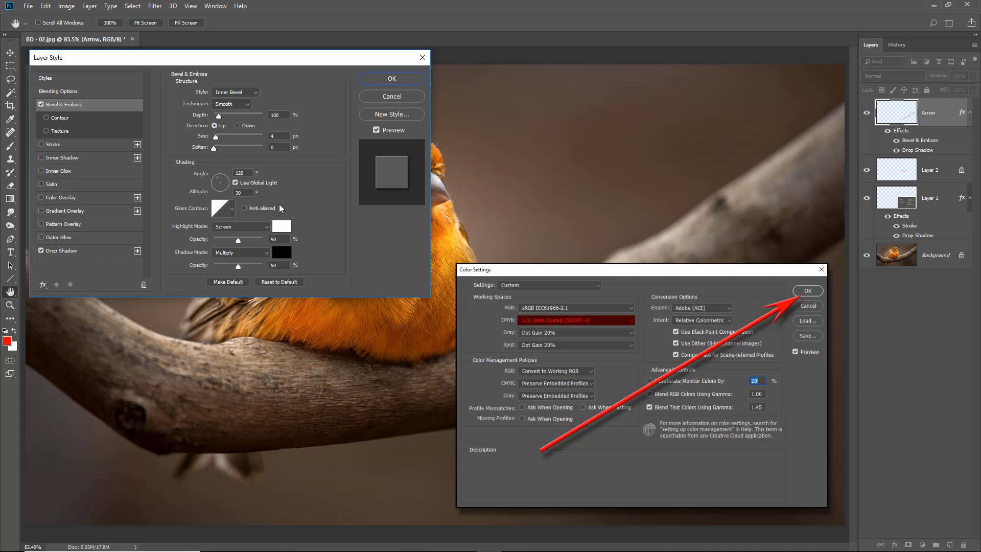
click(106, 251)
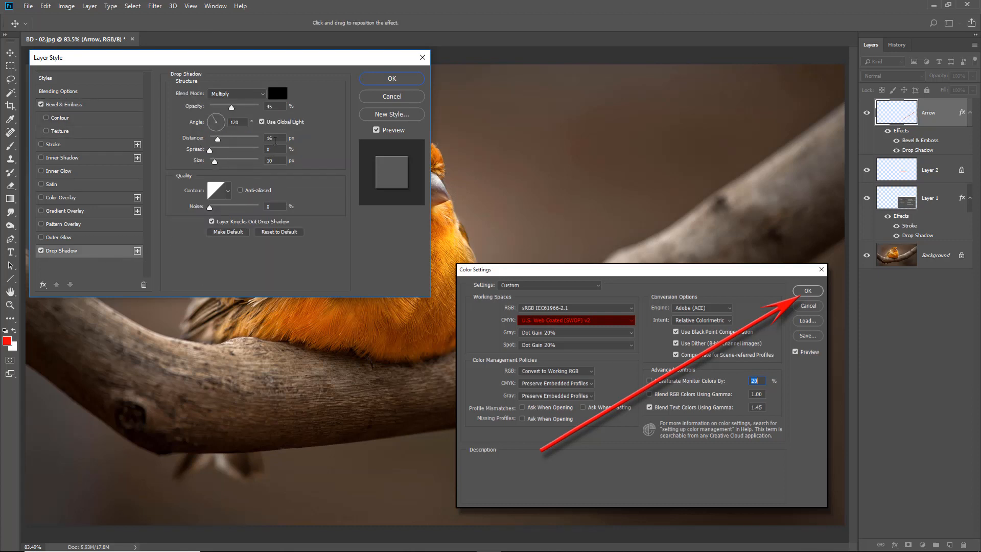
click(276, 138)
text(10)
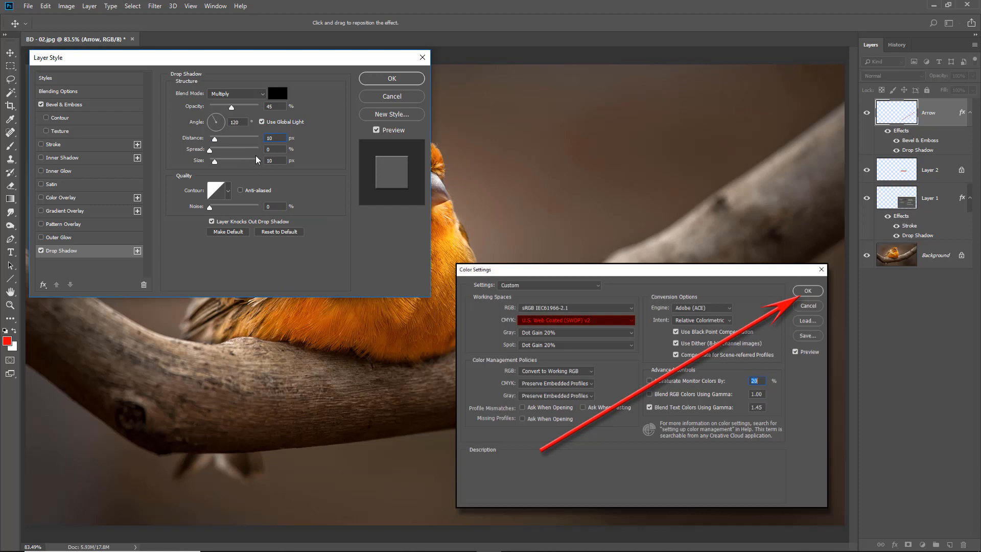
click(231, 108)
mouse_move(232, 110)
mouse_down()
mouse_move(247, 112)
mouse_move(230, 114)
mouse_up()
click(409, 77)
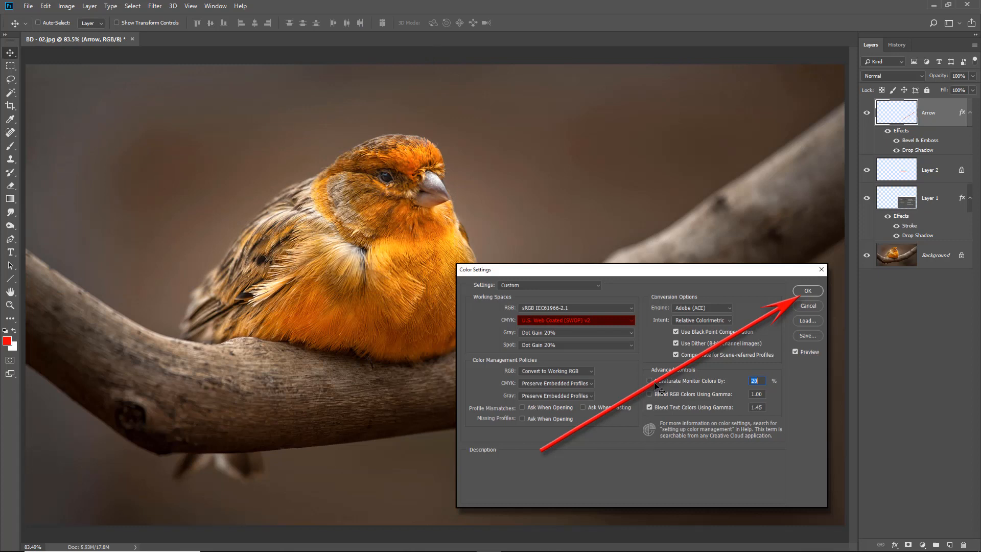
mouse_move(657, 388)
mouse_down()
mouse_move(615, 395)
mouse_move(662, 385)
mouse_up()
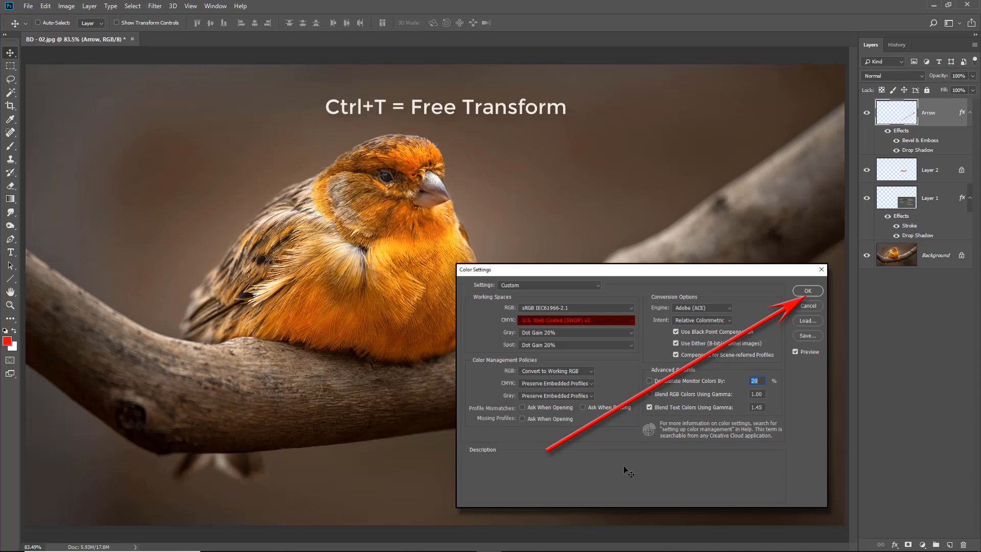
Try rotating the arrow by about -130° with Free Transform so it points at the CMYK field, and scaling it down
key(ctrl)
key(ctrl+t)
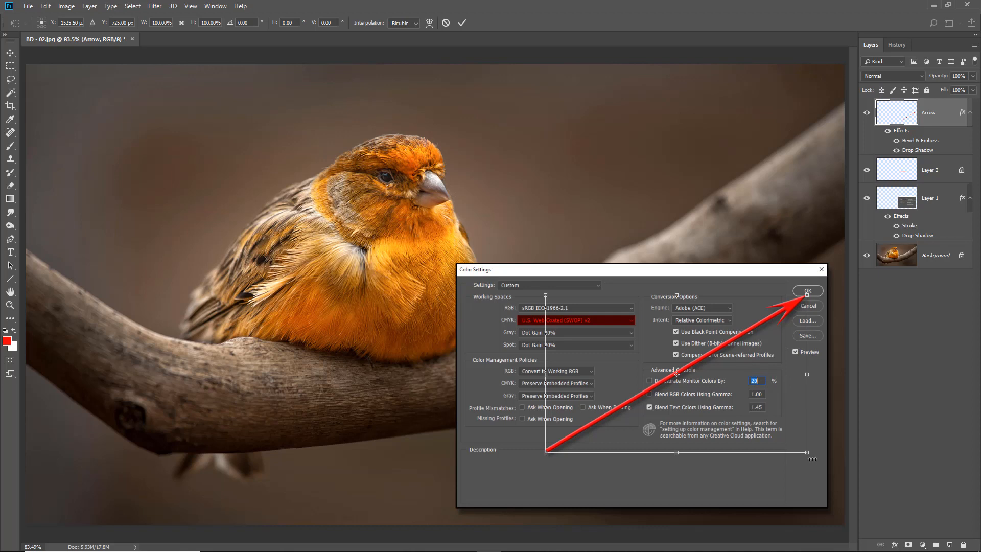
drag(813, 459, 677, 312)
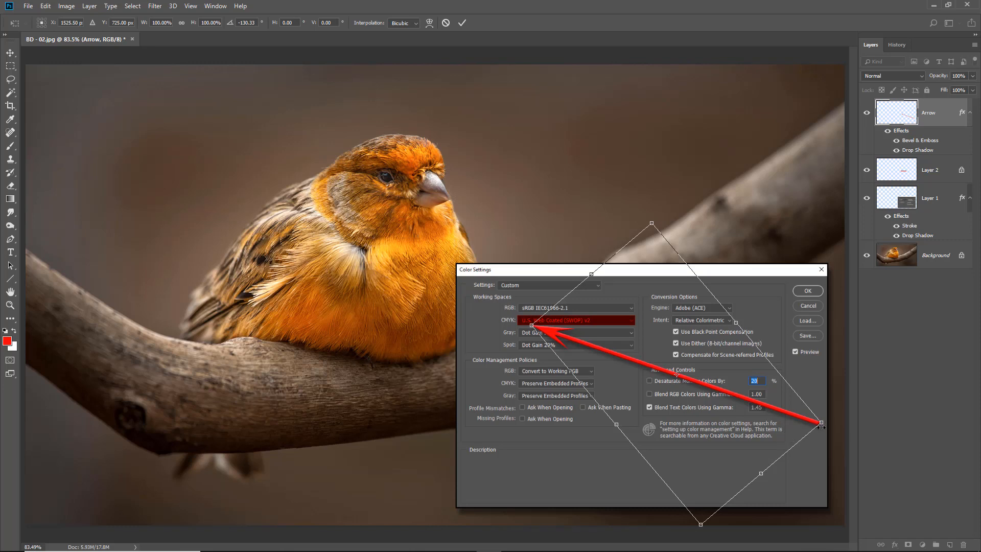
drag(819, 422, 740, 406)
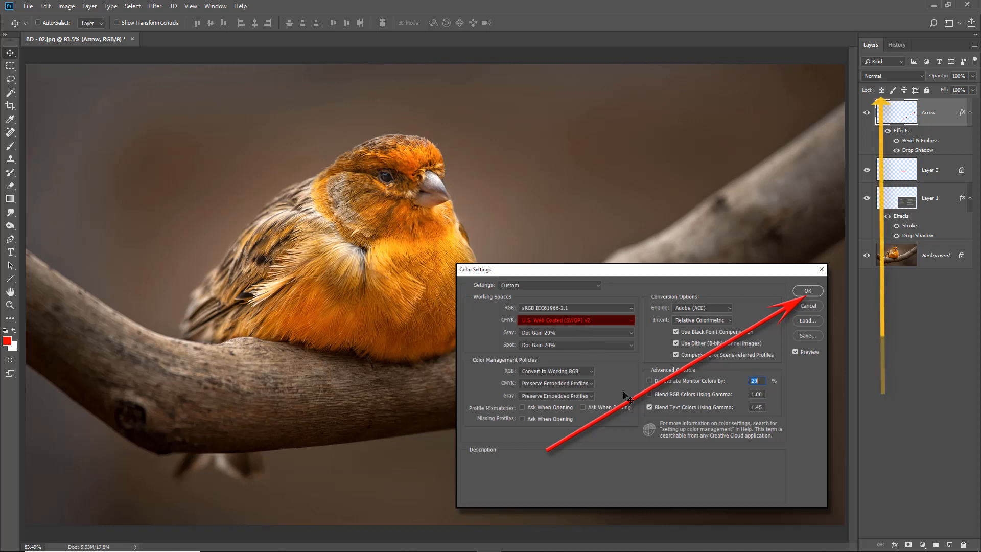
Lock the Arrow layer's transparent pixels and set the foreground color to yellow (fdd702)
click(882, 90)
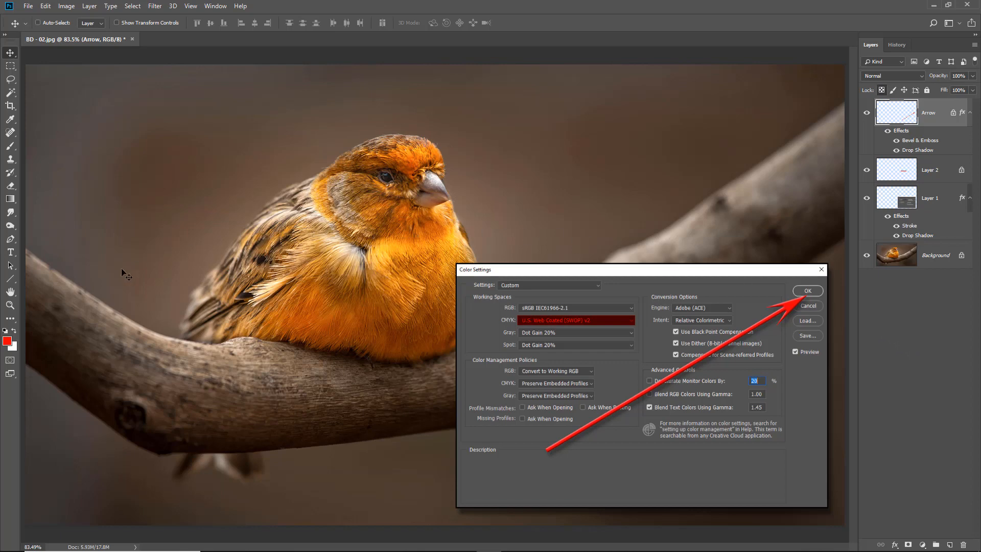
click(8, 341)
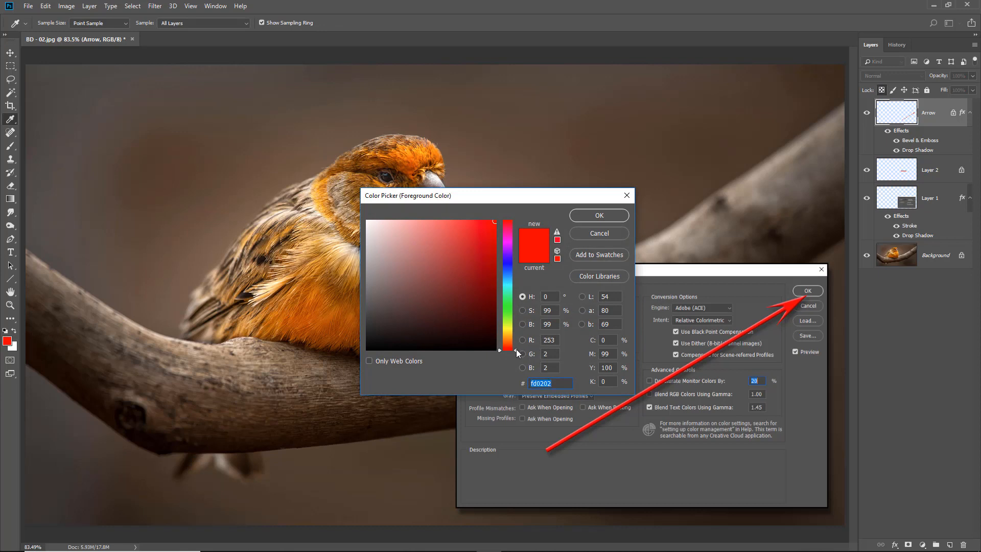
drag(515, 349, 514, 333)
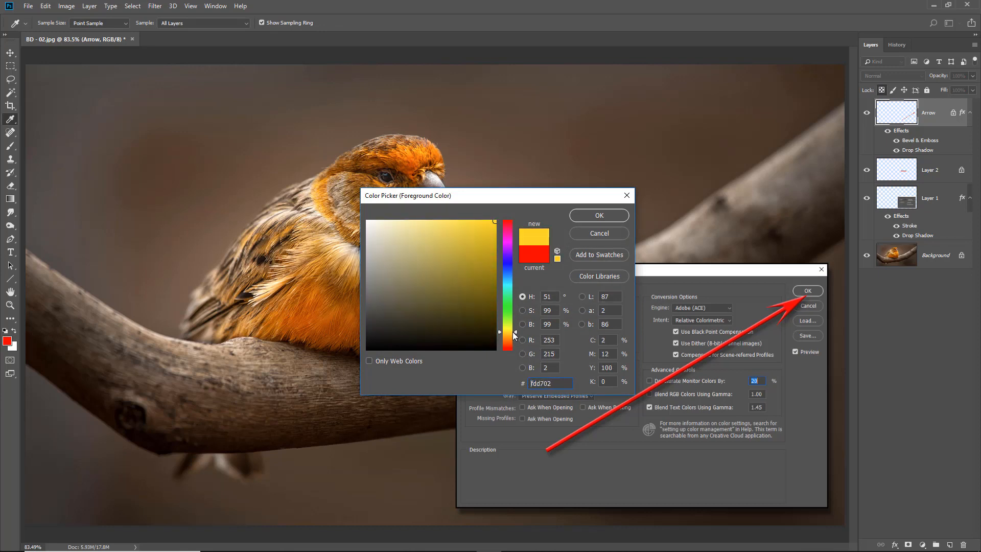
click(599, 215)
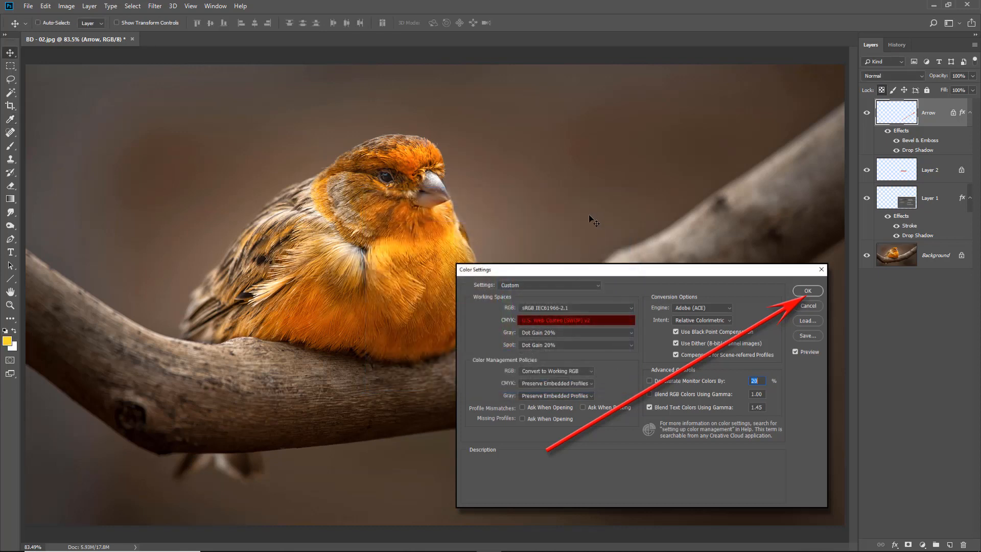
Fill the arrow and the CMYK highlight bar on Layer 2 with the yellow foreground color
key(alt+BackSpace)
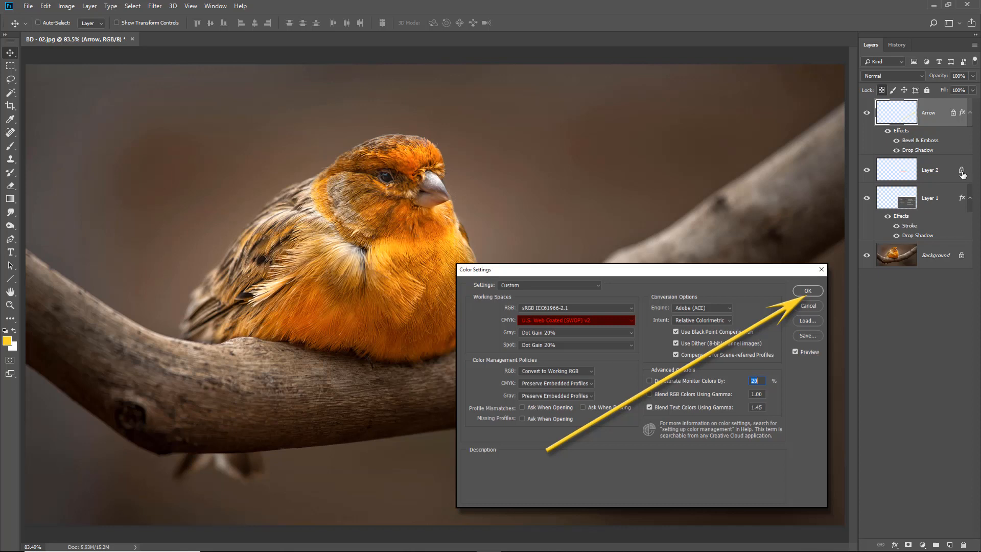
click(936, 173)
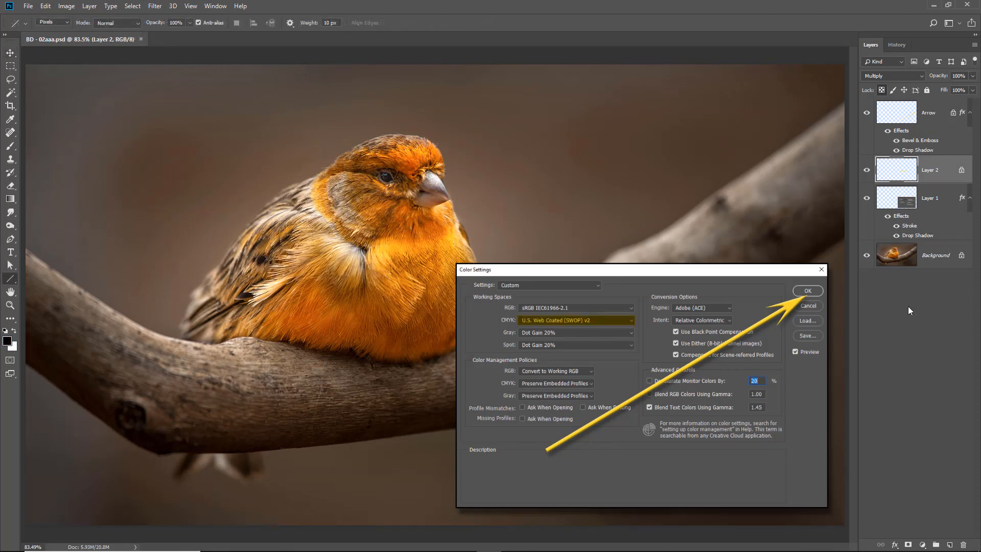
Delete Layer 1, Layer 2 and the Arrow layer so that only the Background remains
click(936, 202)
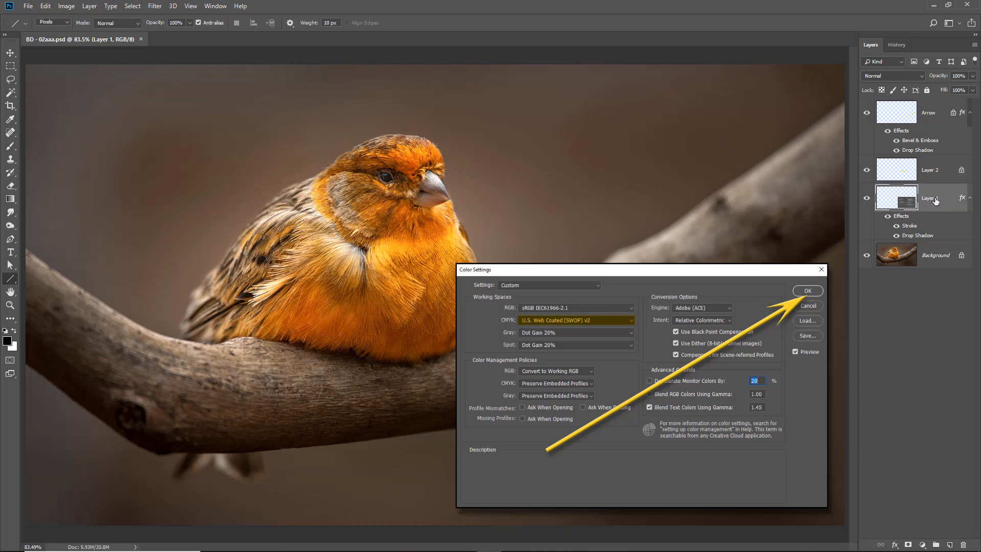
key(Delete)
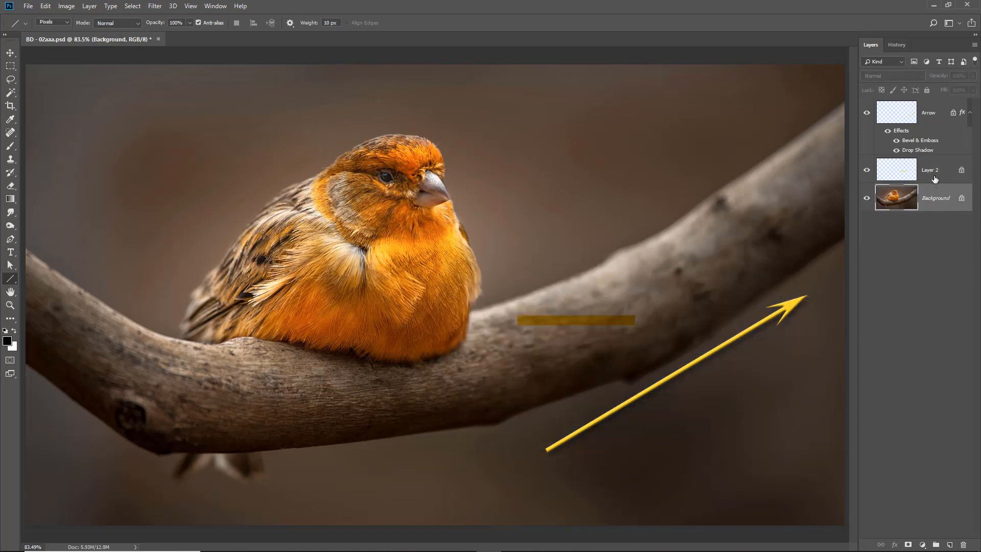
click(934, 177)
key(Delete)
click(932, 112)
key(Delete)
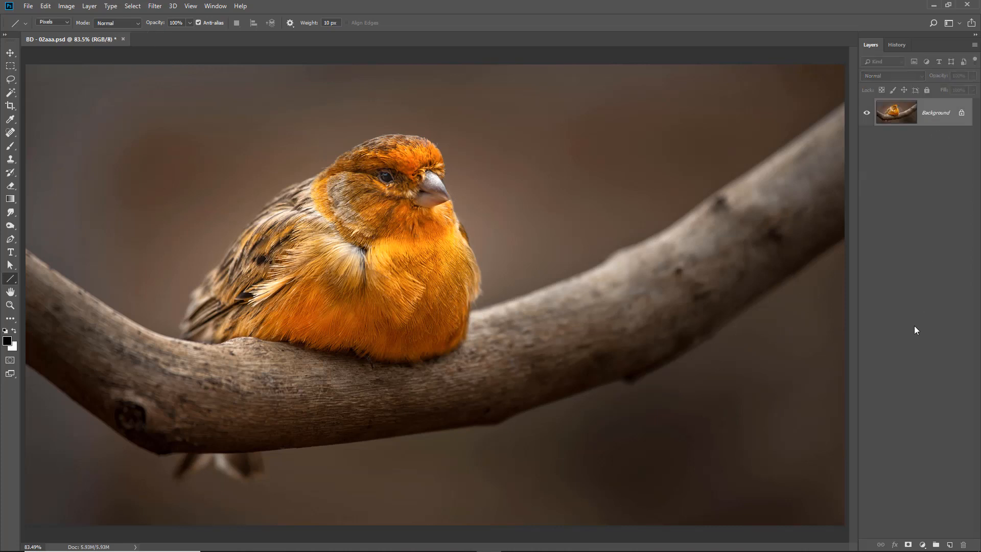
On a new layer, draw a long horizontal black arrow above the bird with the Line Tool, using a 1000% arrowhead width
click(949, 545)
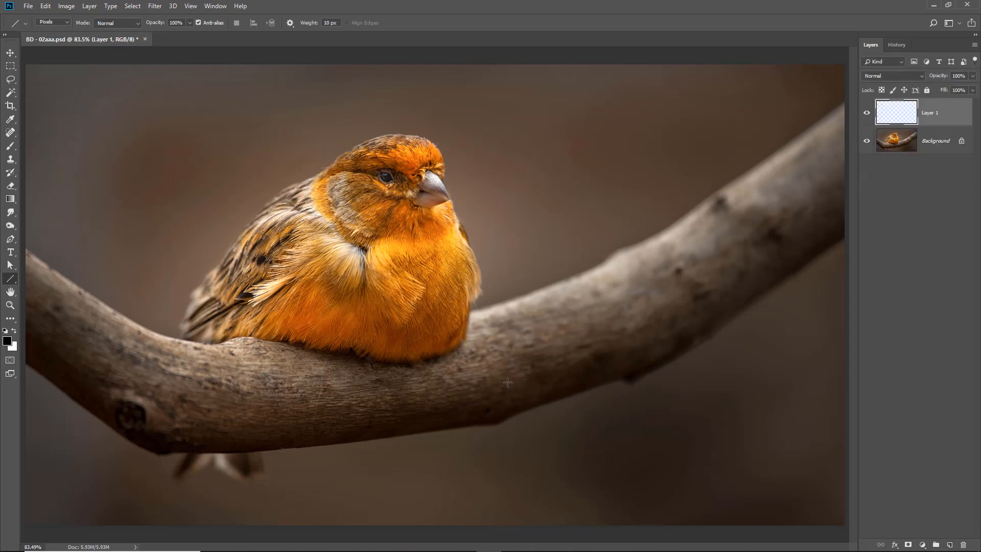
right_click(15, 281)
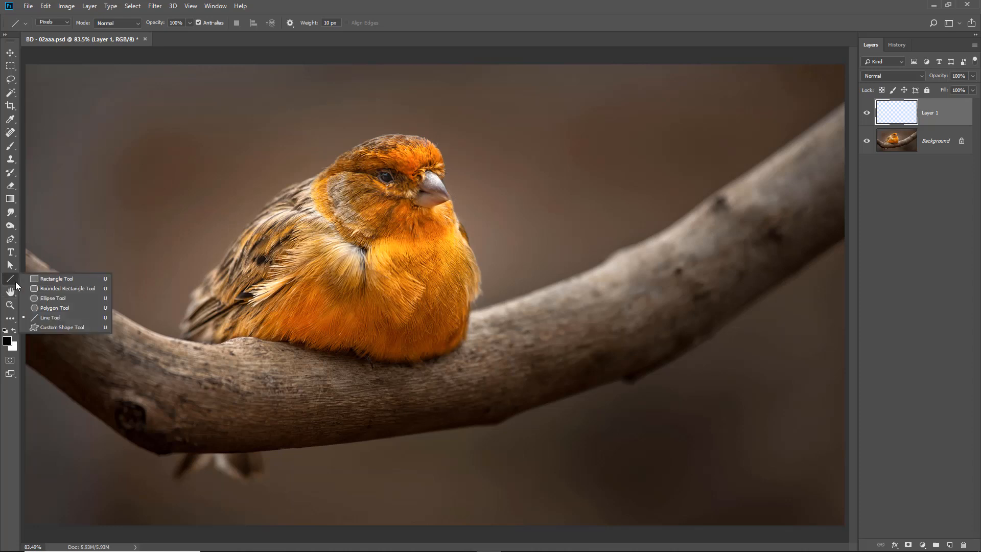
click(53, 317)
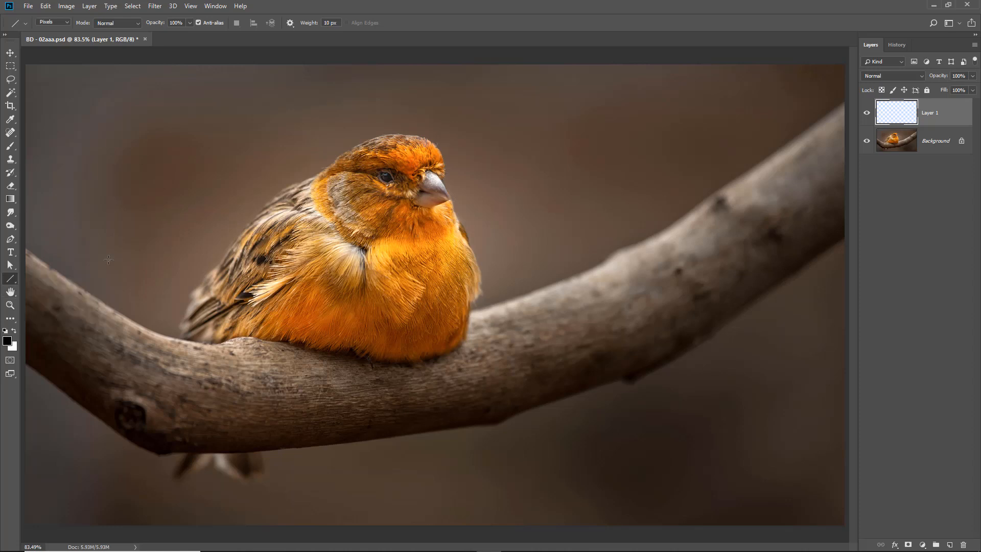
click(292, 25)
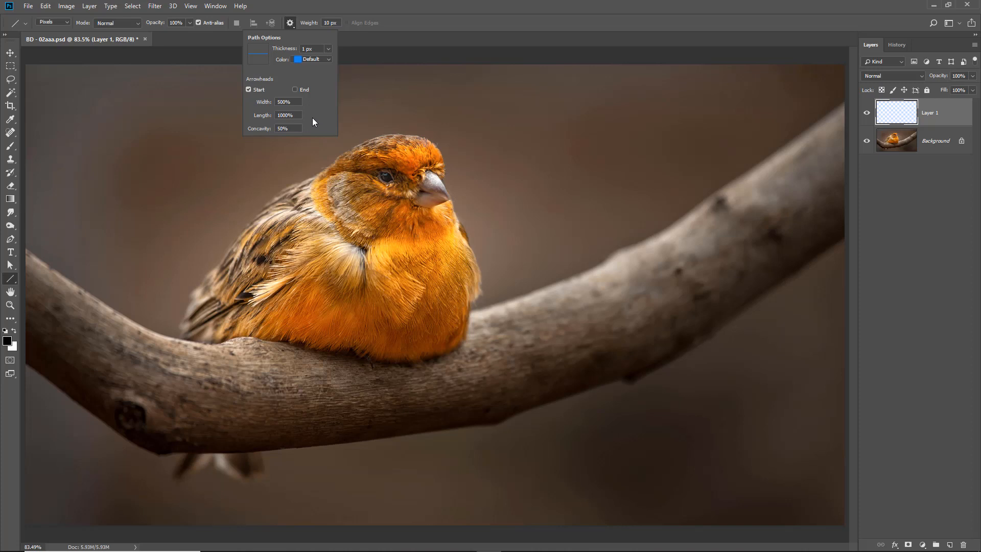
click(280, 102)
double_click(280, 102)
text(1000%)
drag(368, 116, 785, 116)
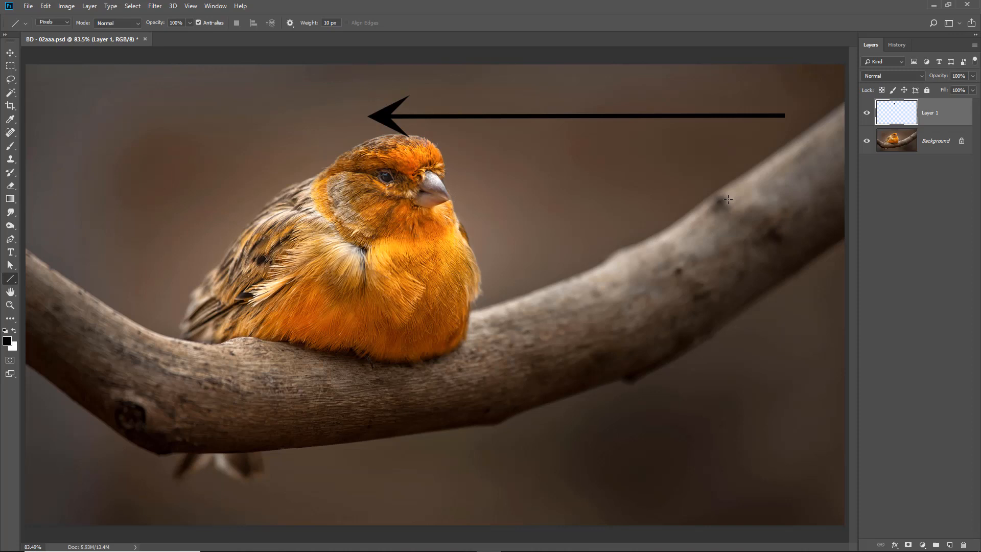
Set the arrowhead width to 250% and draw a second horizontal arrow just below the first one
click(293, 27)
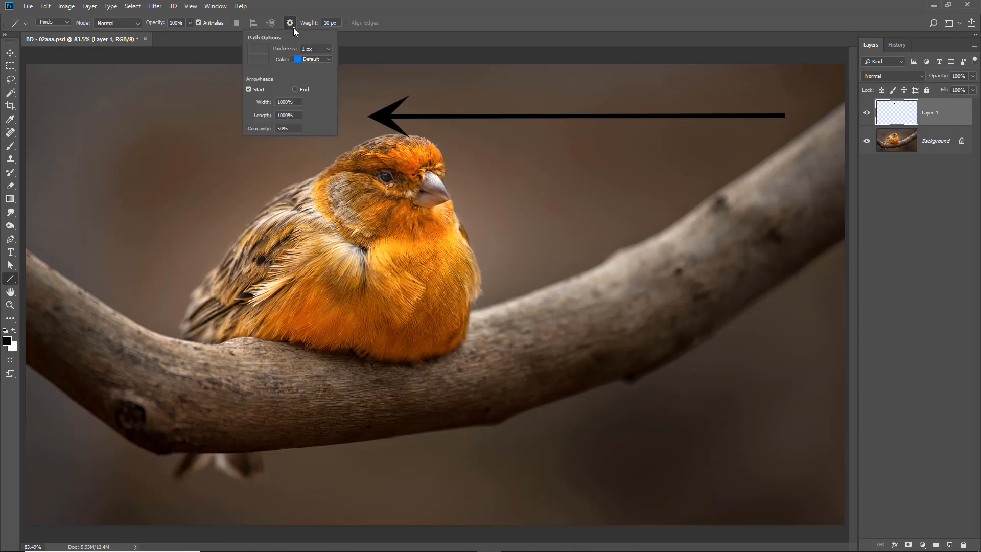
click(286, 102)
text(250)
click(416, 22)
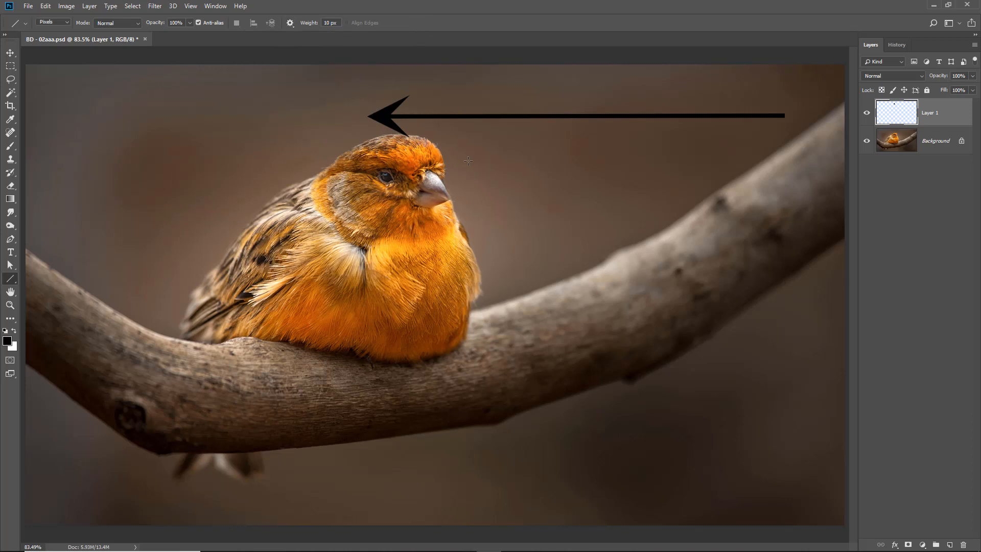
drag(471, 159, 781, 162)
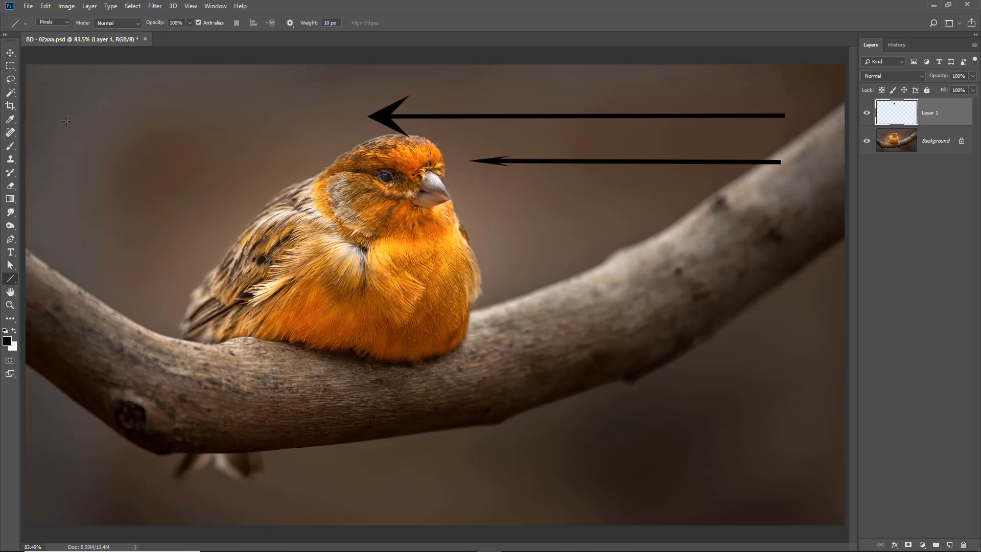
Draw a short horizontal arrow above the bird's back and two straight vertical arrows below it, constraining their angles
drag(68, 123, 291, 131)
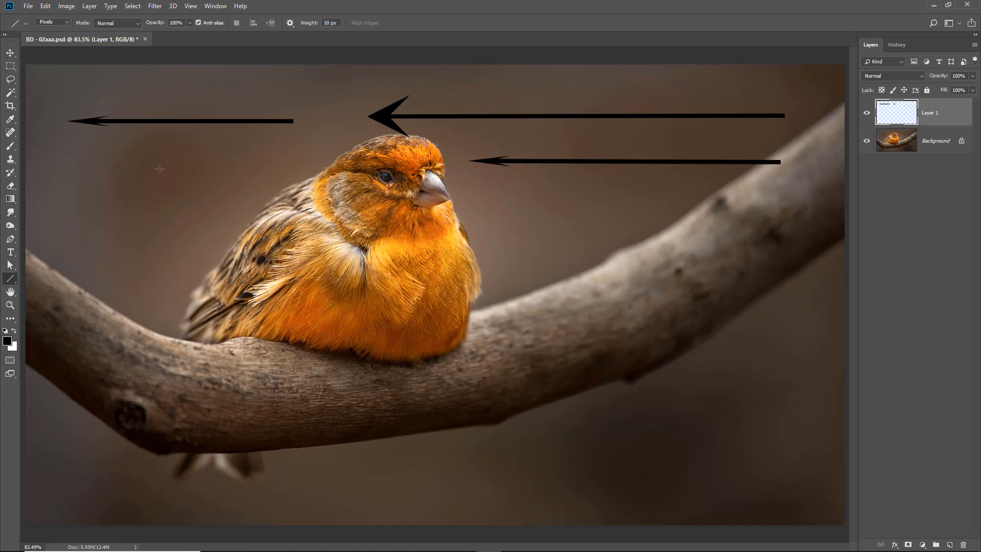
drag(154, 166, 162, 527)
drag(198, 162, 239, 506)
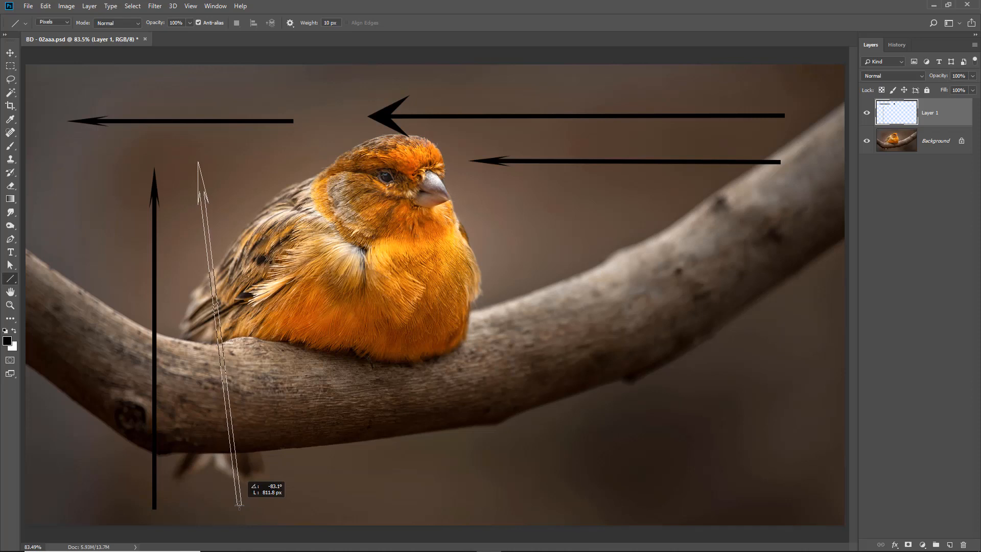
key(shift)
drag(239, 506, 239, 506)
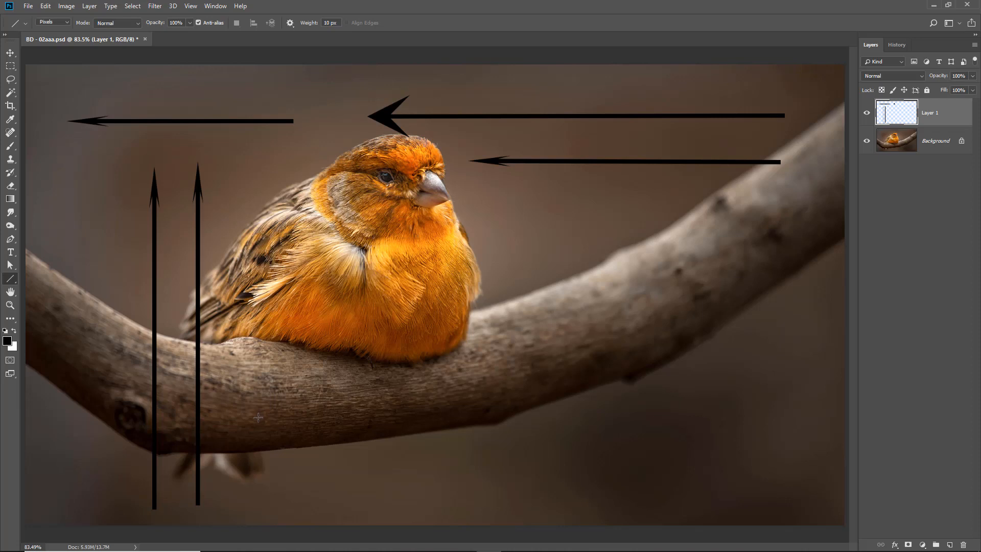
click(12, 57)
mouse_move(249, 178)
mouse_down()
mouse_move(257, 193)
mouse_move(249, 179)
mouse_up()
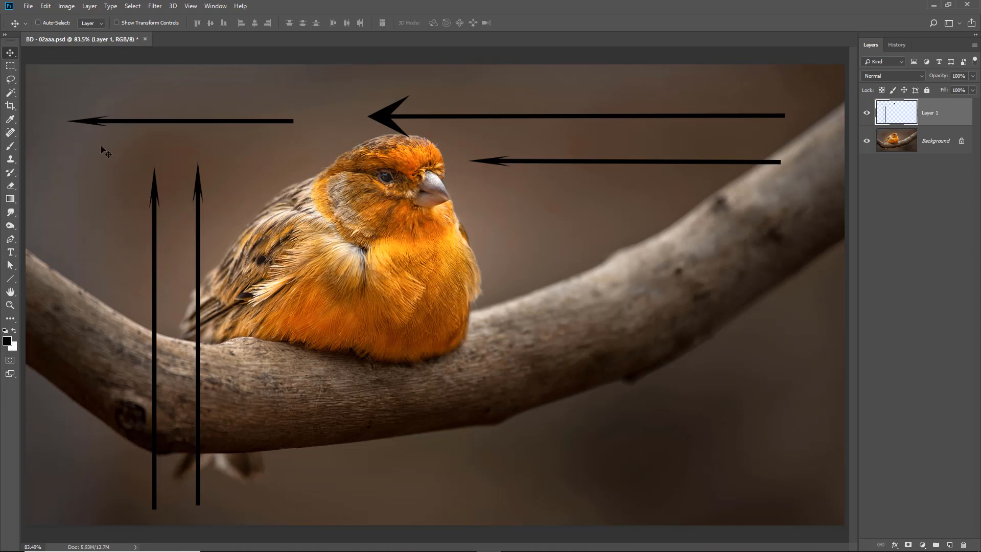
Select and erase all arrows on Layer 1 except the leftmost vertical one using the Rectangular Marquee, and deselect
click(10, 68)
click(45, 68)
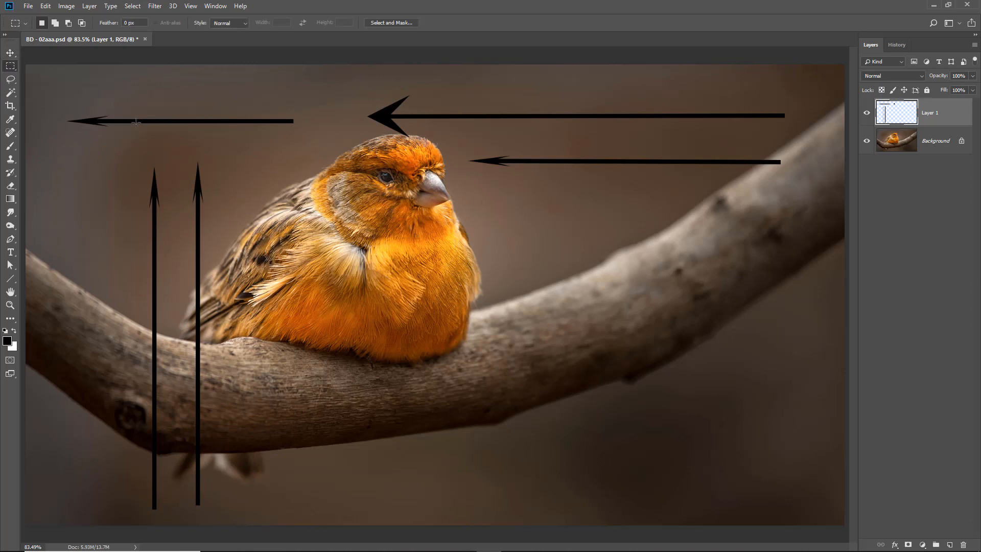
drag(51, 94, 329, 146)
key(Delete)
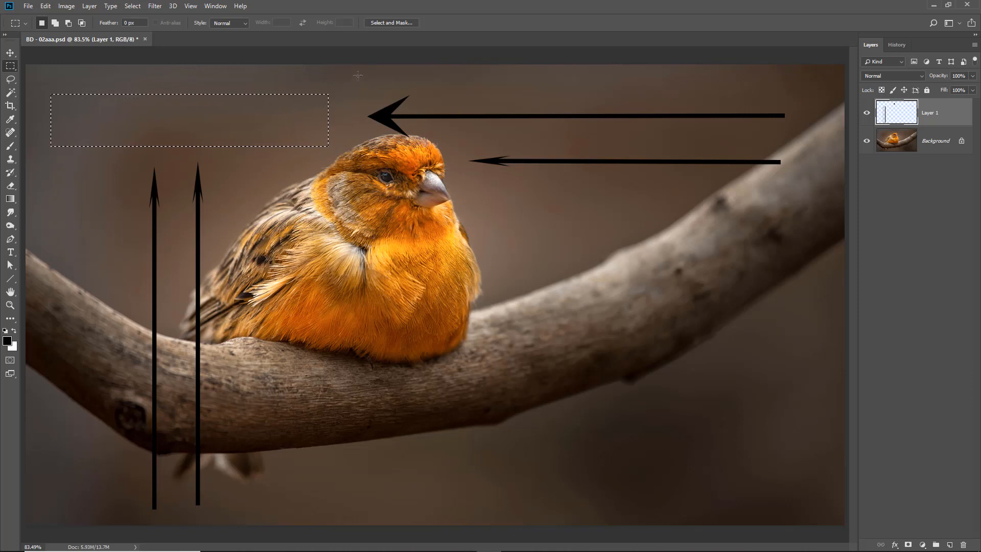
drag(351, 74, 832, 235)
key(Delete)
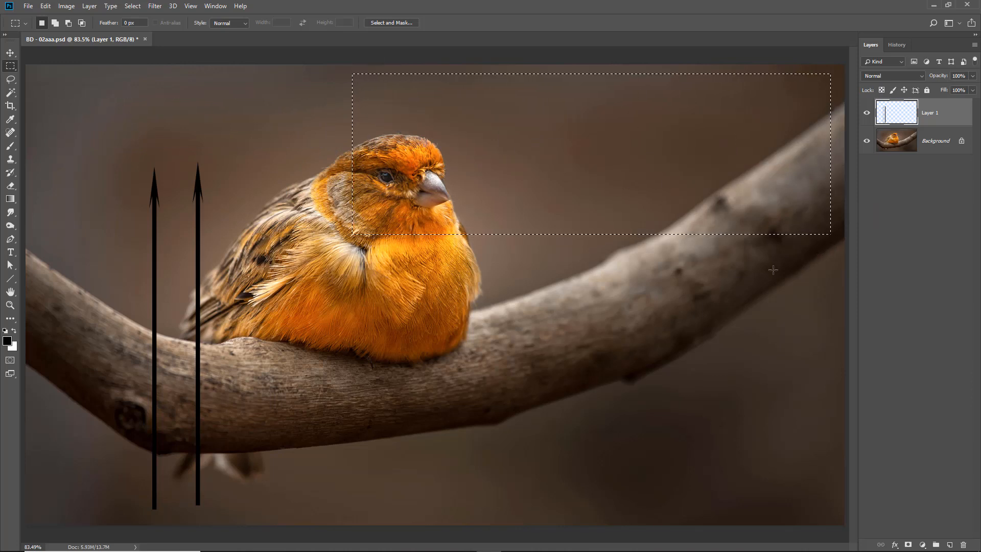
drag(179, 152, 267, 512)
key(Delete)
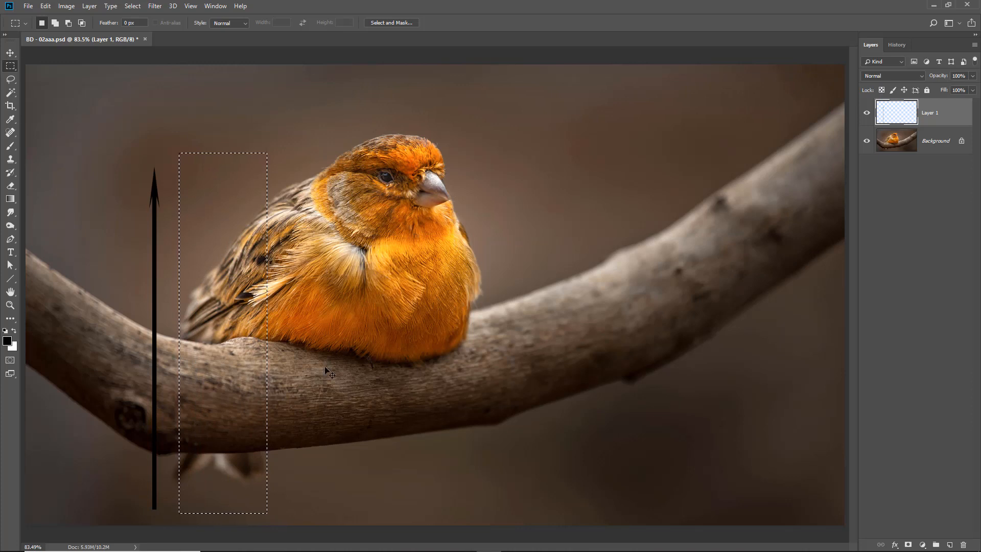
key(ctrl+d)
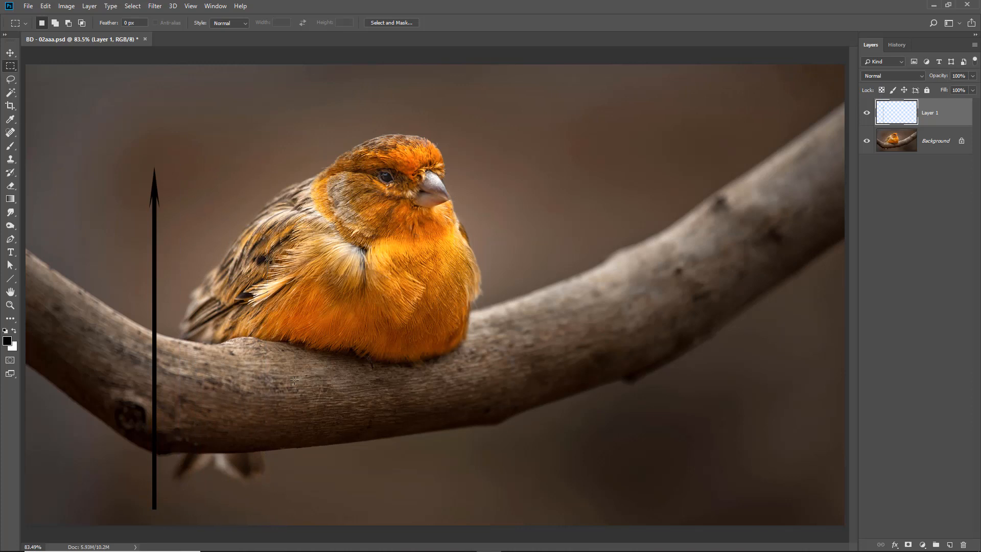
Free Transform the remaining arrow: rotate it about 69°, move it beside the bird's head, and shorten it to about 51%
key(ctrl+t)
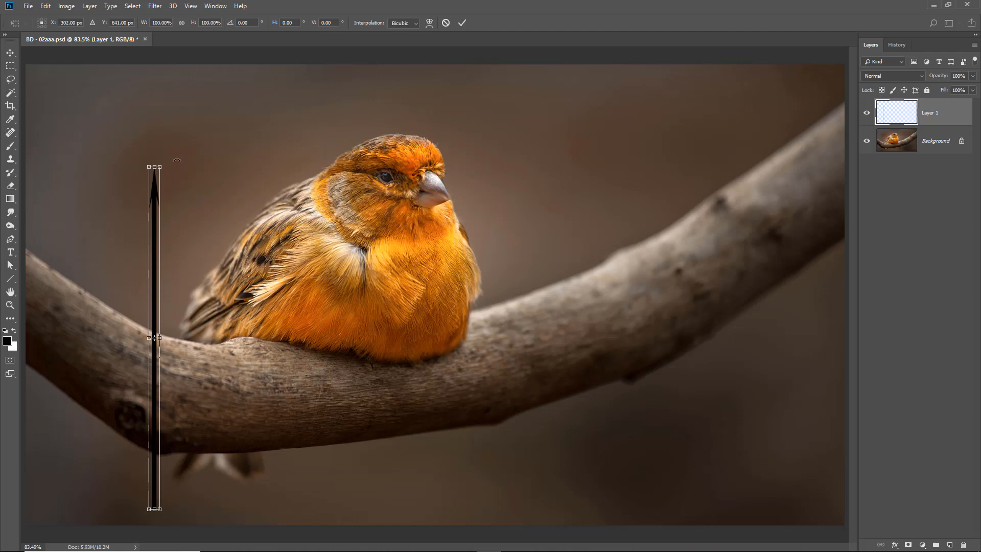
drag(177, 160, 294, 240)
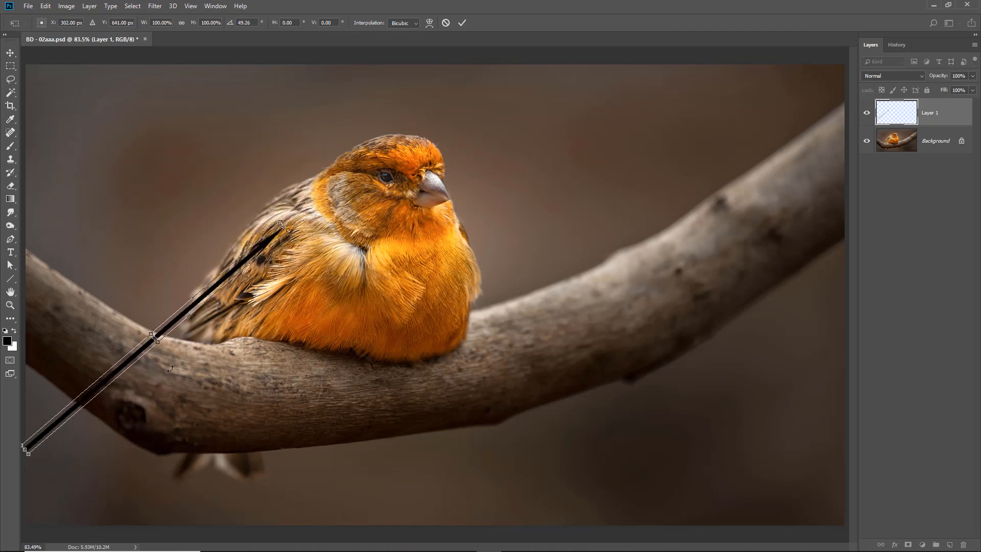
drag(170, 368, 164, 399)
mouse_move(154, 343)
mouse_down()
mouse_move(321, 279)
mouse_move(153, 344)
mouse_up()
drag(209, 322, 595, 176)
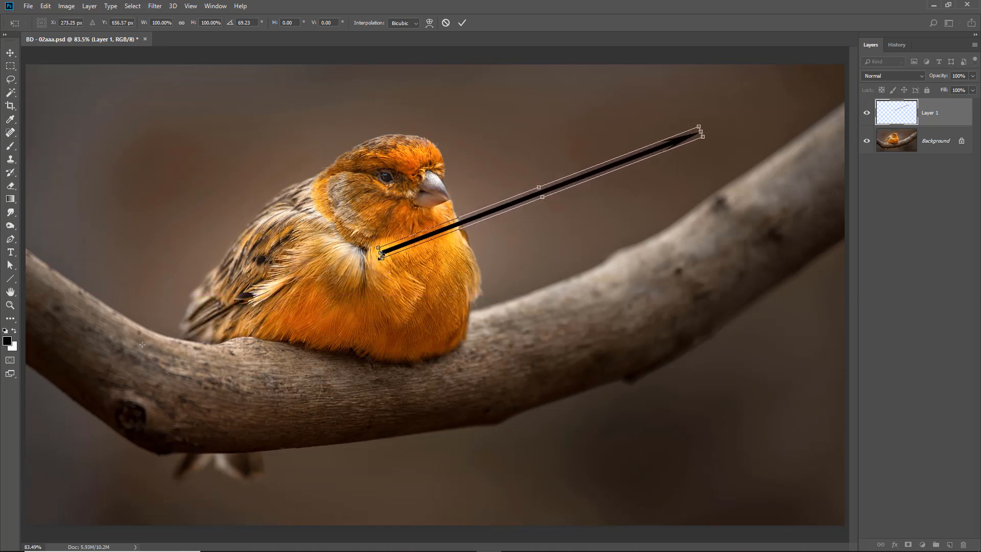
drag(381, 254, 539, 193)
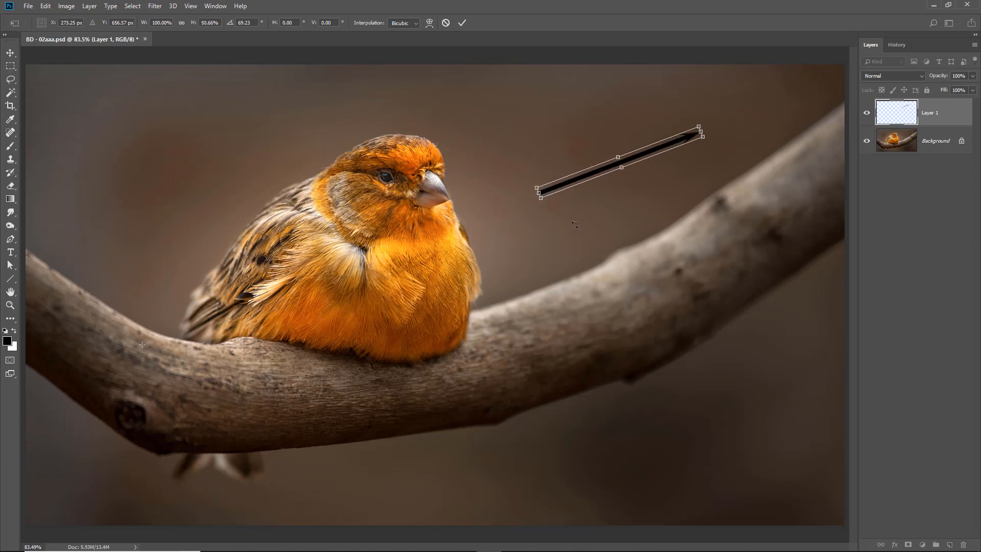
click(462, 22)
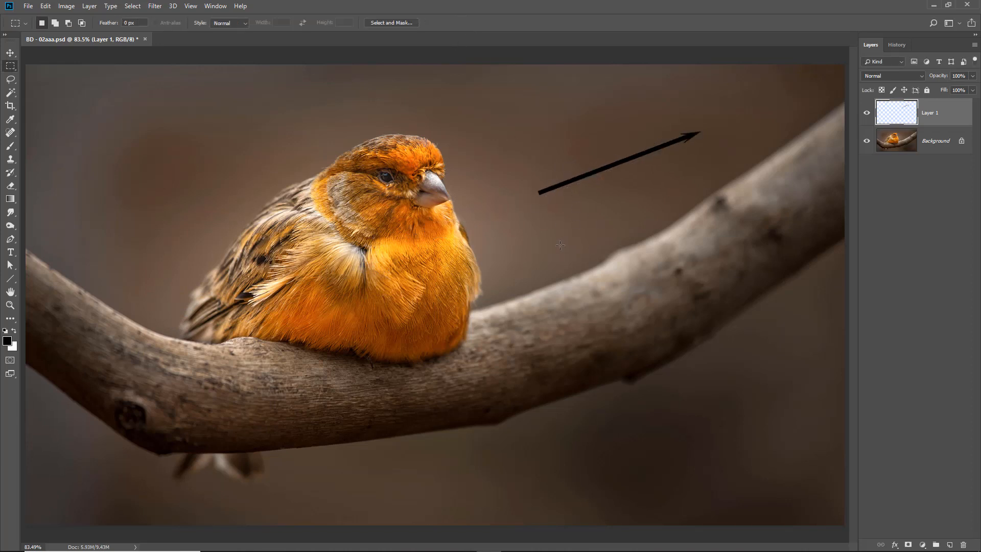
Add a new layer to the BD - 03.jpg photo and draw a black check mark about 755 × 822 px with the Custom Shape Tool in Shape mode
key(u)
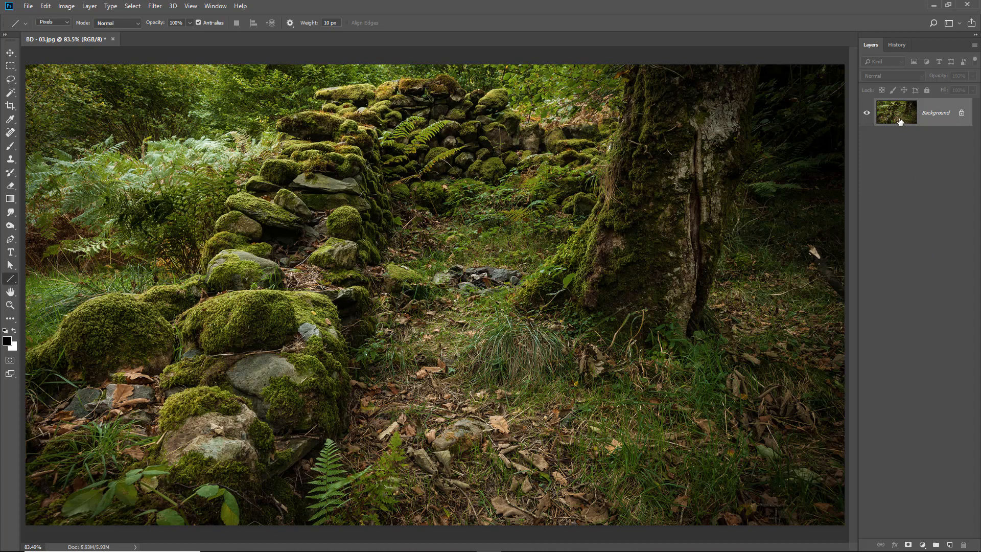
click(950, 546)
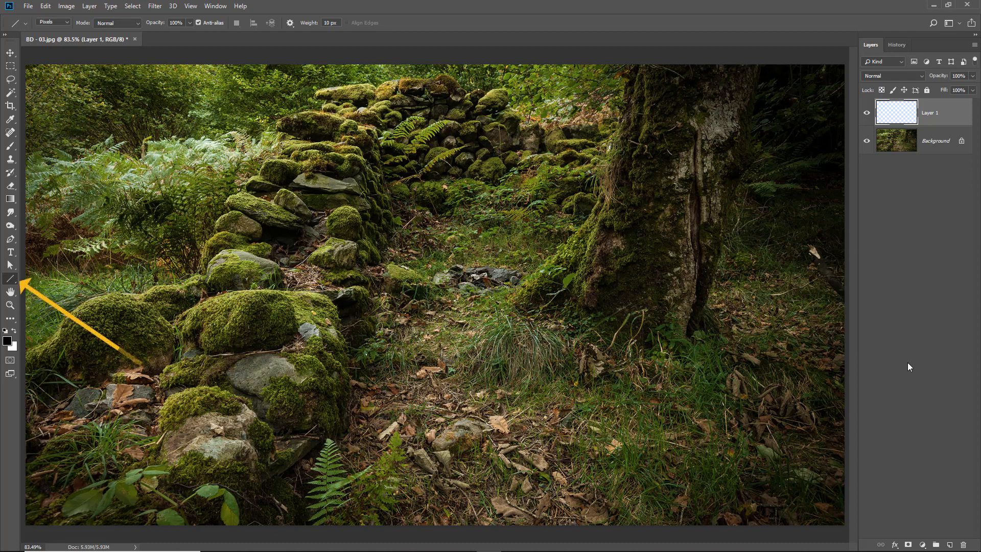
right_click(16, 281)
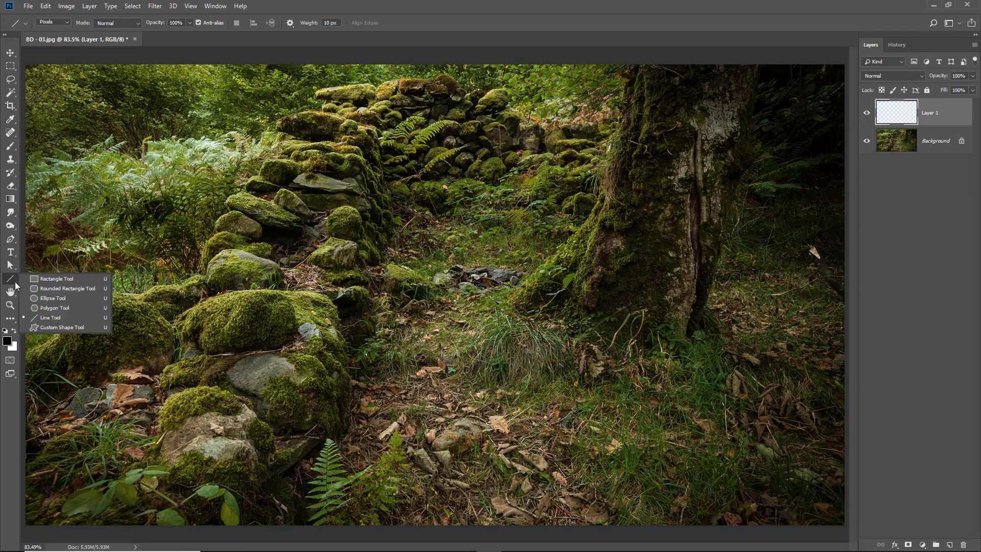
click(52, 327)
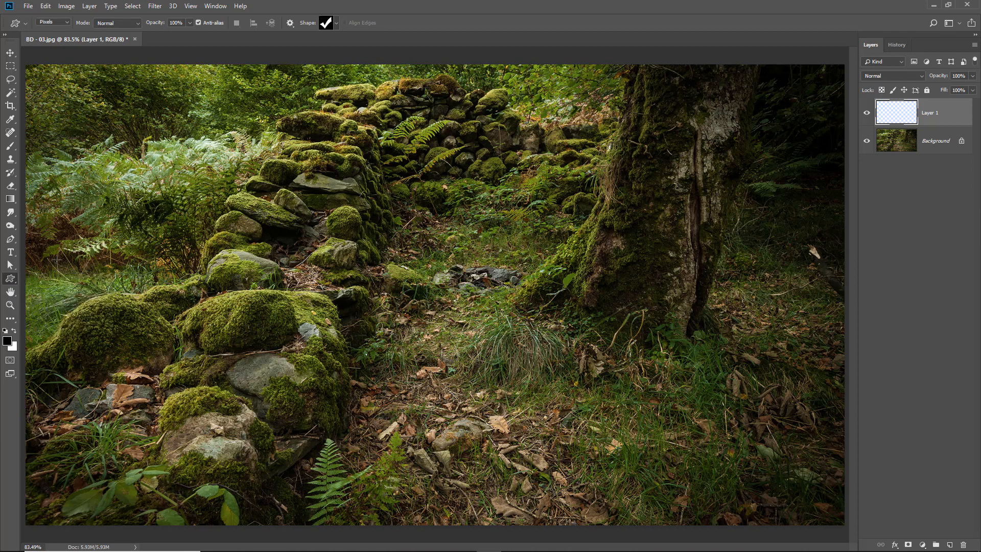
click(66, 22)
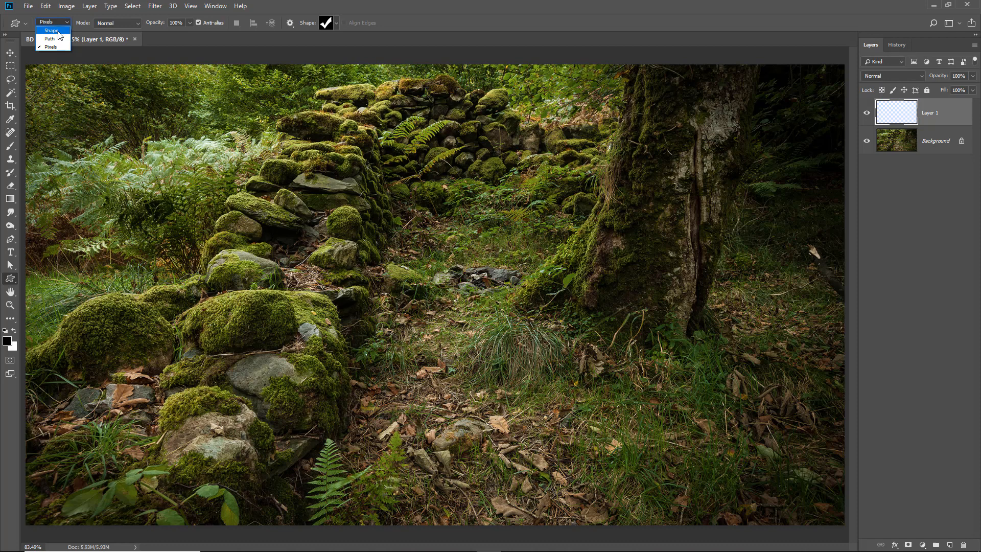
click(51, 30)
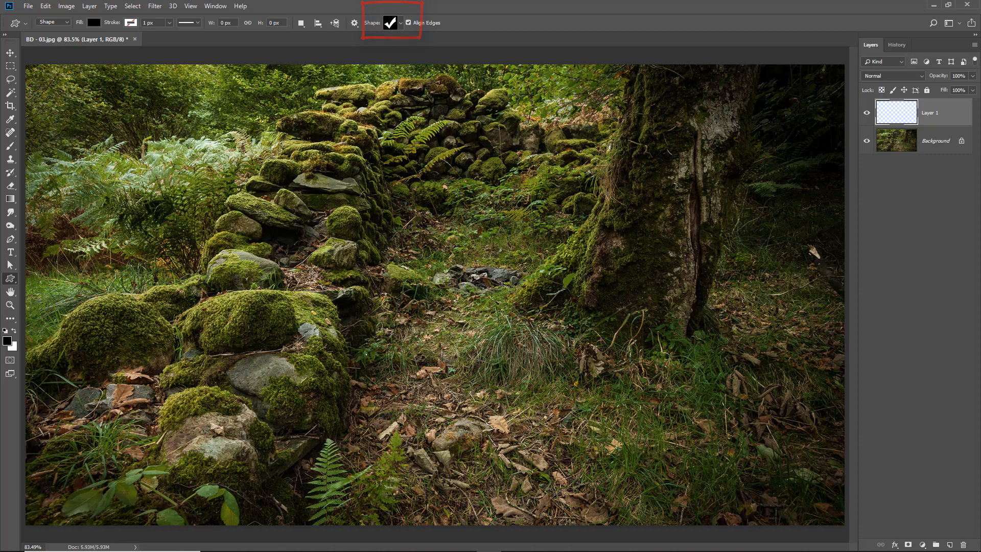
drag(423, 143, 743, 493)
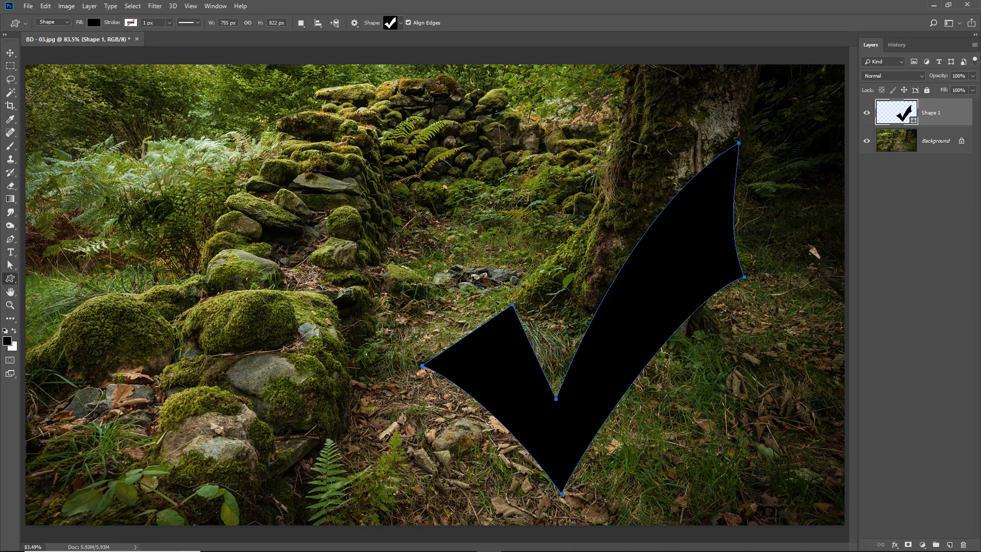
Reshape the check mark with the Direct Selection Tool, extending its lower-left and upper-right tips outward to about 1243 × 962 px overall
right_click(15, 270)
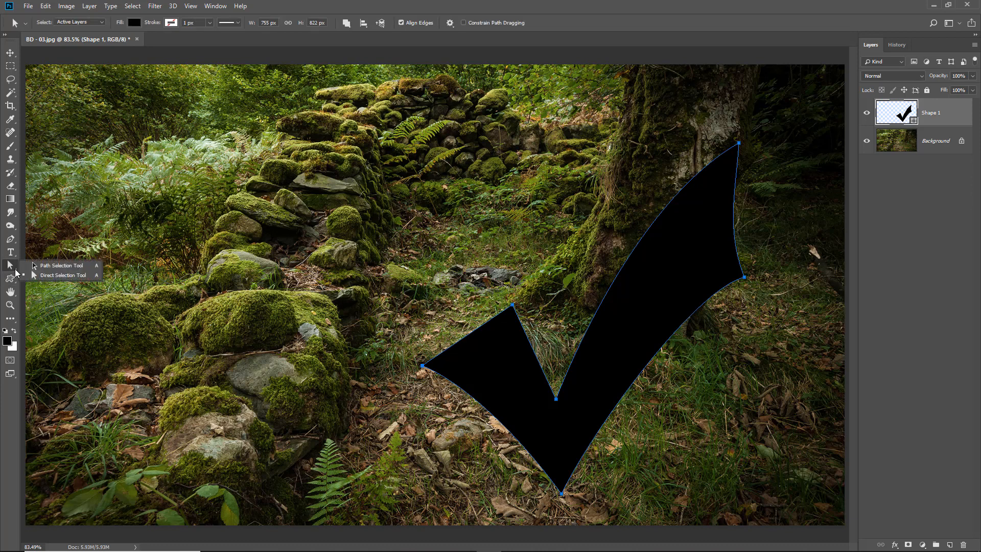
click(37, 263)
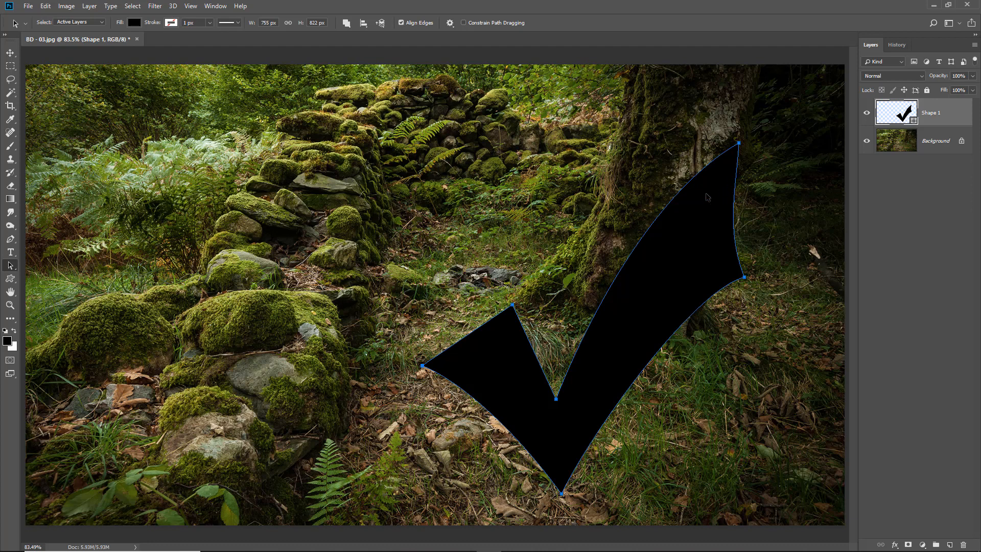
key(ctrl)
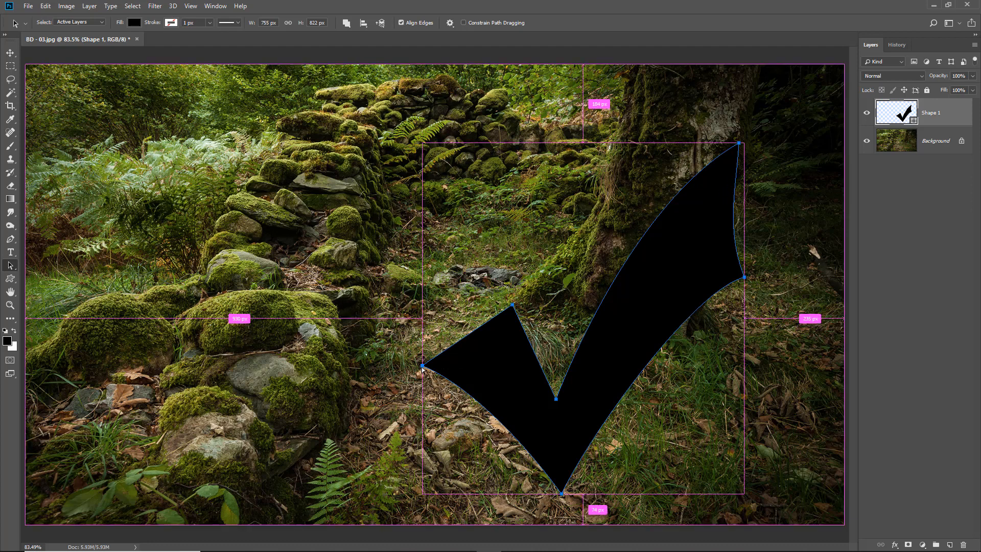
drag(422, 365, 246, 356)
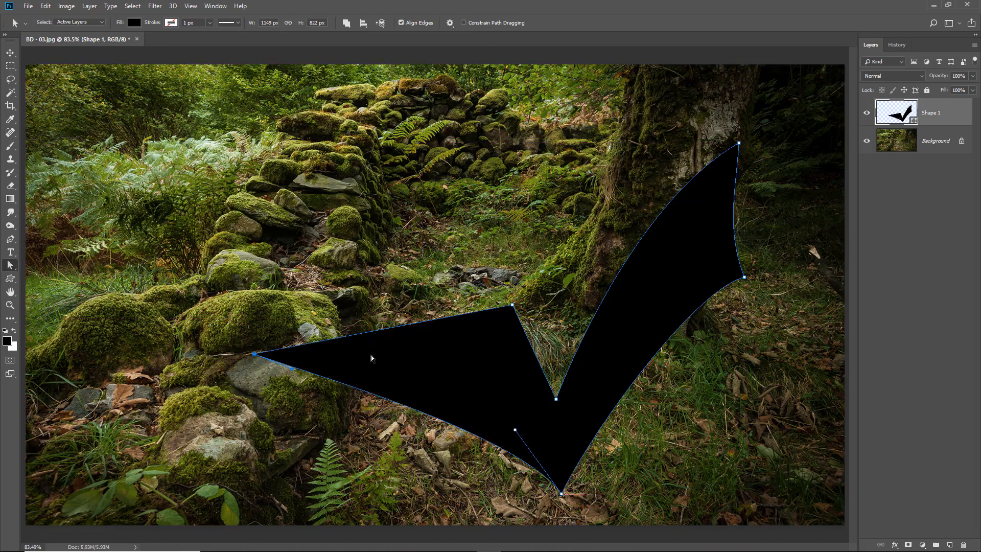
drag(741, 145, 787, 86)
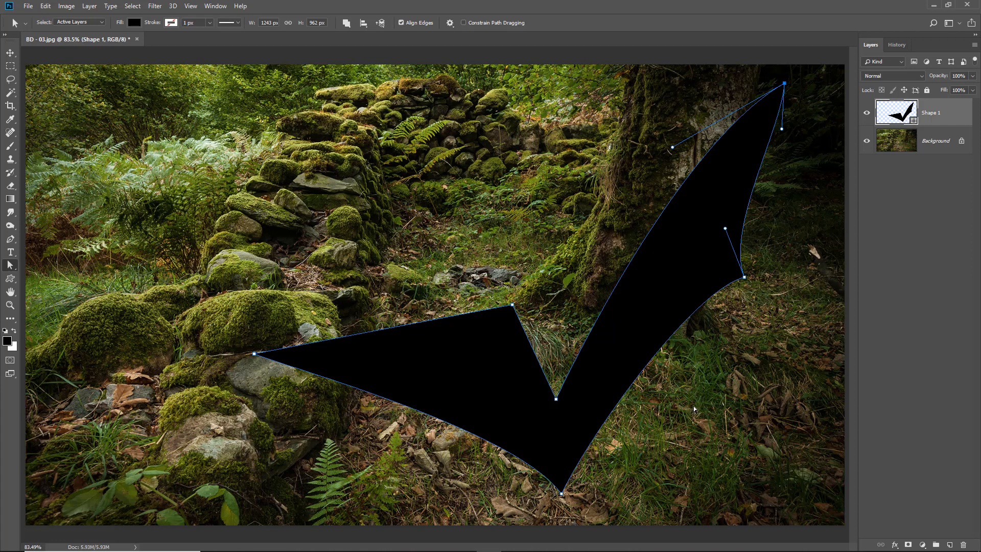
Hide the check mark layer and set the Custom Shape Tool to Pixels mode on a new empty layer
click(867, 112)
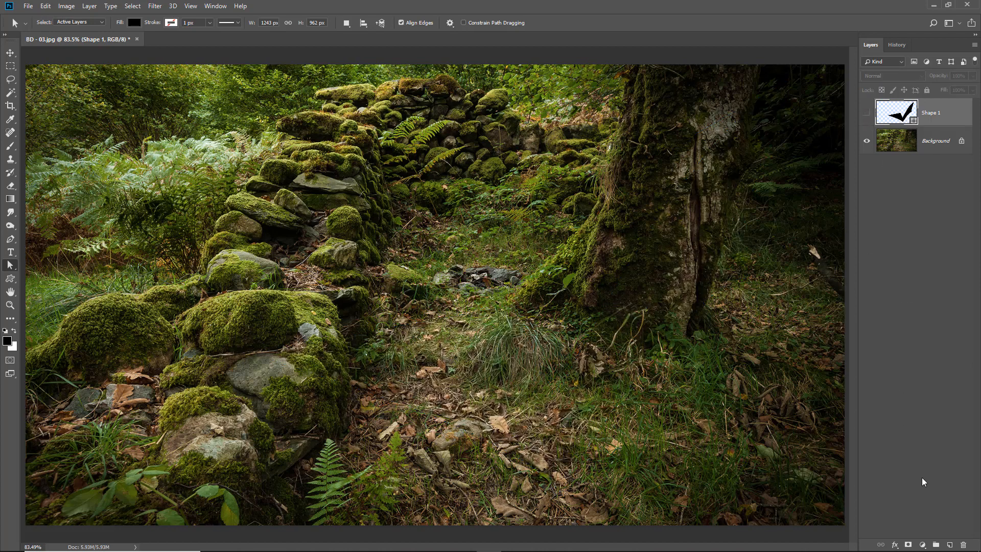
click(950, 544)
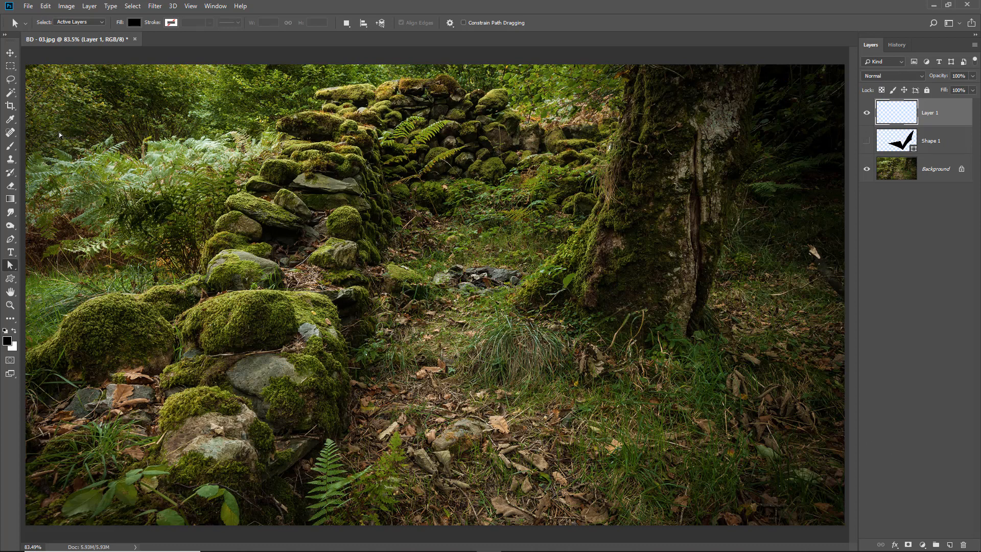
click(11, 279)
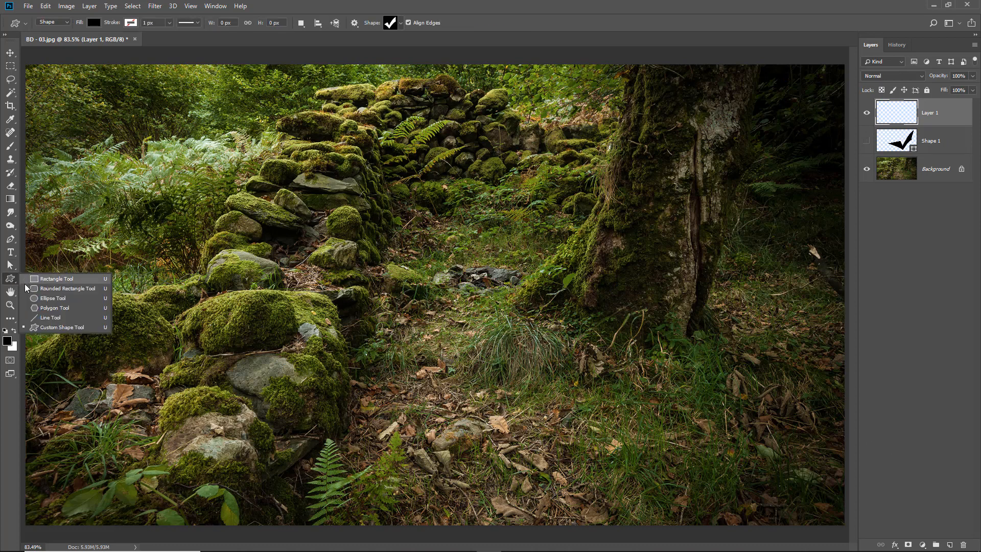
click(36, 328)
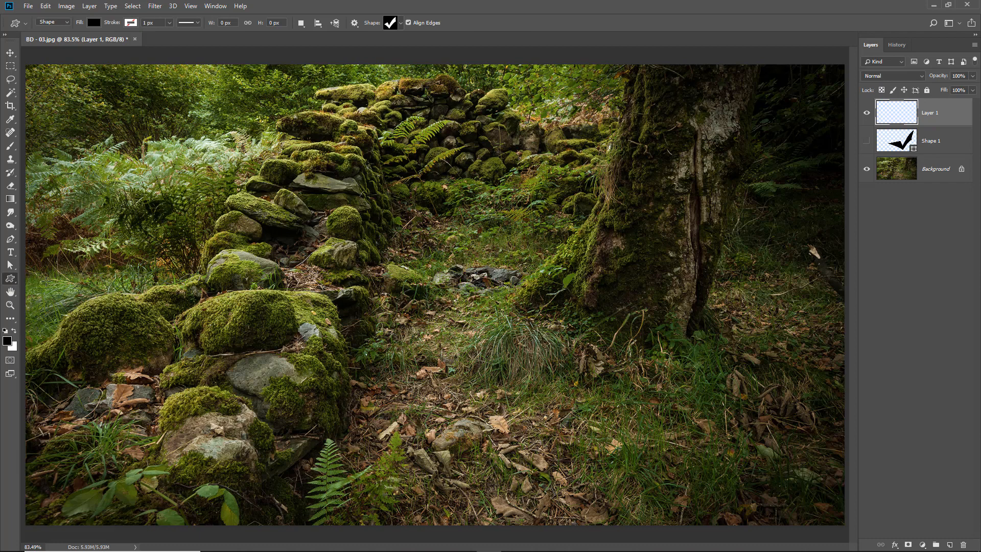
click(66, 22)
click(52, 47)
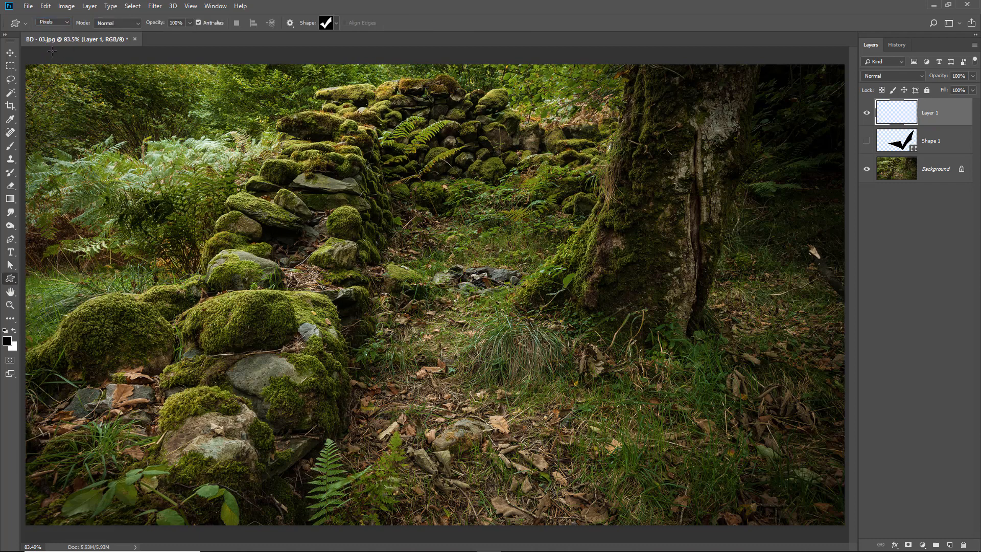
Draw three black hearts across the photo: a wide flat one, a tall narrow one, and a large proportional one over the tree trunk
click(336, 23)
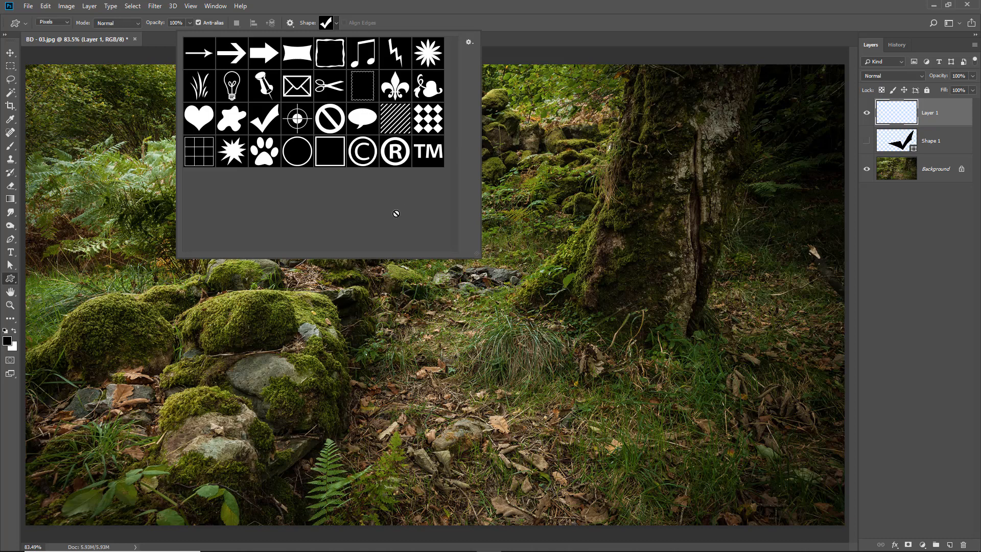
click(197, 124)
click(504, 20)
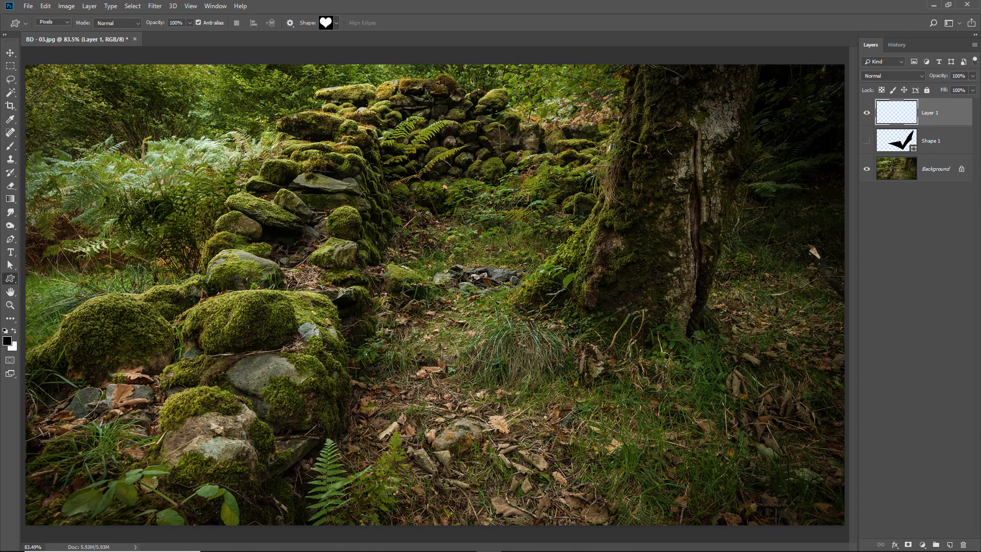
drag(107, 119, 296, 204)
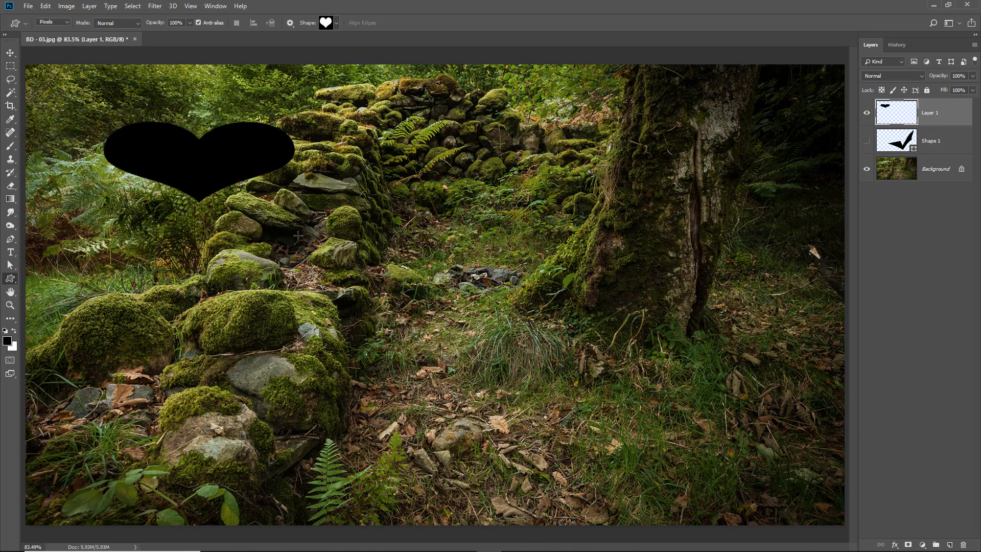
drag(373, 134, 486, 420)
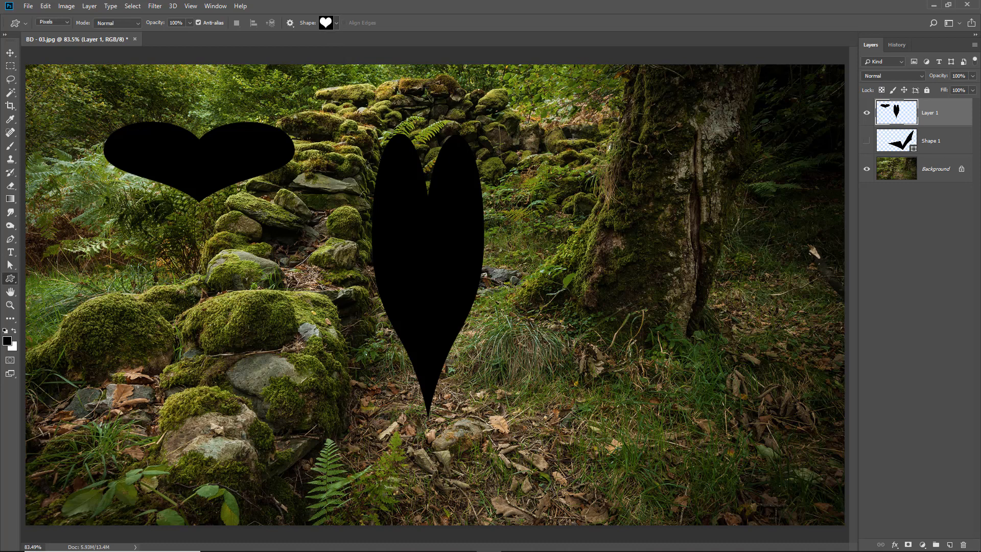
drag(544, 121, 802, 408)
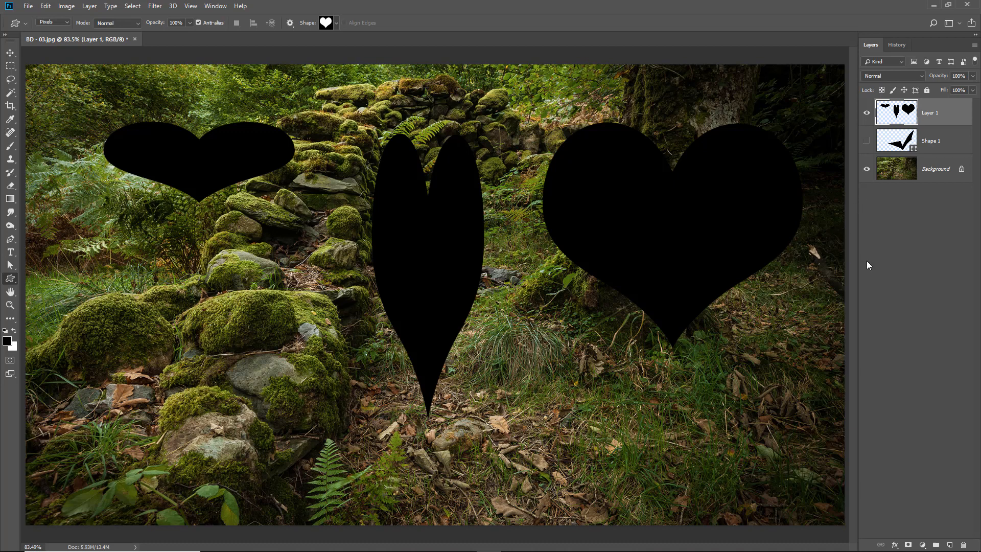
Delete the heart layer and the hidden check mark layer, and add a new empty layer above the background
key(Delete)
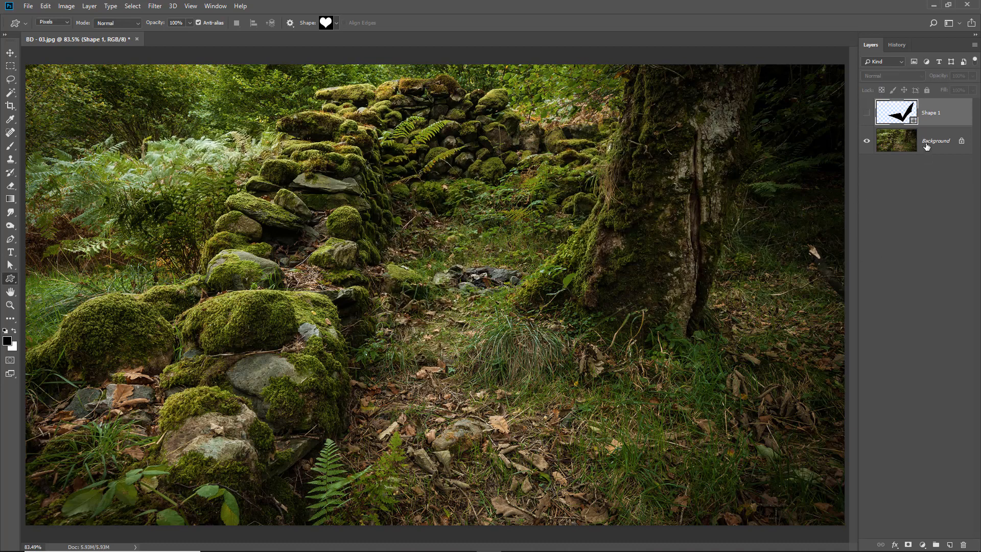
click(867, 112)
key(Delete)
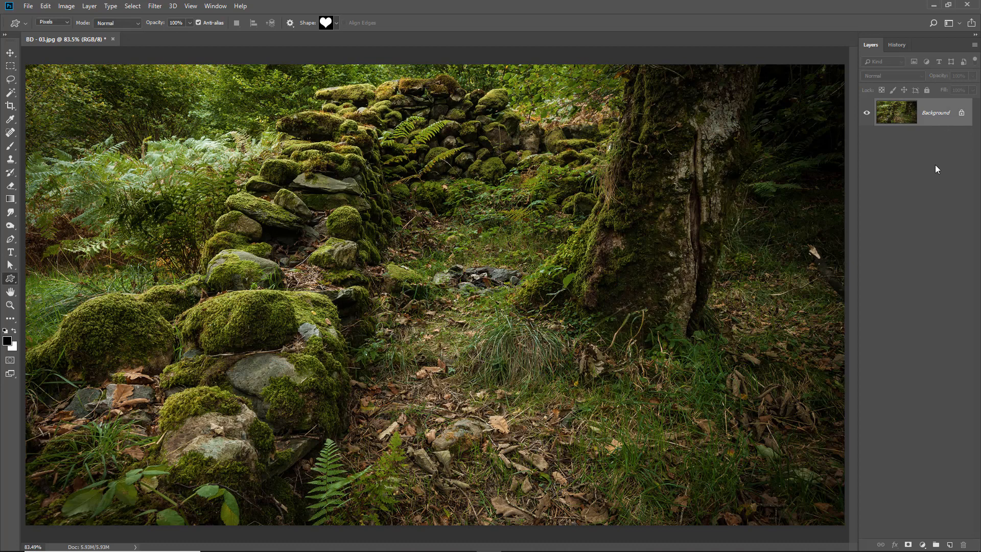
click(950, 545)
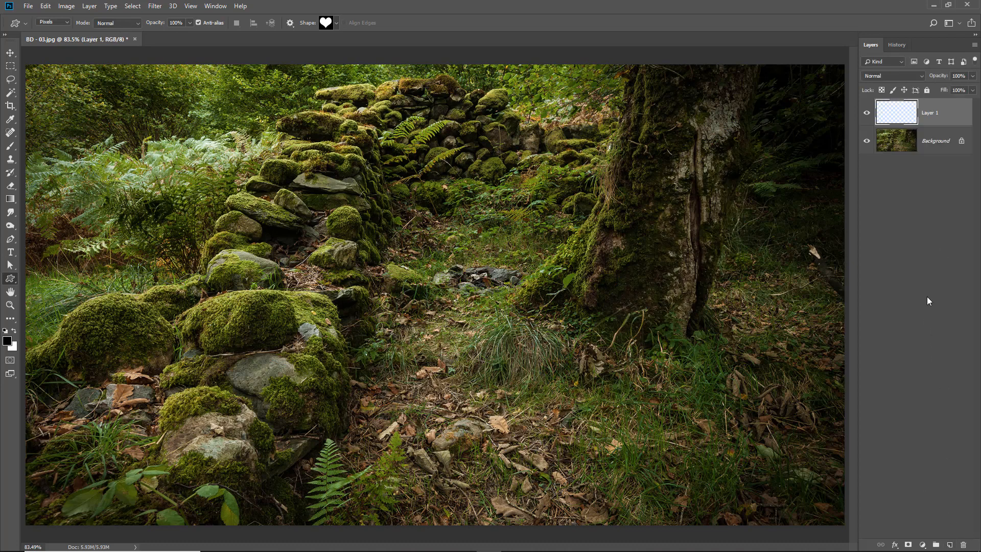
Replace the current custom shapes with the Frames set
click(335, 23)
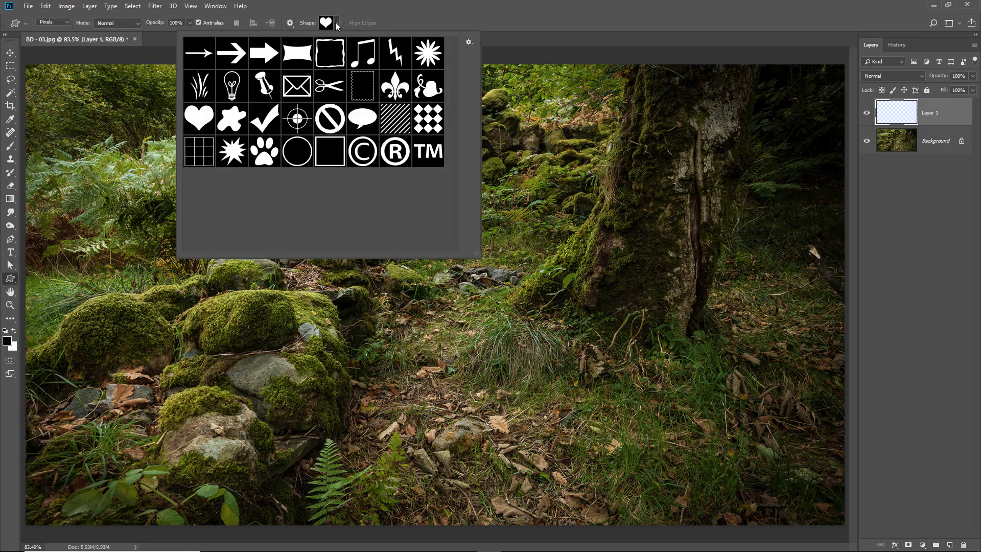
click(471, 42)
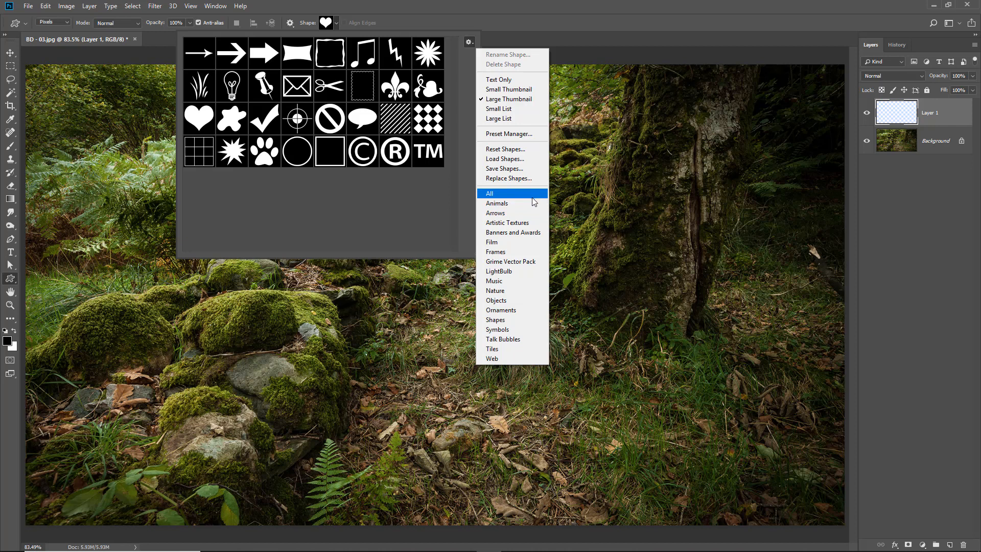
click(503, 253)
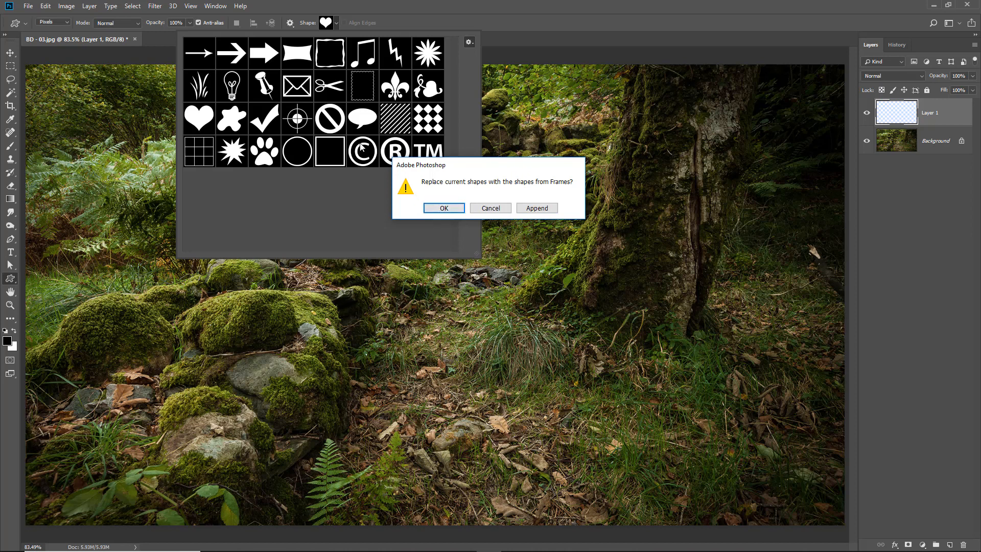
click(443, 208)
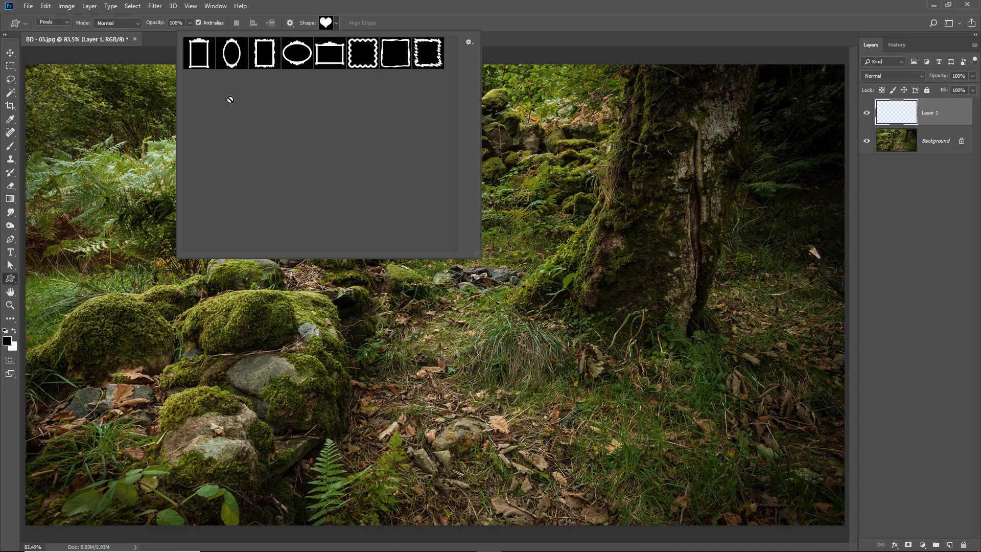
Draw the jagged frame shape in black across nearly the whole photo, and undo it
click(427, 57)
click(29, 73)
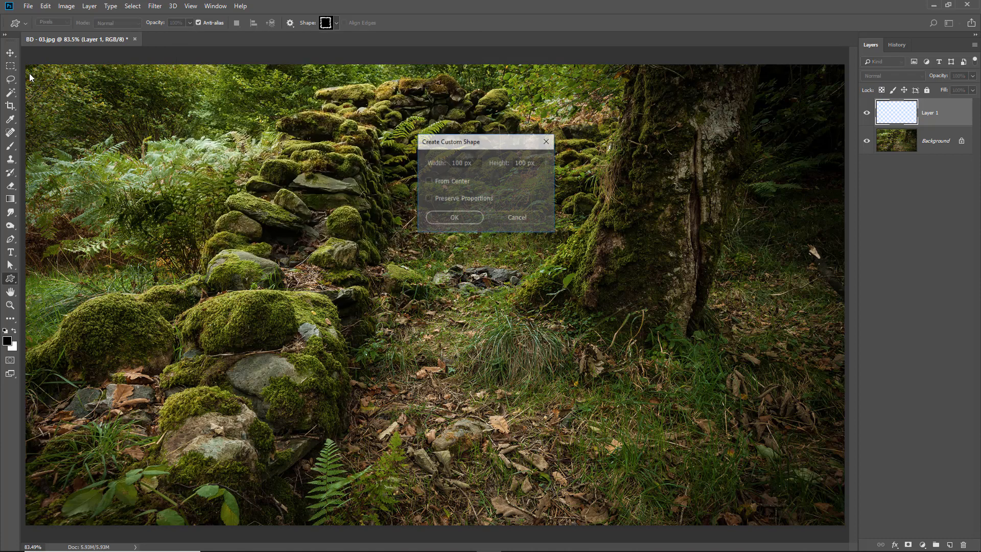
click(512, 217)
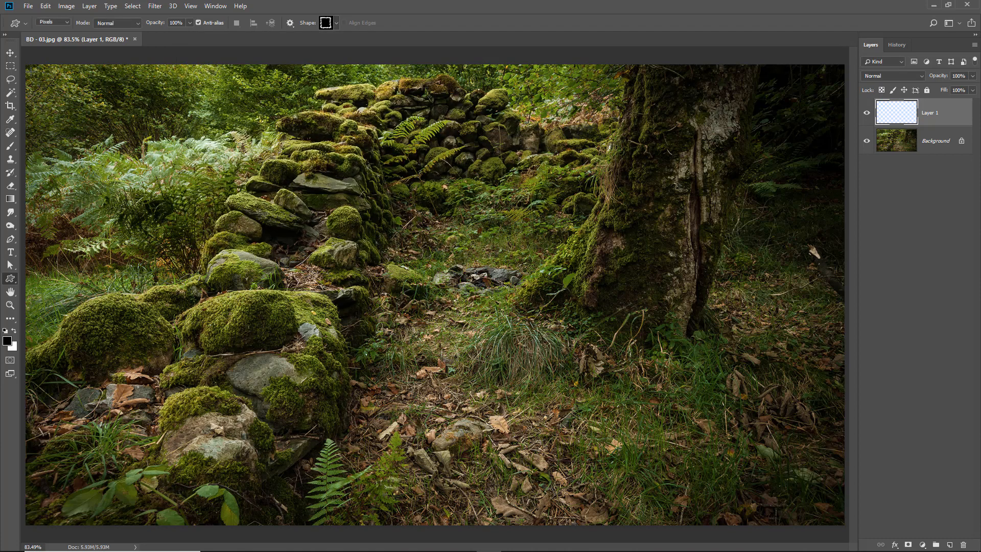
drag(31, 72, 845, 525)
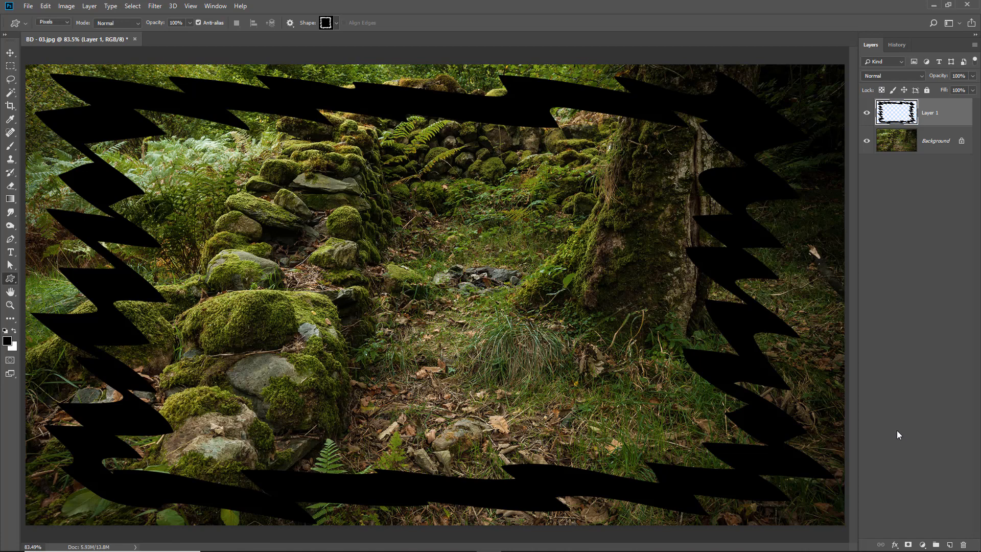
key(ctrl+z)
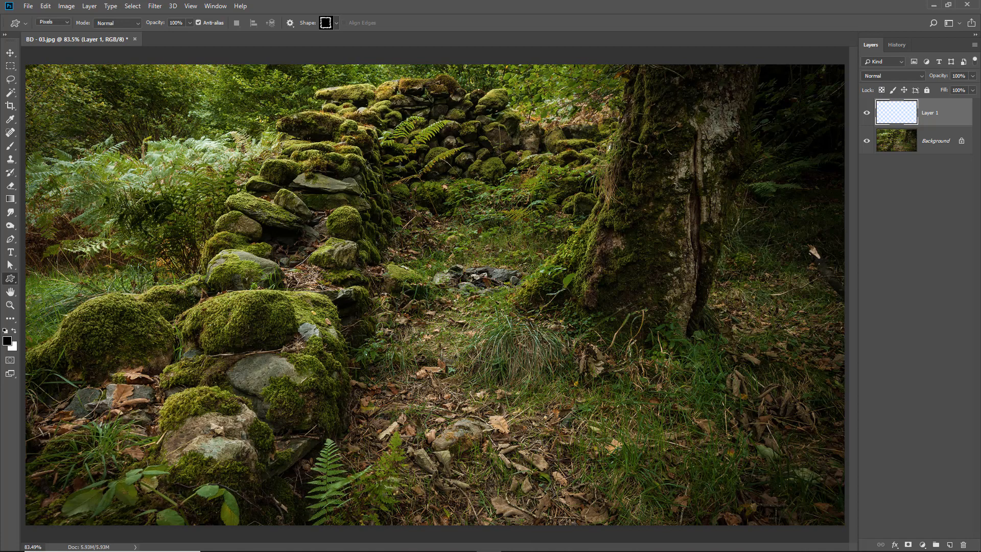
Replace the custom shapes with the All set and enlarge the shape picker enough to show every shape
click(336, 23)
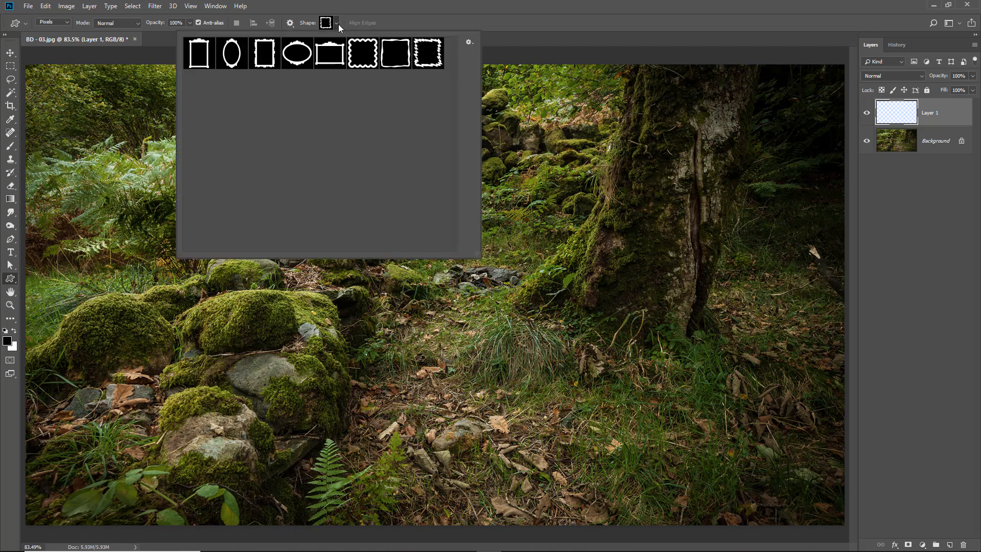
click(470, 43)
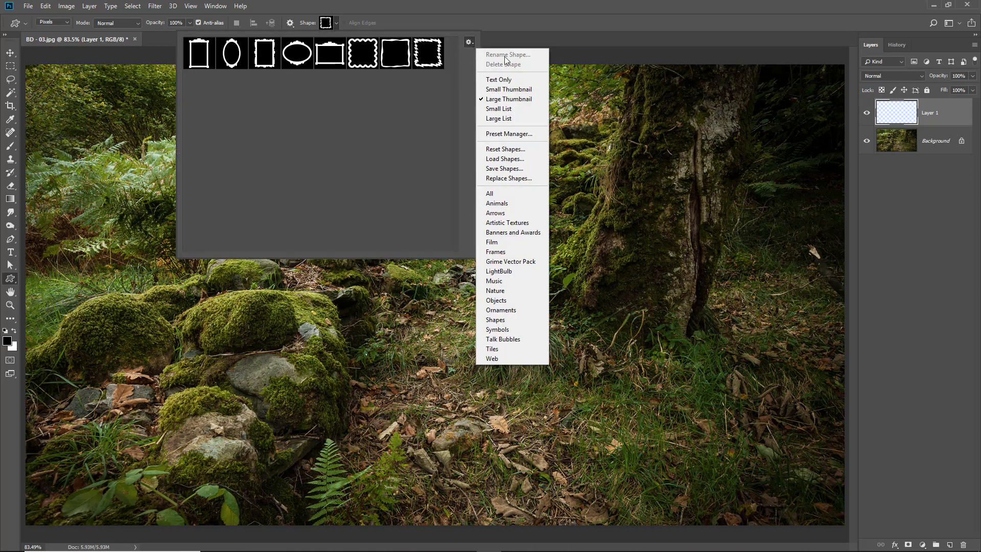
click(515, 194)
click(443, 206)
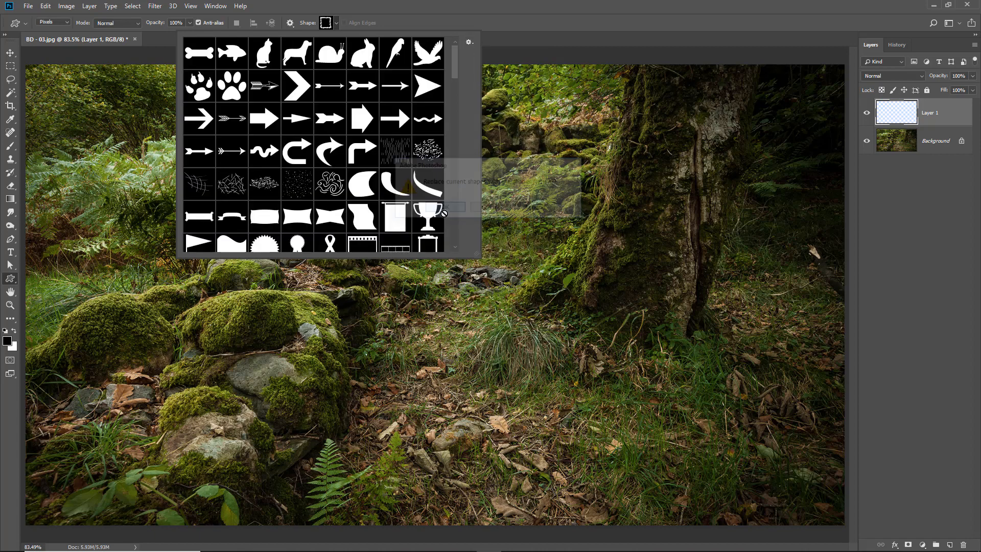
drag(476, 254, 746, 500)
drag(747, 501, 746, 501)
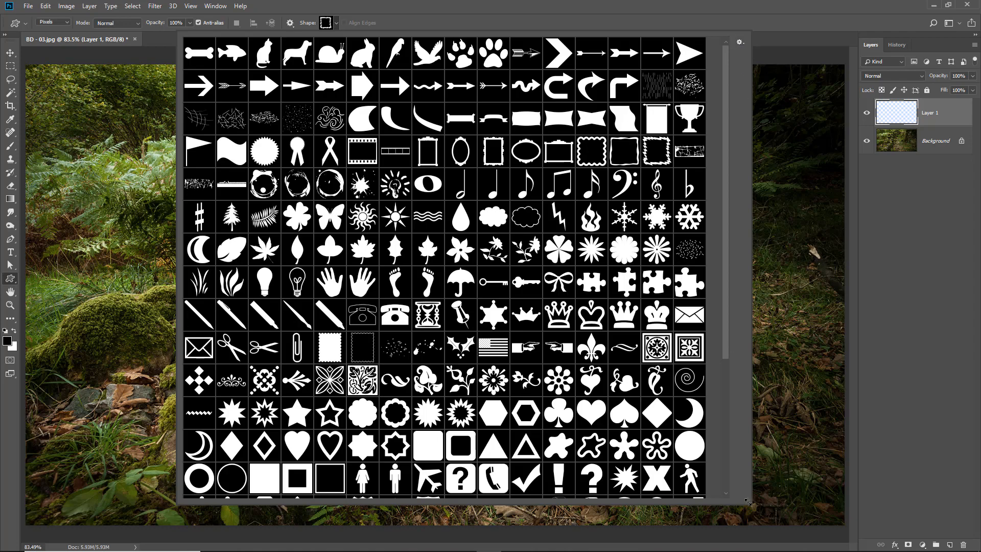
drag(747, 501, 946, 533)
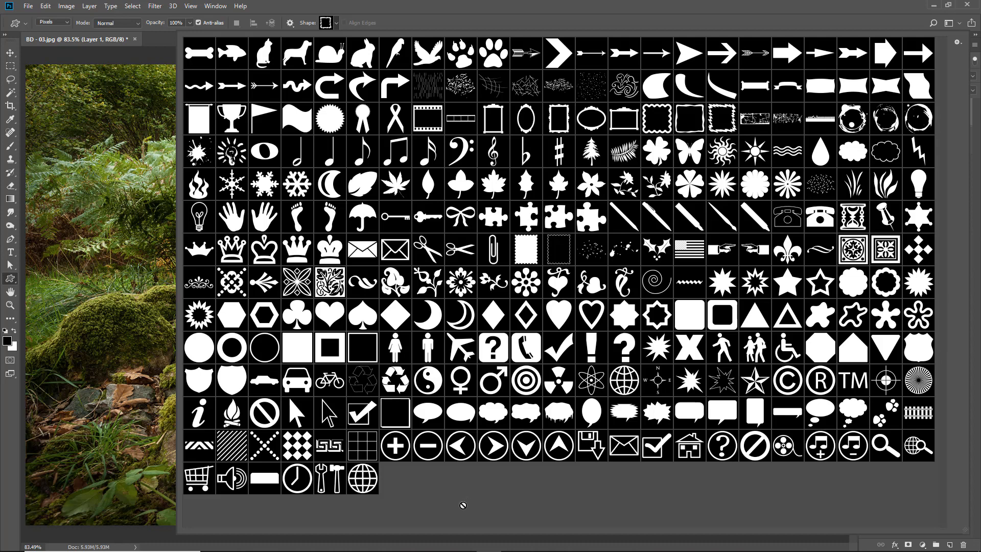
click(462, 24)
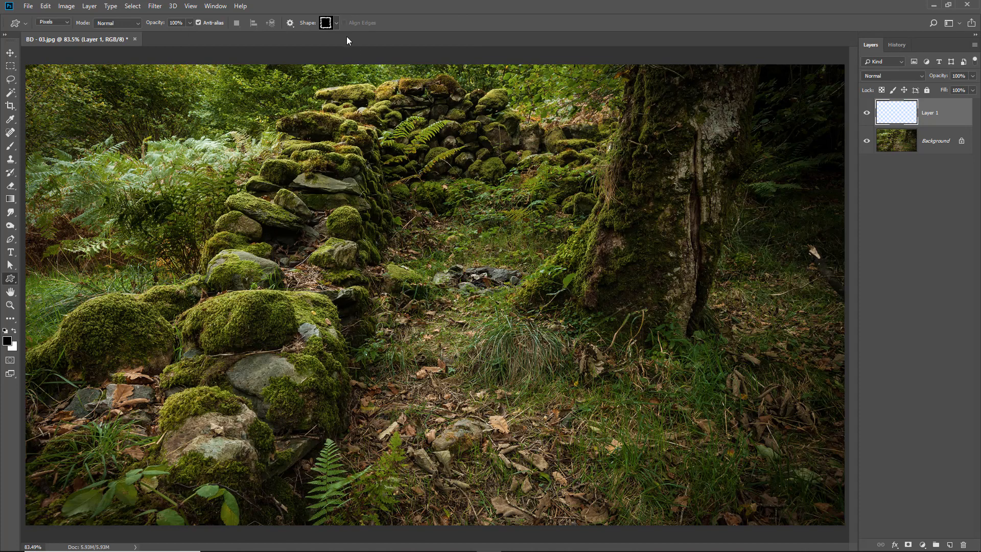
Choose the solid right-pointing arrow with a feathered tail as the custom shape
click(336, 24)
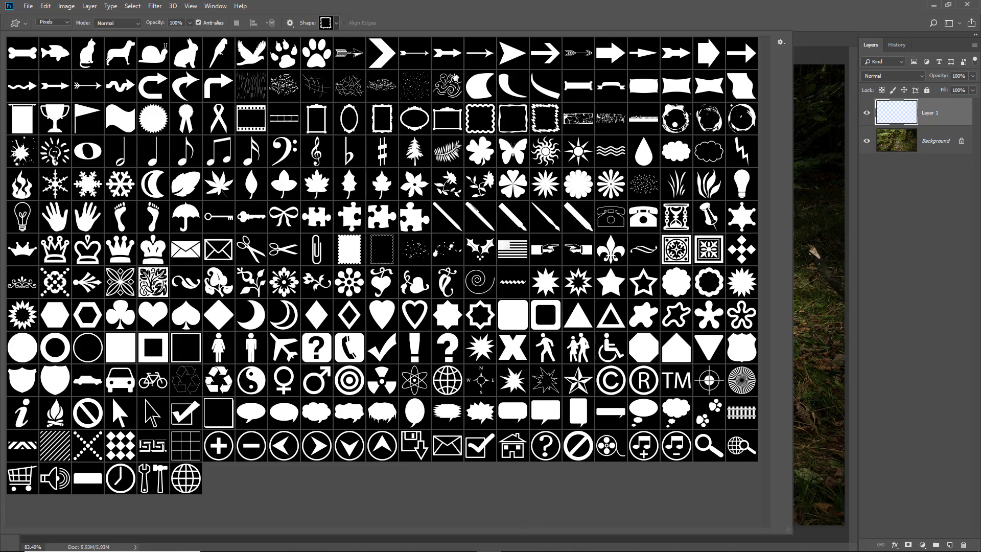
click(448, 57)
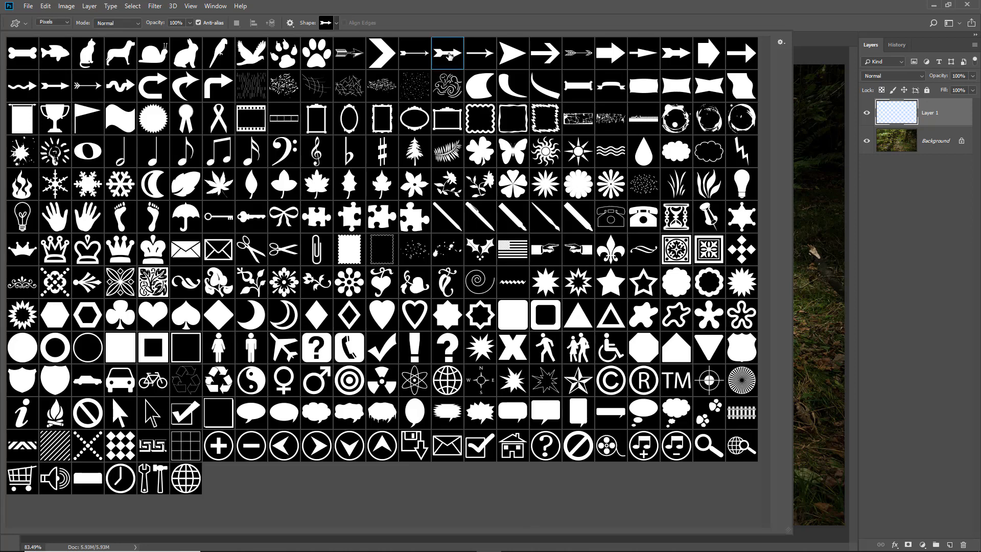
click(464, 25)
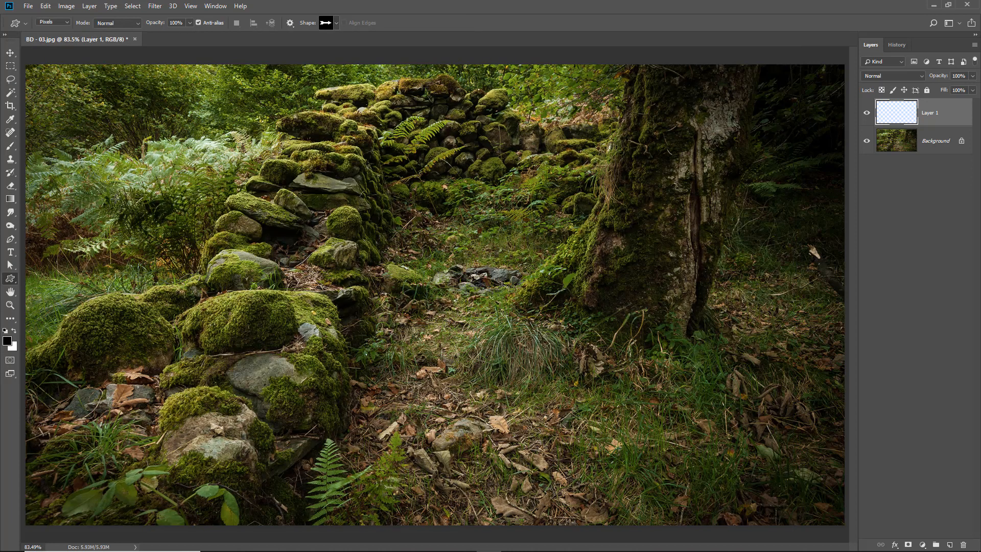
Draw a large black pixel arrow across most of the photo's width and shift it slightly down and to the right
drag(113, 201, 761, 415)
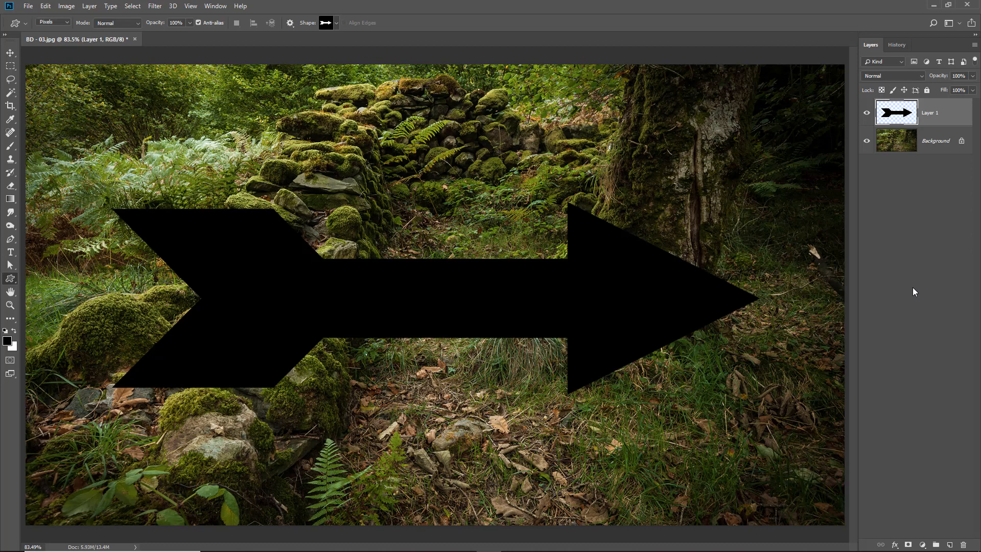
click(16, 59)
mouse_move(305, 298)
mouse_down()
mouse_move(337, 238)
mouse_move(284, 176)
mouse_move(293, 358)
mouse_move(304, 296)
mouse_move(312, 303)
mouse_up()
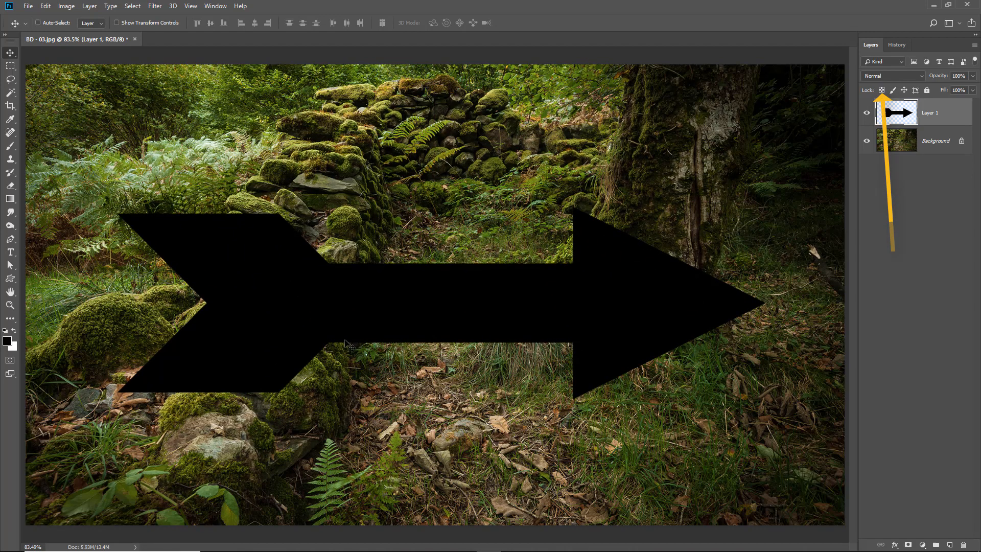
Lock the arrow layer's transparent pixels and fill the arrow with a bright green foreground color at hue 88°
click(881, 90)
click(8, 343)
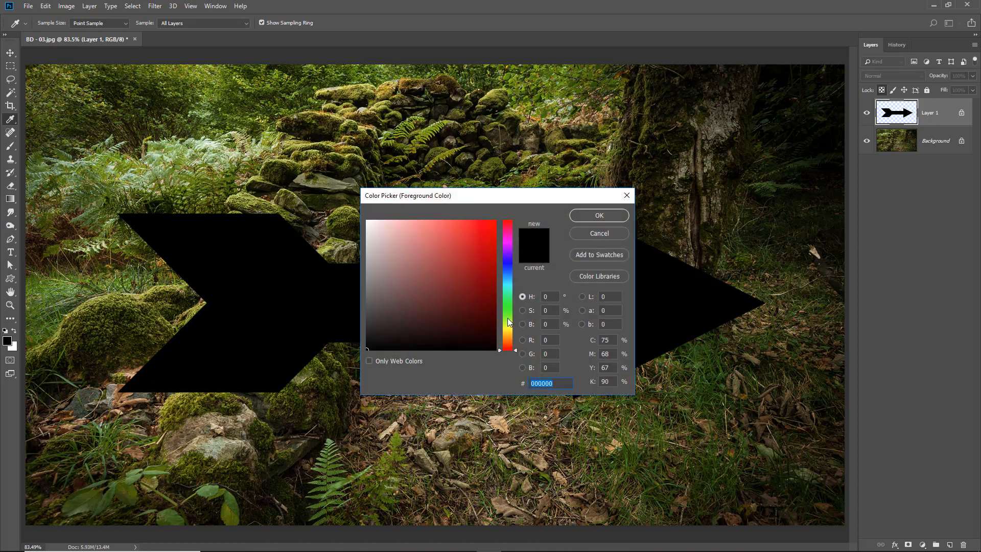
click(507, 318)
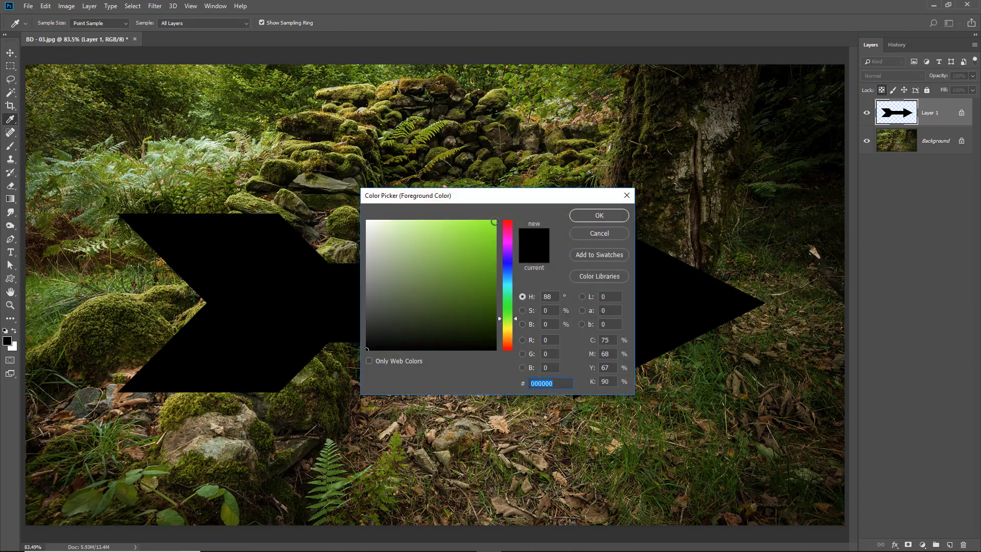
click(495, 221)
click(587, 213)
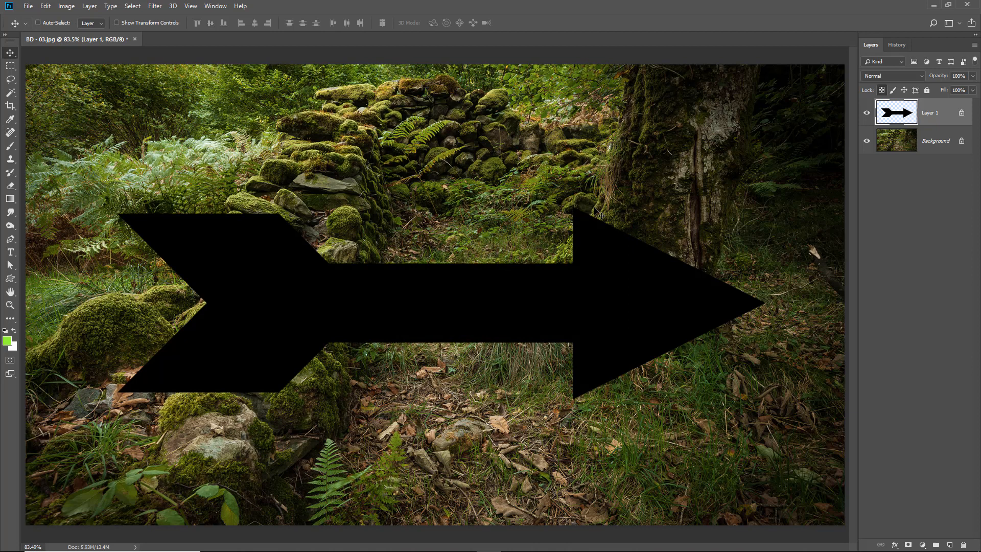
key(alt+BackSpace)
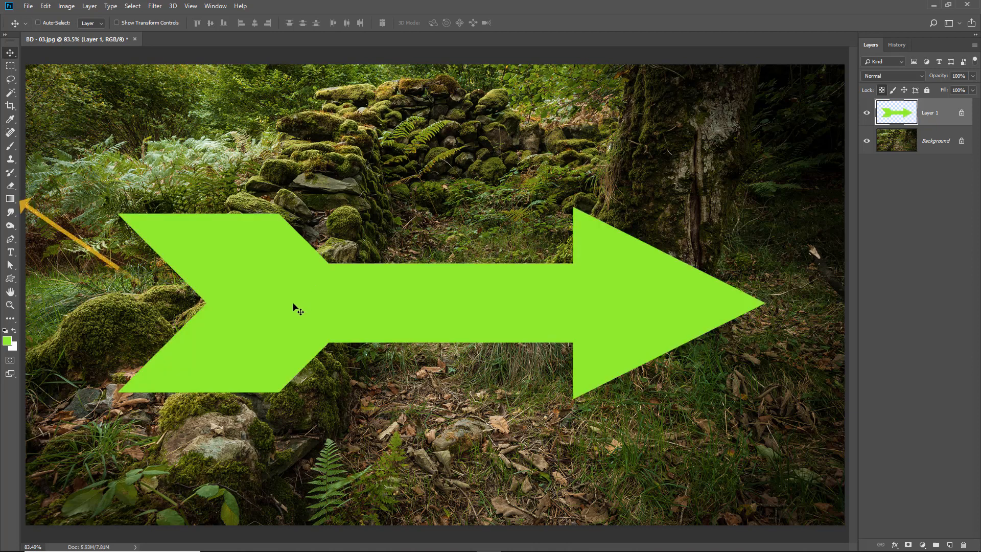
Fill the arrow with the rainbow spectrum linear gradient, trying it crosswise before redrawing it lengthwise from tail notch to tip
click(15, 204)
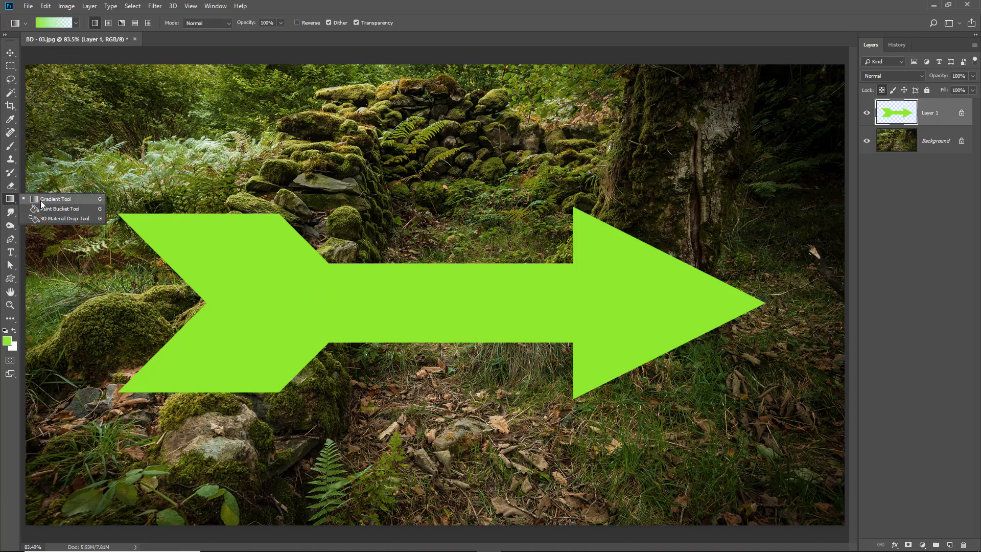
click(41, 201)
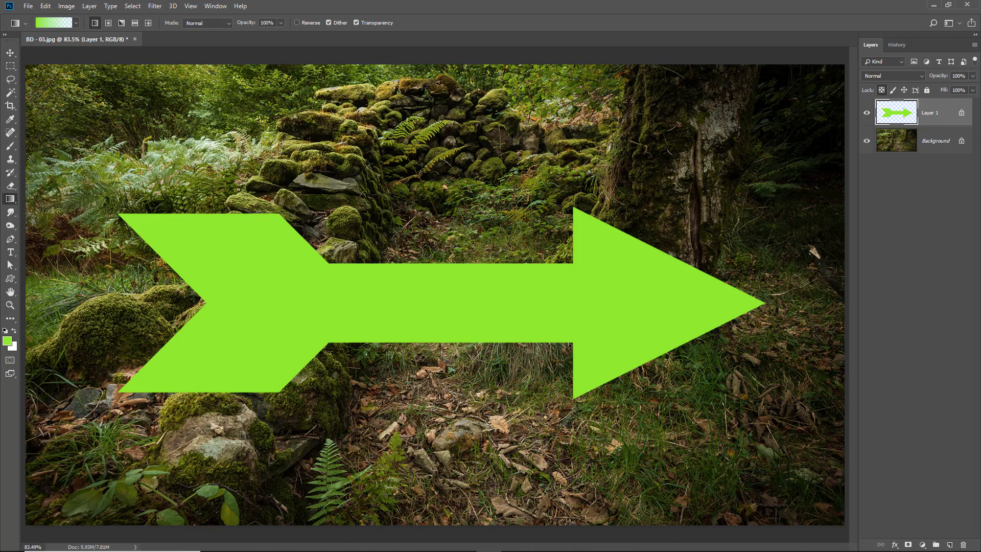
click(76, 24)
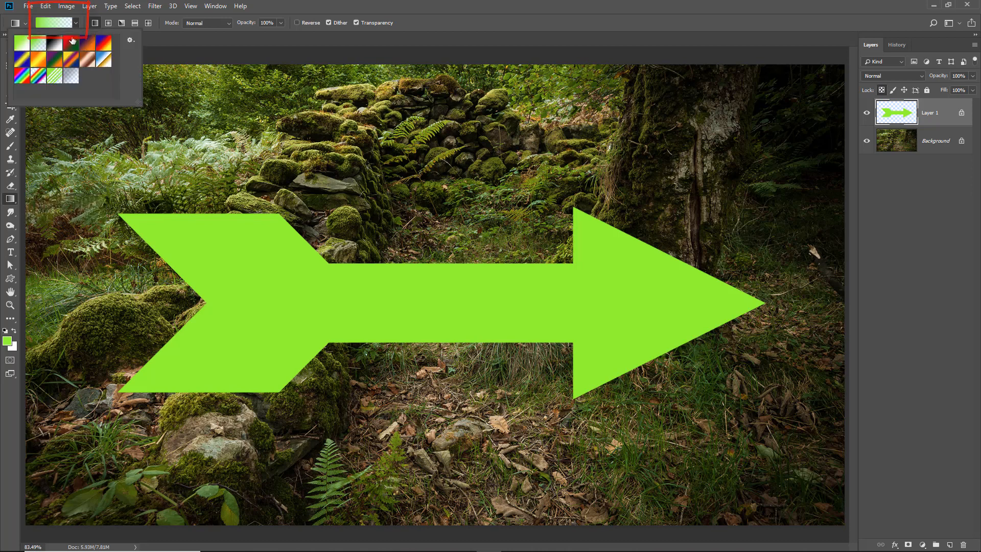
click(23, 76)
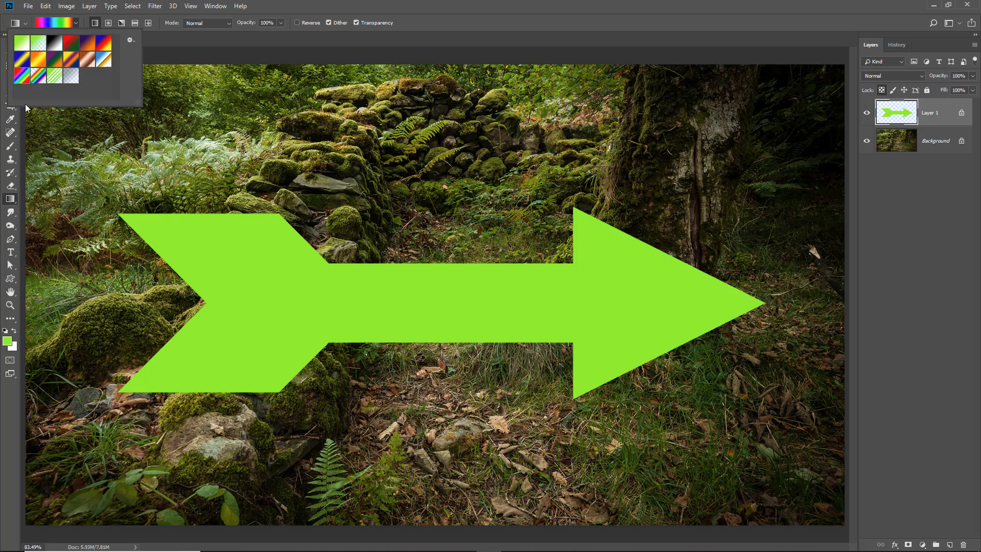
click(205, 301)
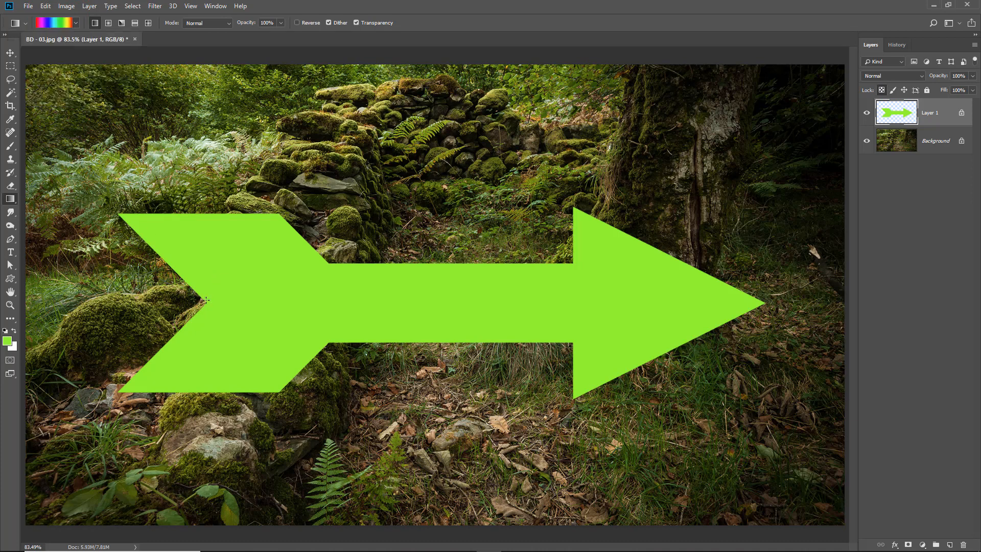
drag(204, 301, 756, 301)
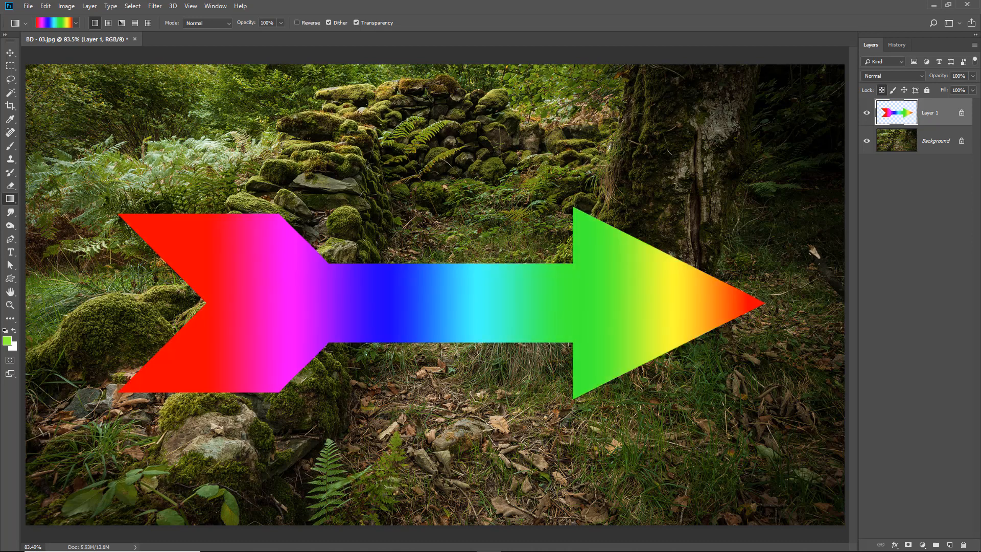
drag(439, 206, 440, 407)
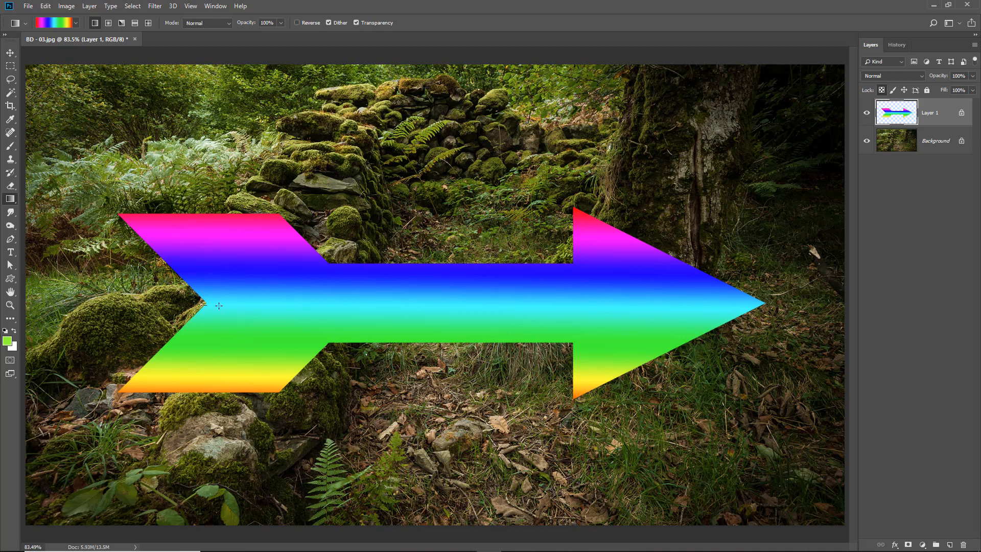
drag(219, 306, 764, 303)
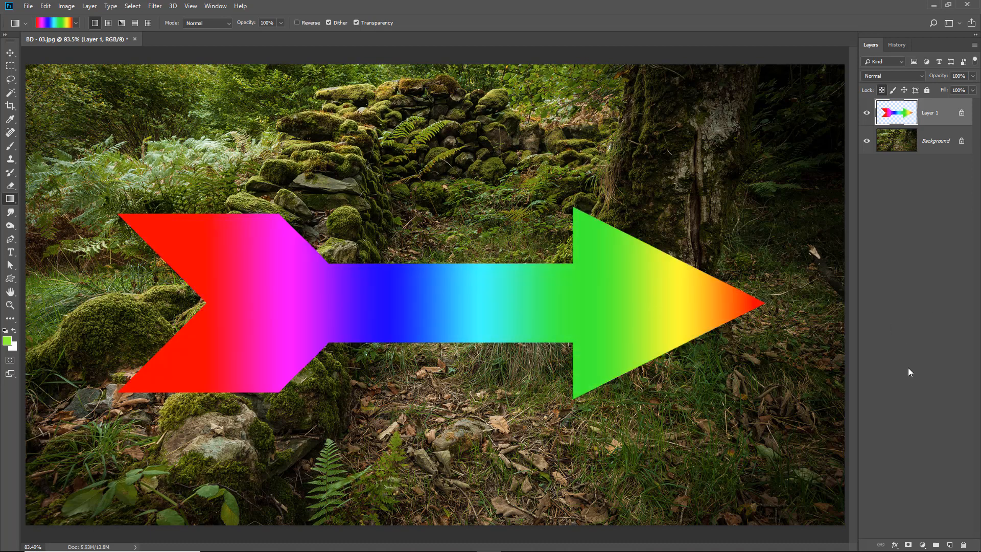
Add a Bevel & Emboss effect to the arrow layer with a size of 18 px, keeping Inner Bevel and Smooth
click(894, 546)
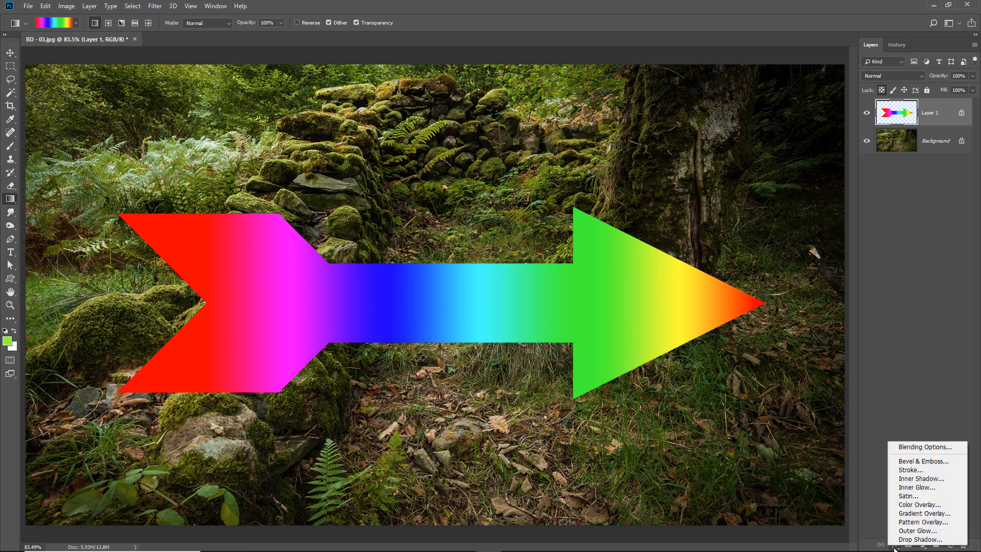
click(903, 448)
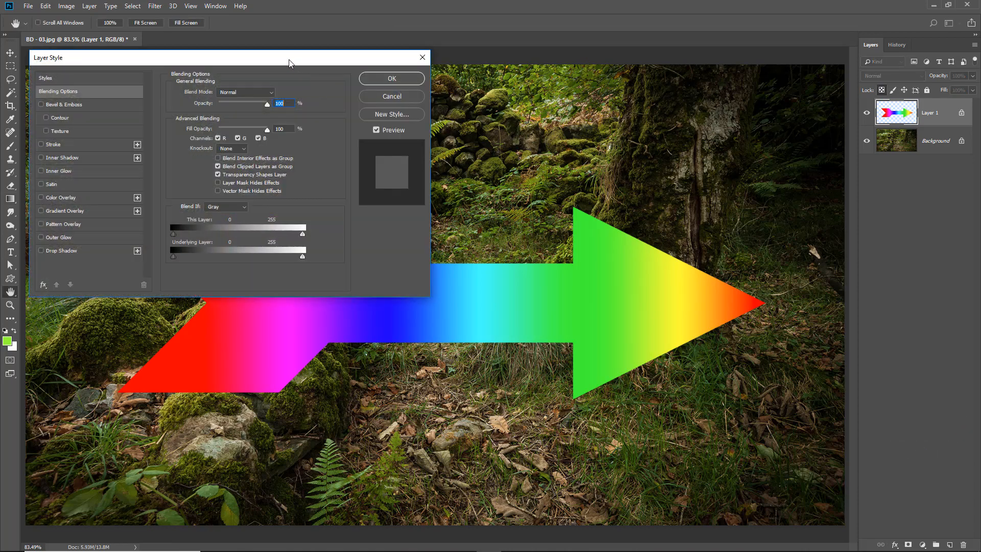
drag(289, 63, 272, 25)
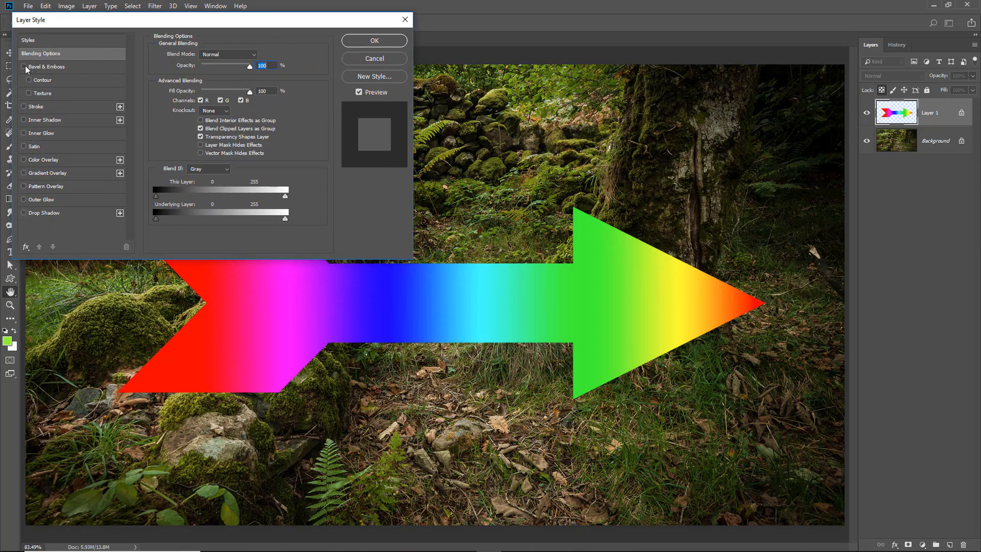
click(24, 67)
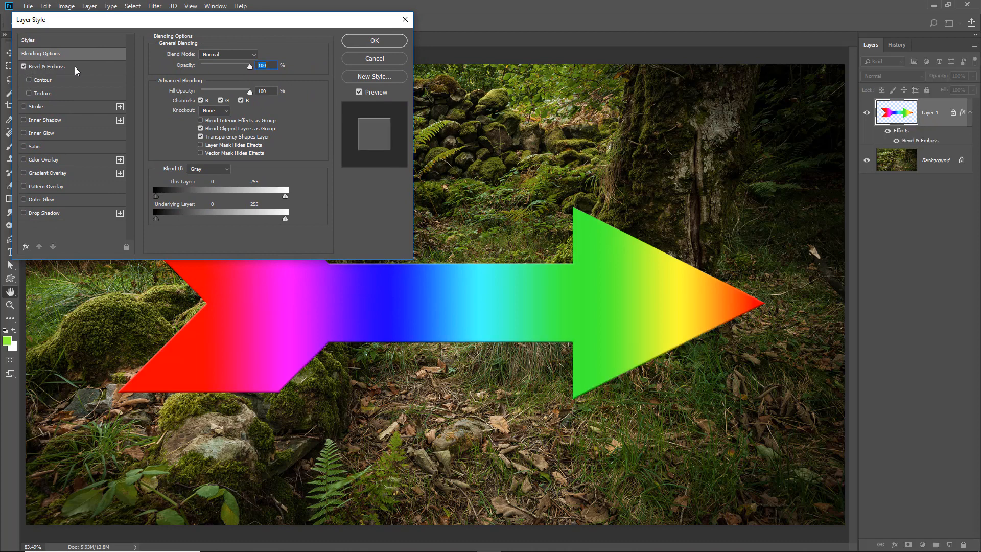
click(77, 69)
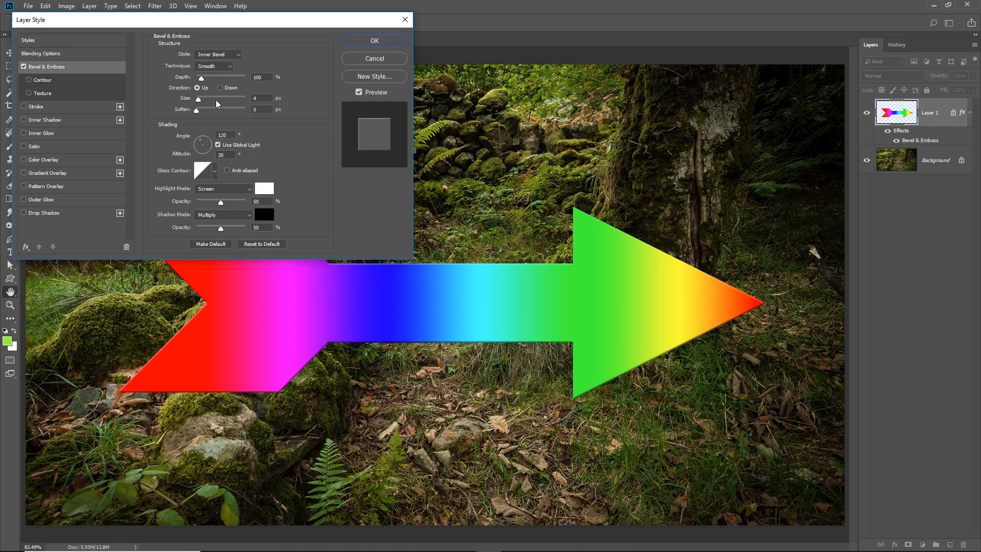
drag(199, 100, 204, 102)
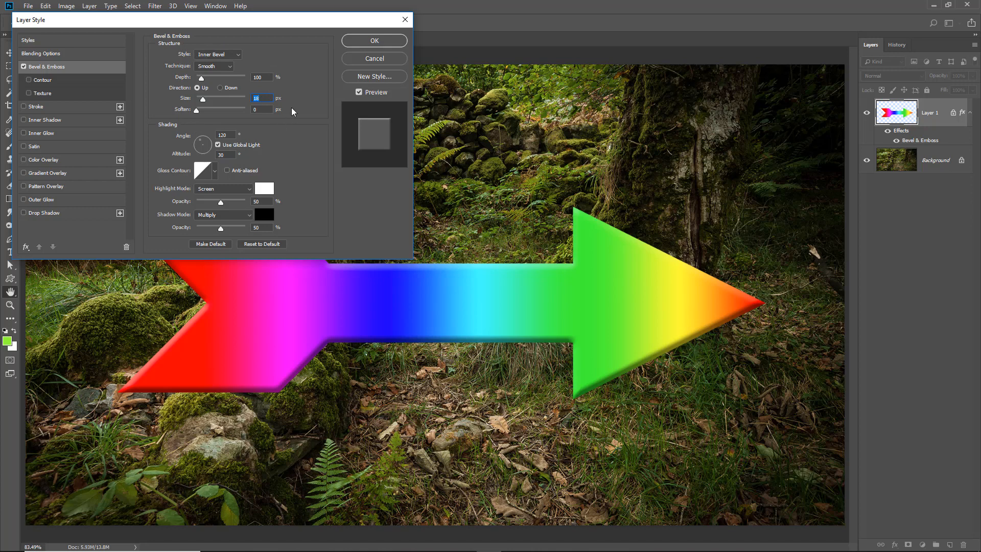
click(238, 57)
click(239, 58)
click(230, 71)
click(230, 71)
Add a Drop Shadow to the arrow layer and set the shadow's opacity to 64%
click(25, 213)
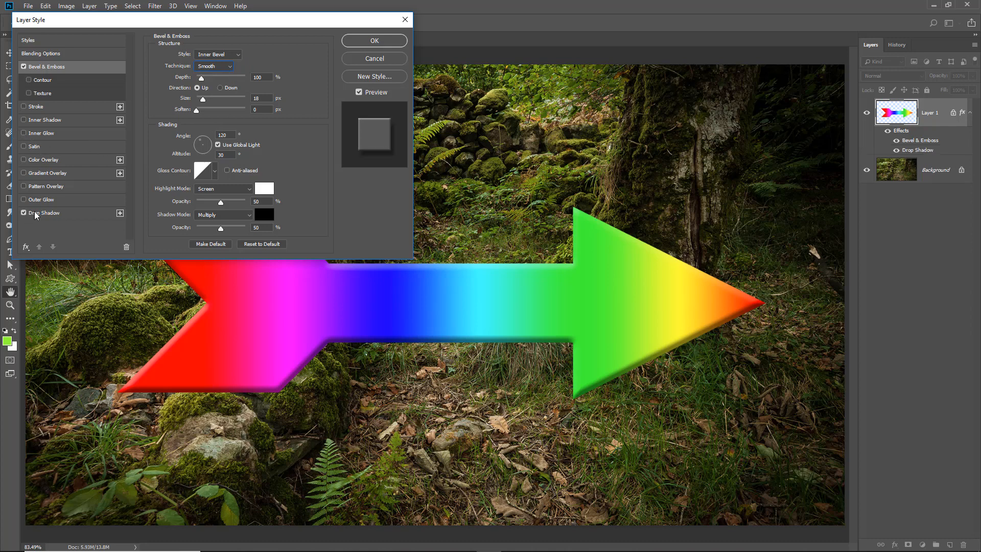
click(81, 217)
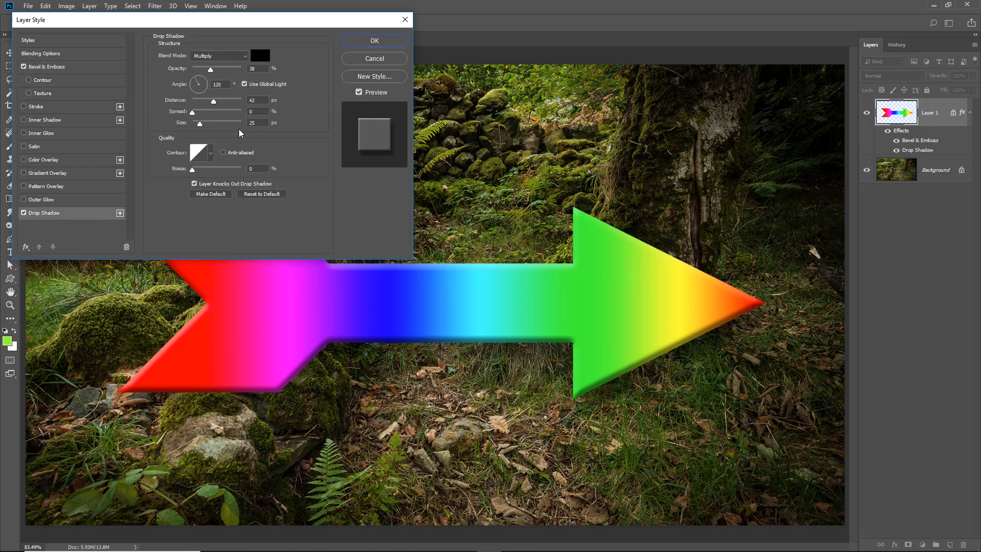
drag(210, 69, 222, 70)
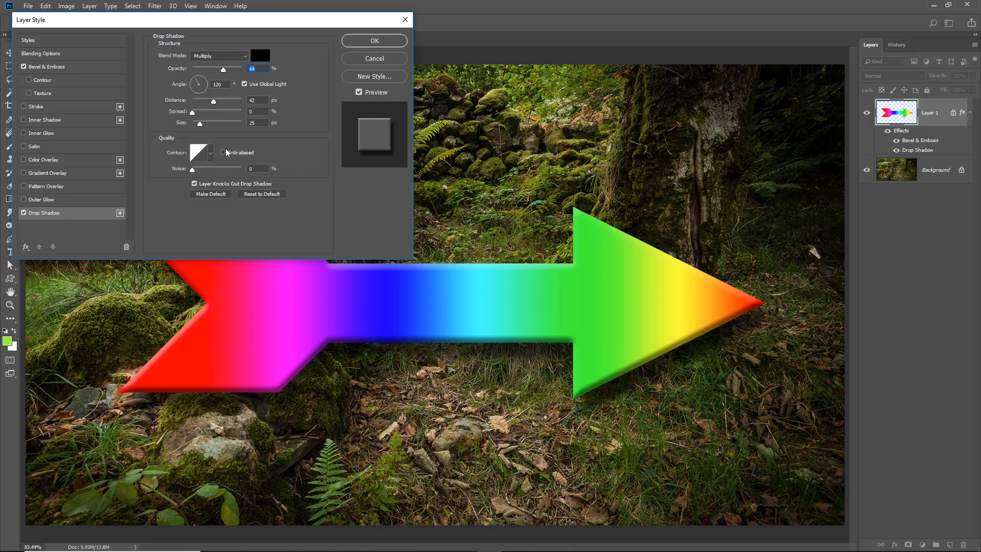
Add a Stroke effect to the arrow in near-white (fdfcfa) and apply the layer styles
click(24, 106)
click(60, 106)
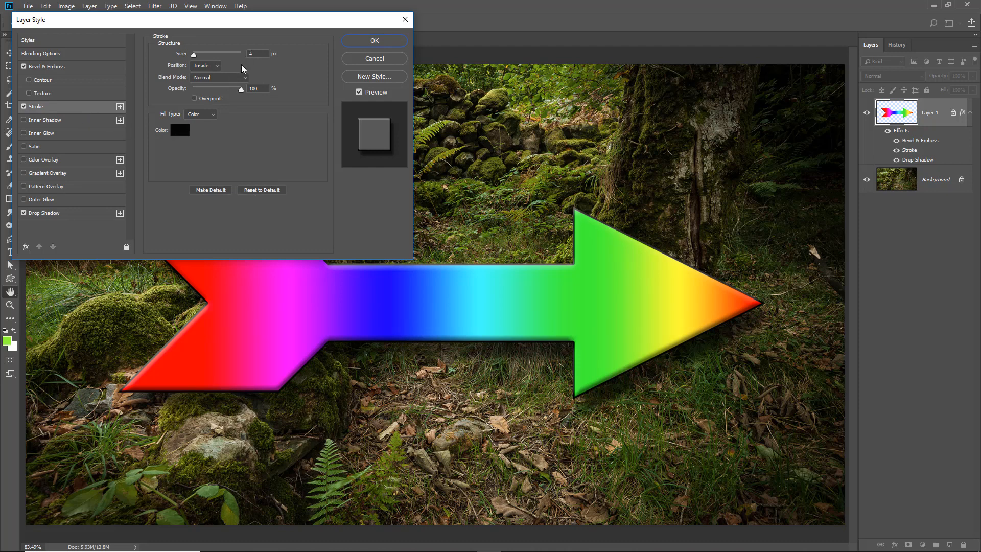
click(179, 131)
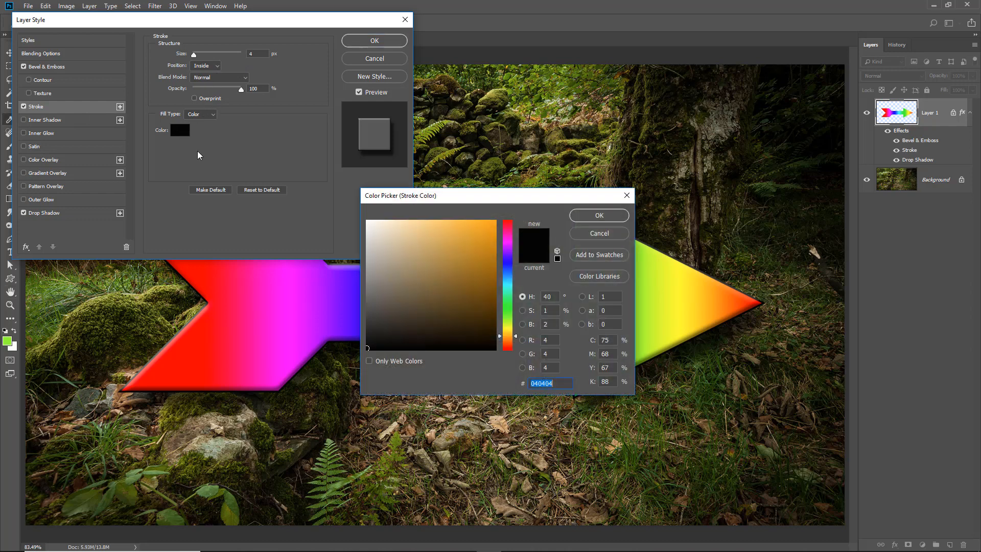
click(368, 221)
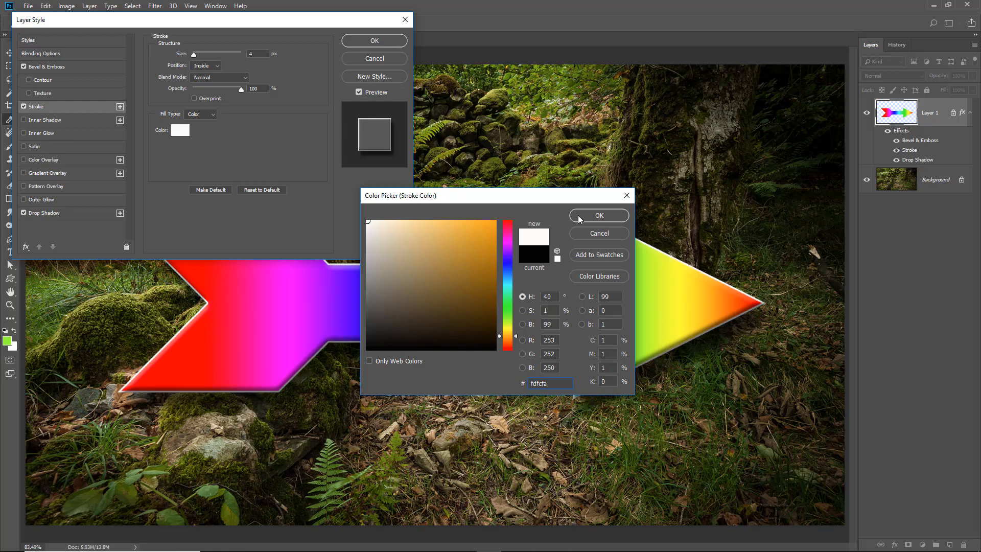
click(582, 217)
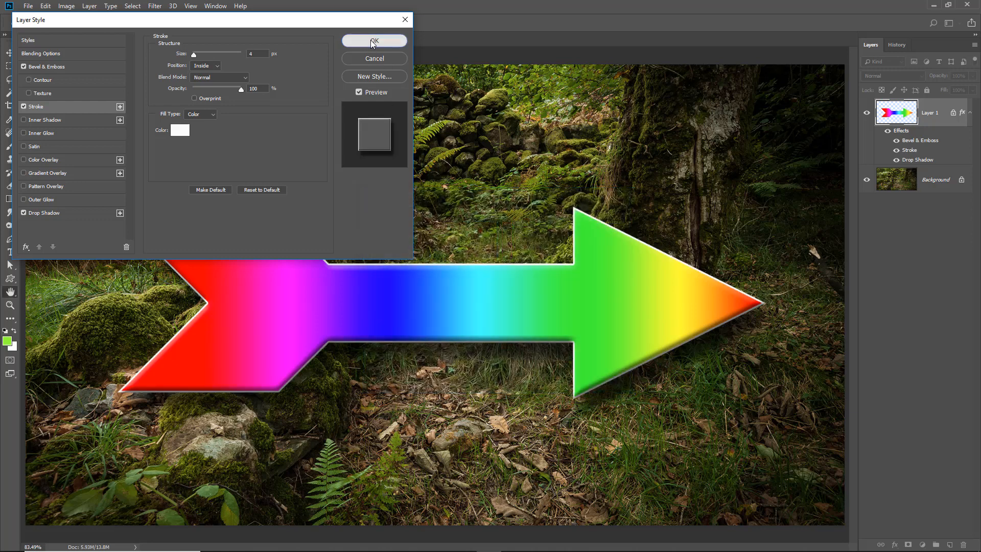
click(372, 45)
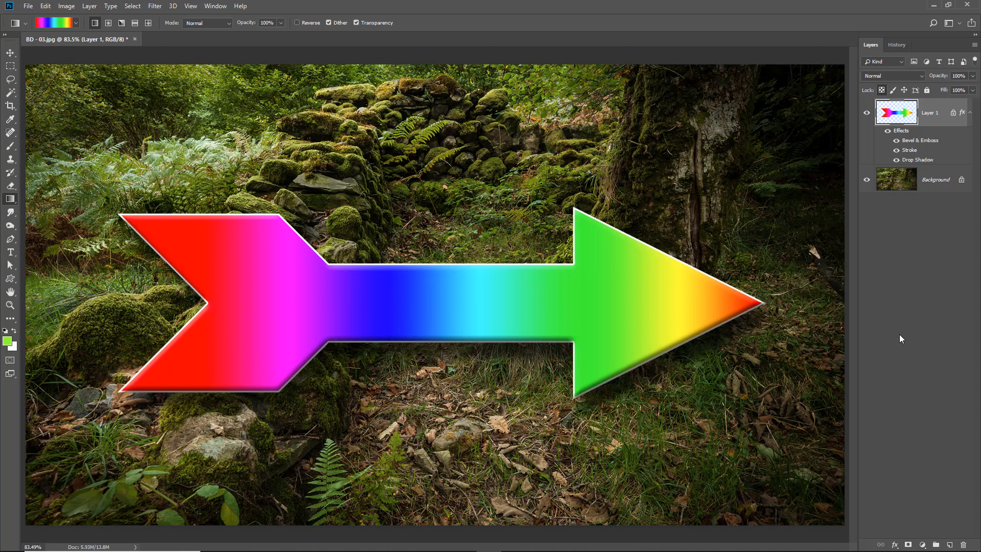
Scale the arrow down to about 15.5% and place it over the right edge of the tree trunk
key(ctrl+t)
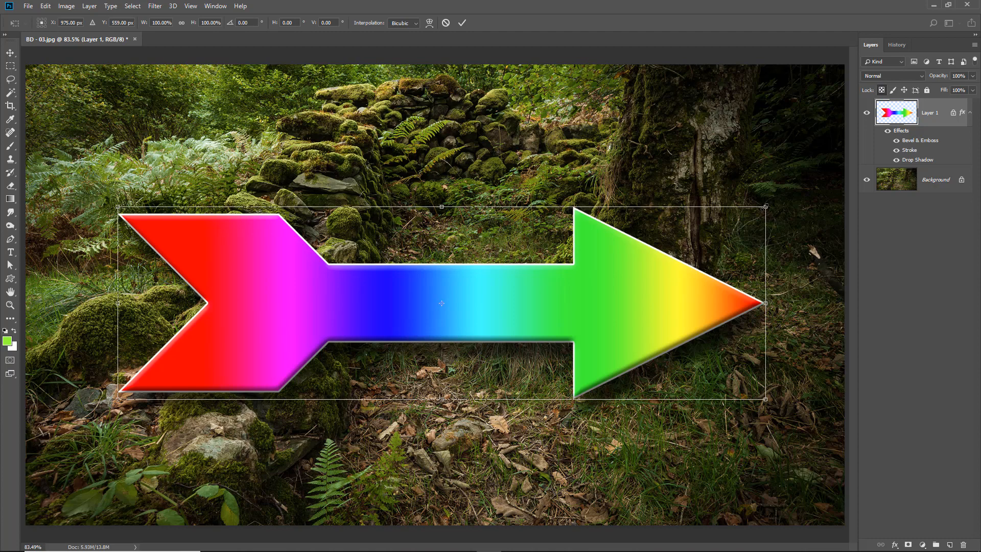
drag(765, 207, 771, 258)
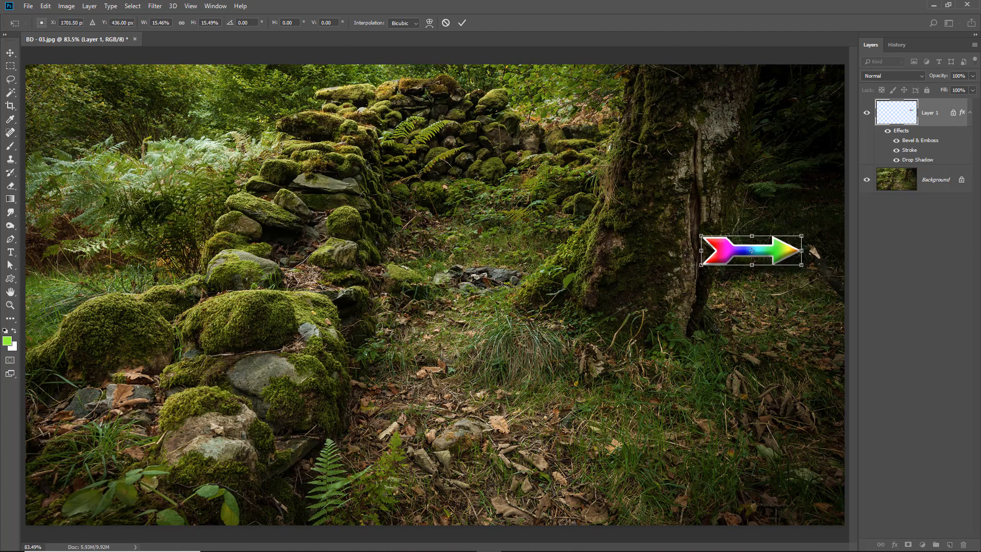
key(Return)
key(g)
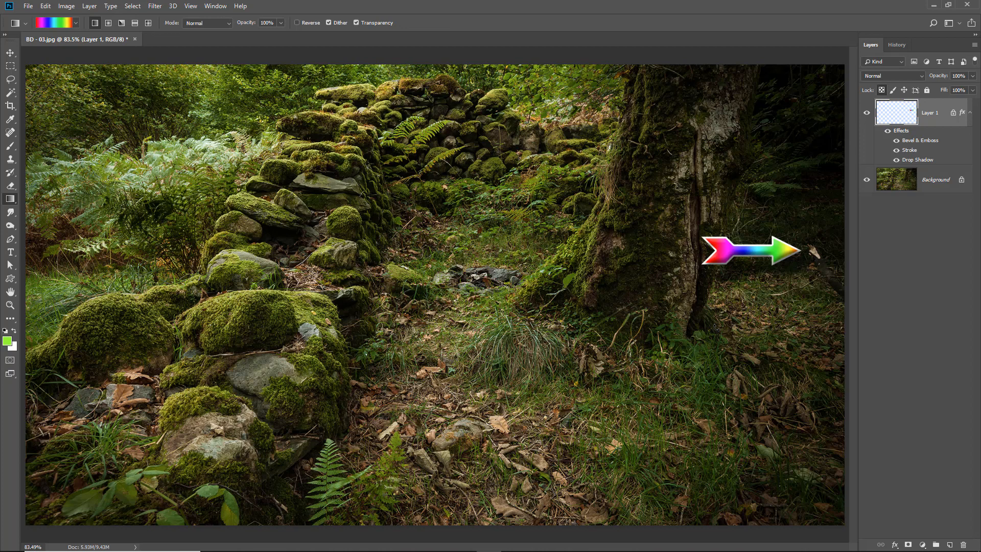